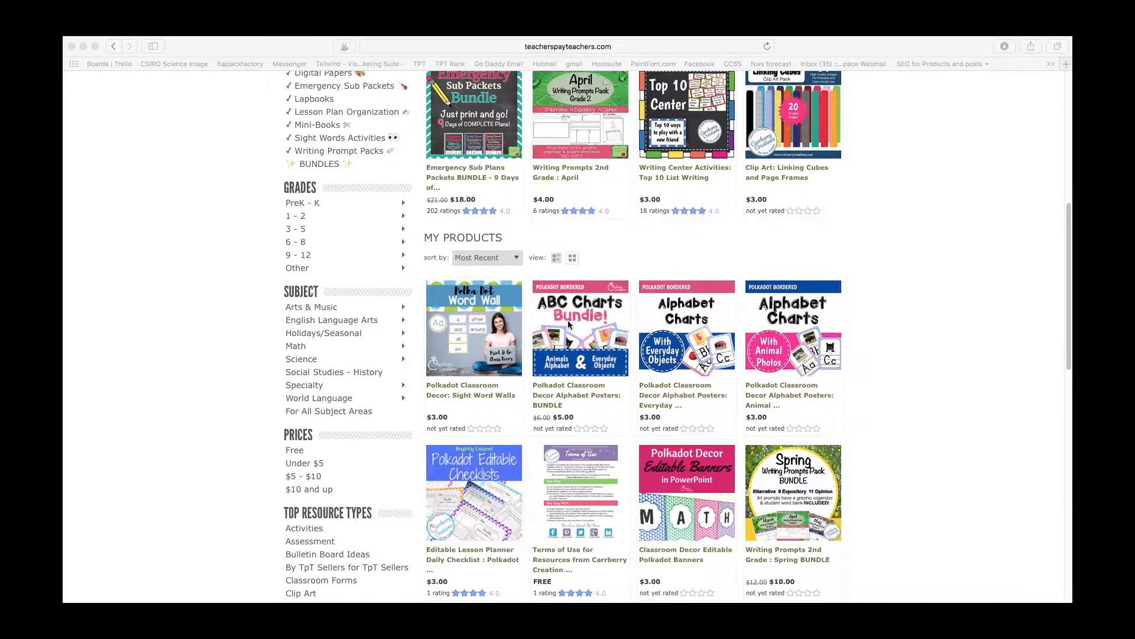
Open the Classroom Decor Editable Banners product from the store's product listing.
{"action": "mouse_move", "coordinate": [661, 404]}
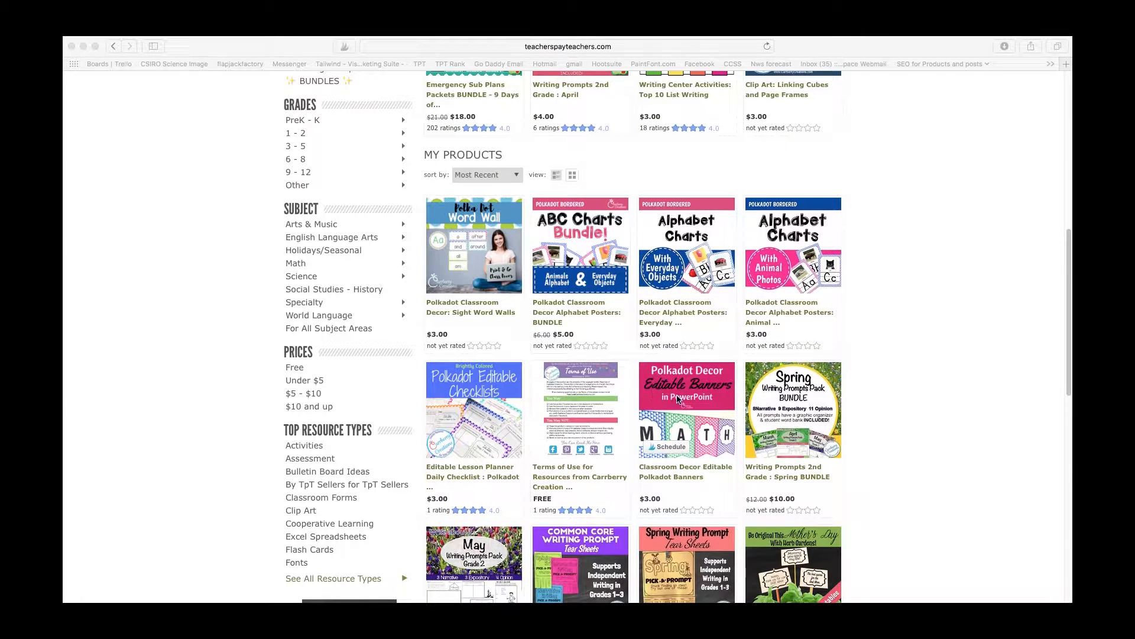
{"action": "left_click", "coordinate": [700, 402]}
{"action": "left_click", "coordinate": [705, 419]}
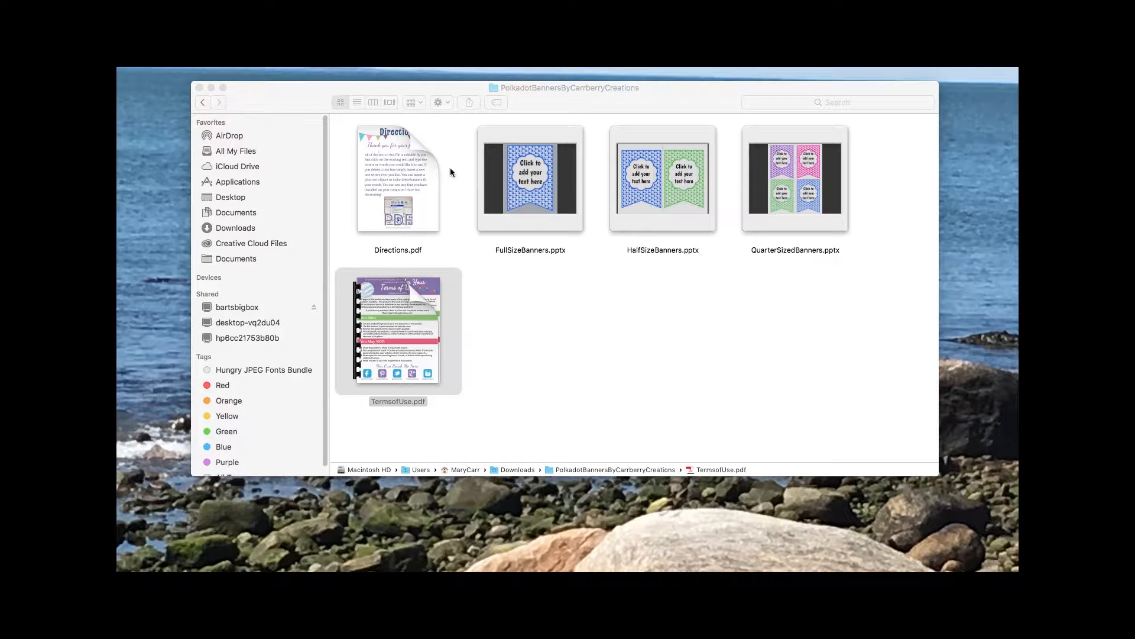
Open FullSizeBanners.pptx from the PolkadotBannersByCarrberryCreations folder in PowerPoint.
{"action": "mouse_move", "coordinate": [477, 161]}
{"action": "left_click", "coordinate": [532, 173]}
{"action": "double_click", "coordinate": [533, 174]}
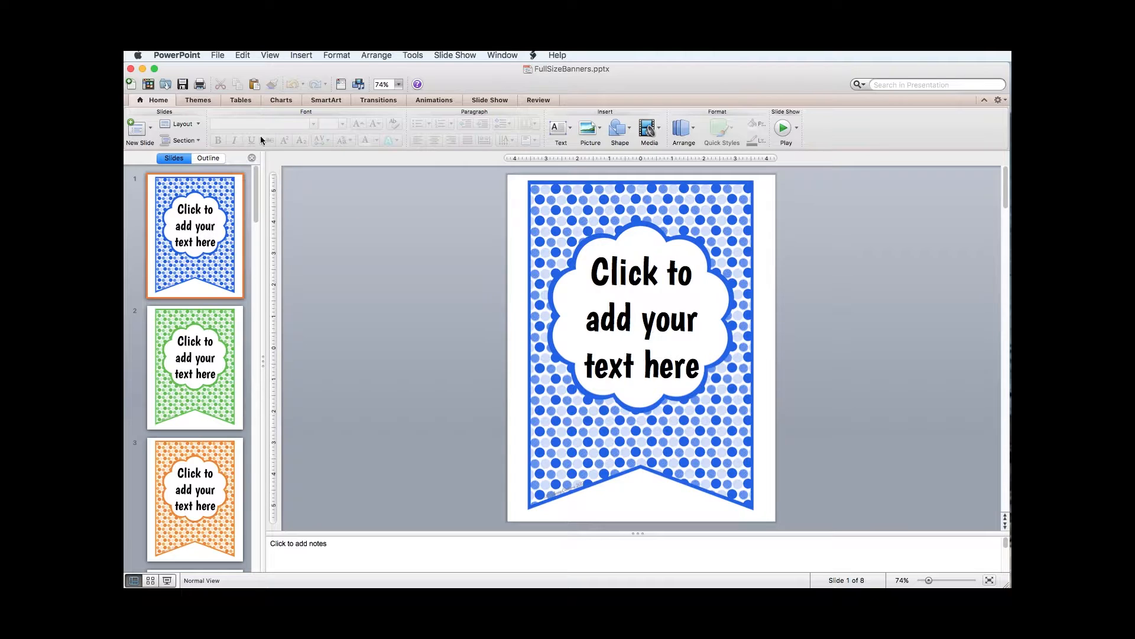
Save a copy of the presentation as FullSizeBannersWelcome in the same folder, replacing the existing file.
{"action": "left_click", "coordinate": [220, 57]}
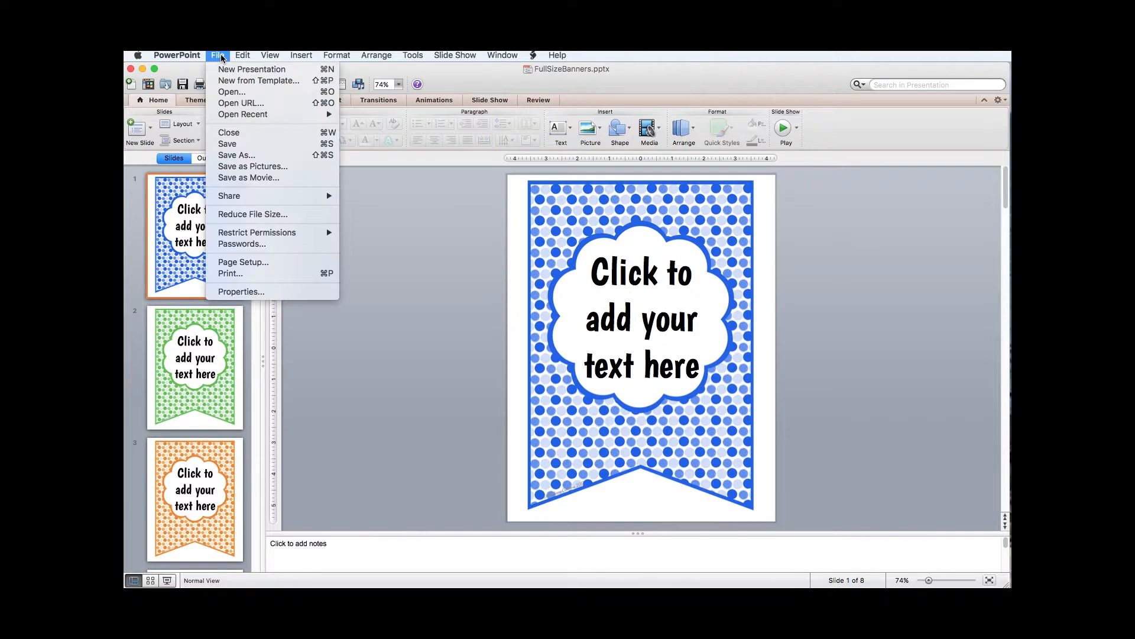
{"action": "left_click", "coordinate": [243, 156]}
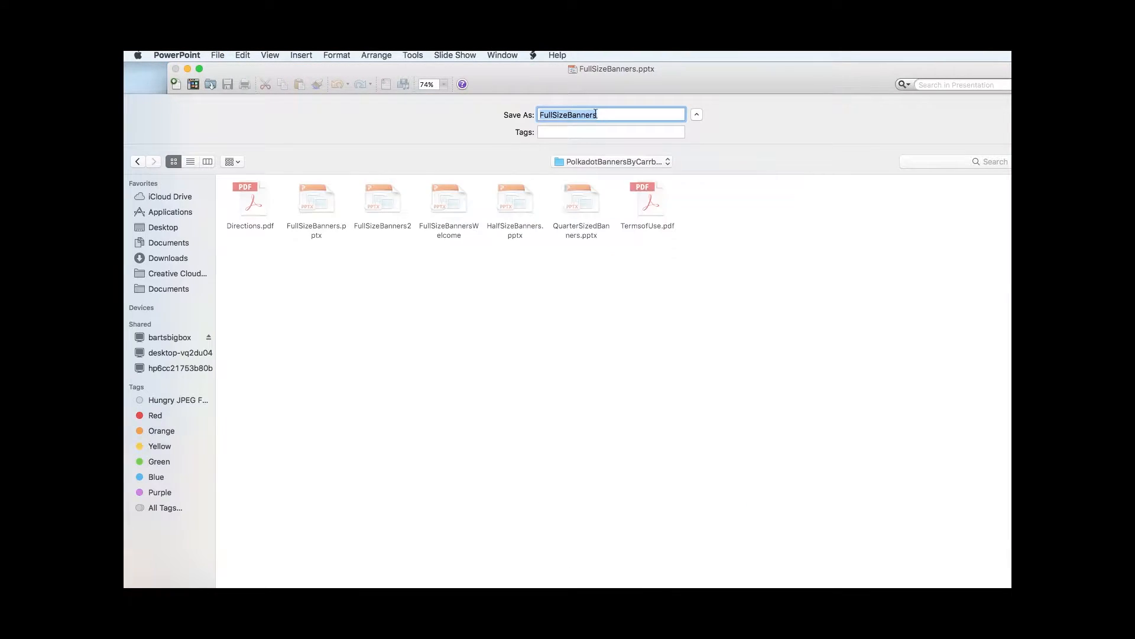
{"action": "left_click", "coordinate": [599, 115]}
{"action": "type", "text": "Welcome"}
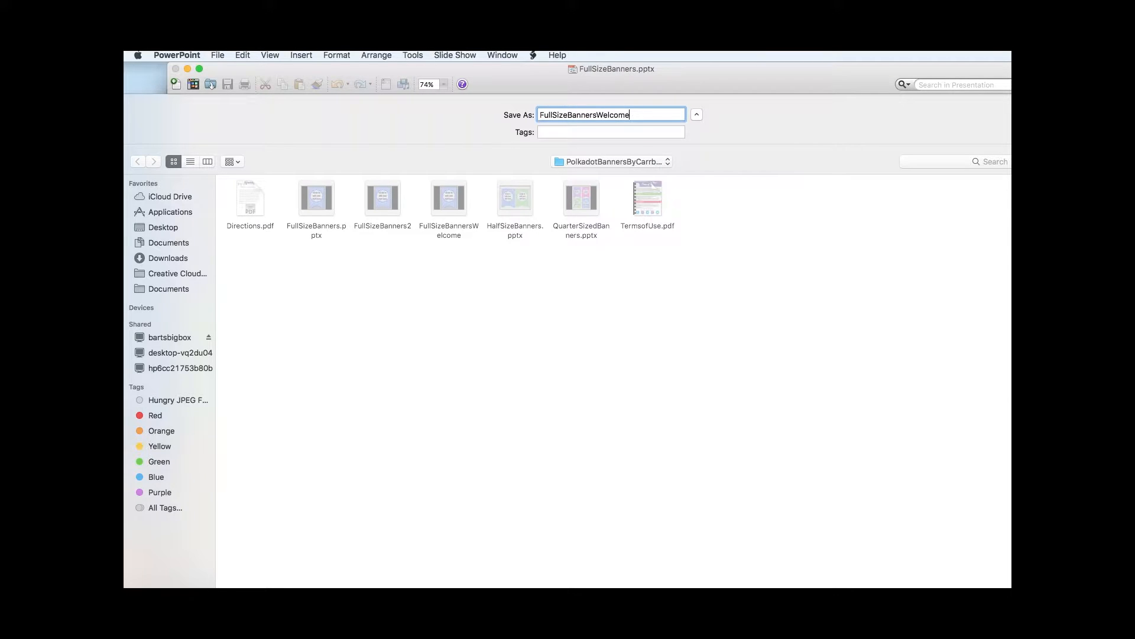
{"action": "key", "text": "Return"}
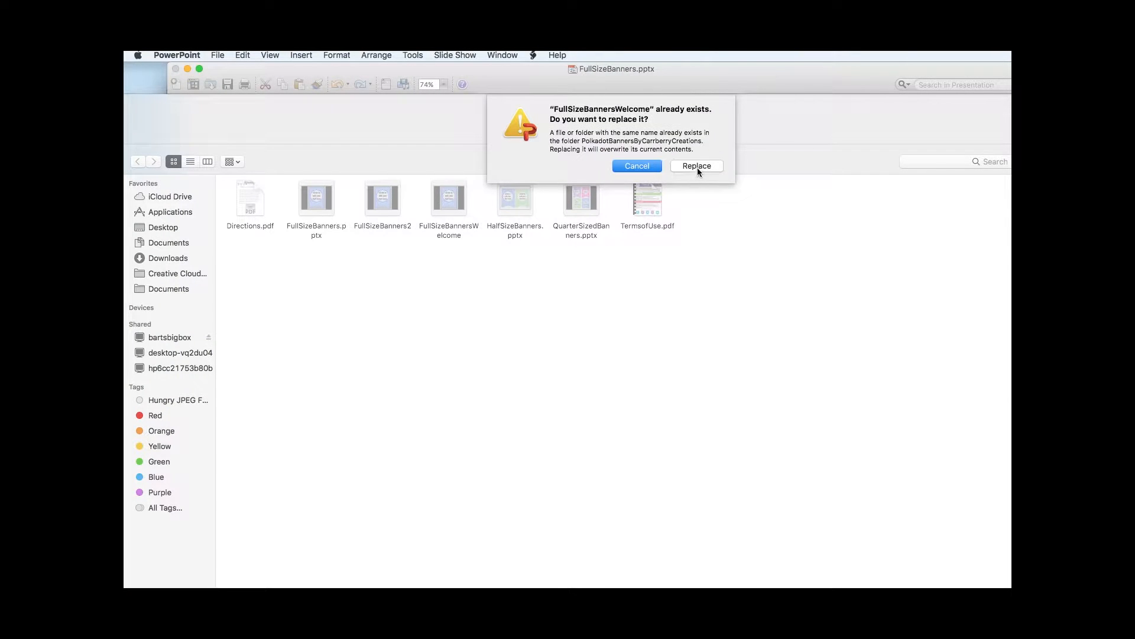
{"action": "left_click", "coordinate": [697, 168]}
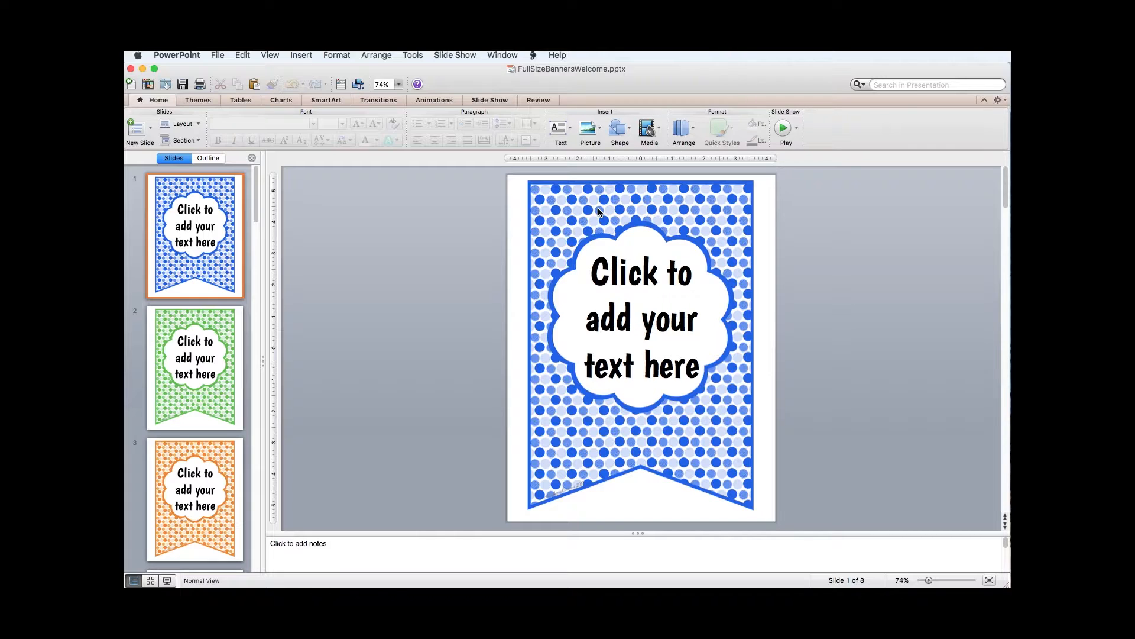
Replace the placeholder text on the blue banner of slide 1 with "W".
{"action": "left_click", "coordinate": [597, 273]}
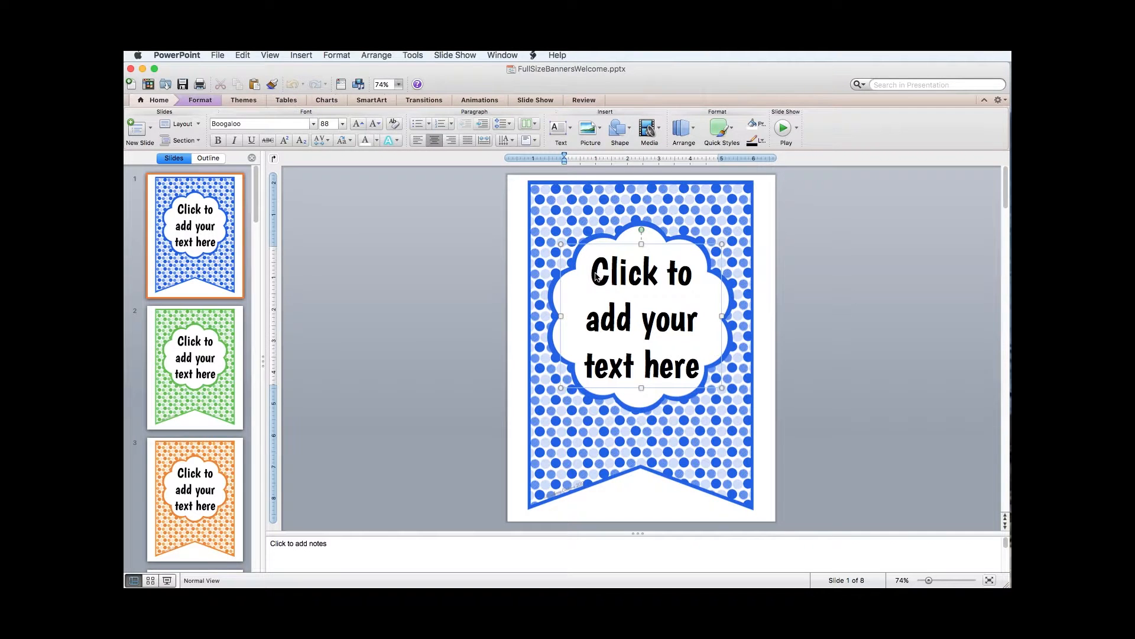
{"action": "left_click_drag", "start_coordinate": [598, 273], "coordinate": [717, 363]}
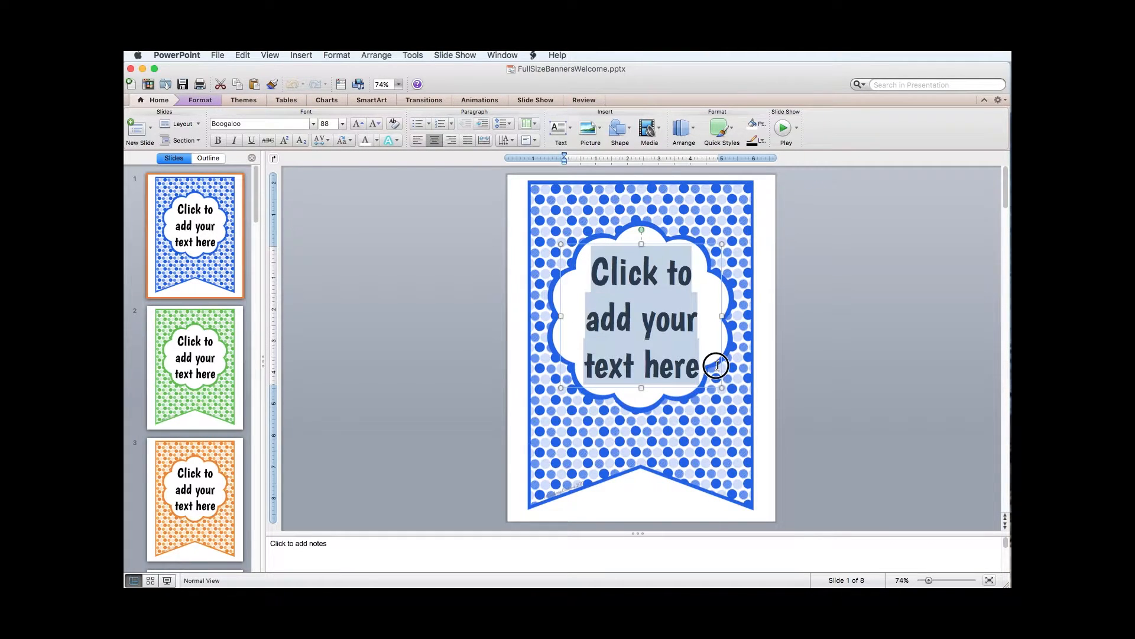
{"action": "type", "text": "W"}
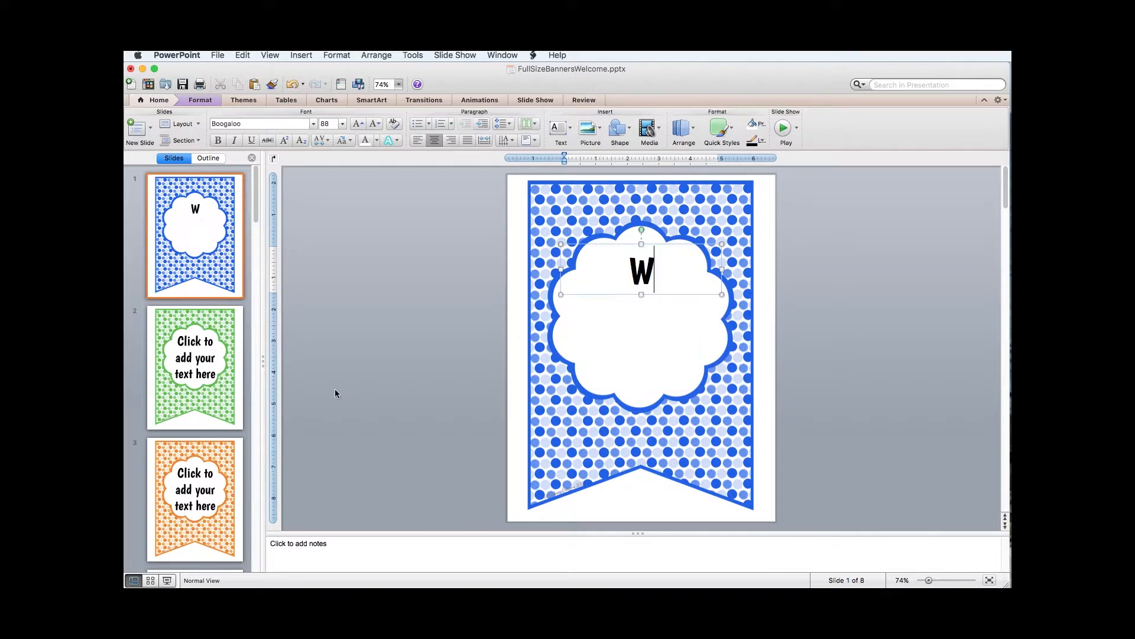
Replace the placeholder text with "e" on the green banner and "l" on the orange banner.
{"action": "left_click", "coordinate": [200, 395]}
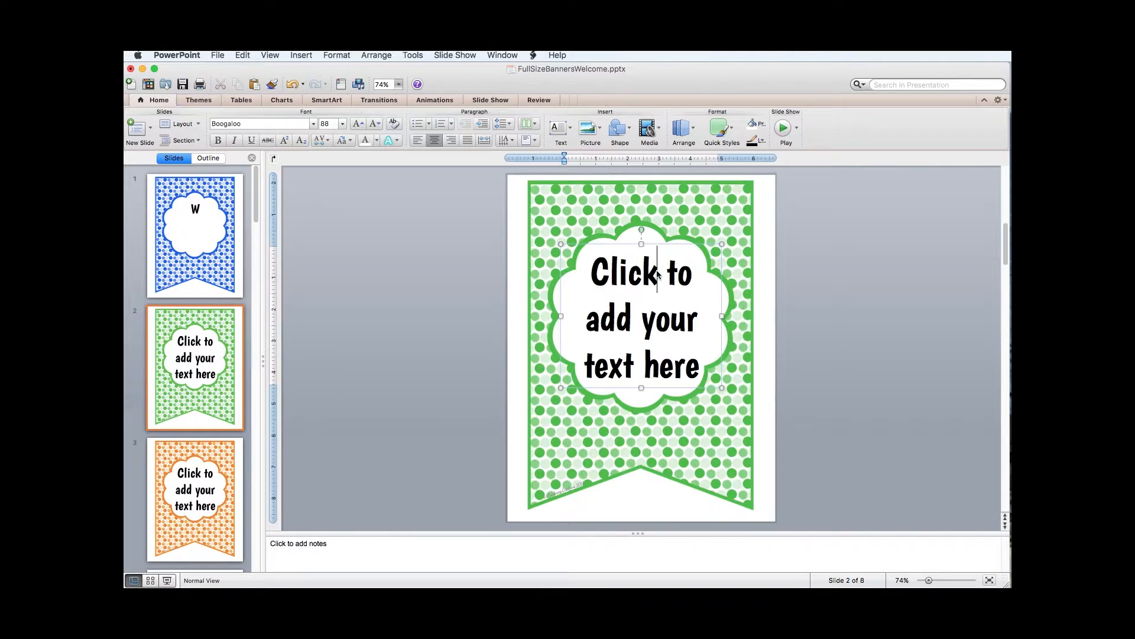
{"action": "left_click_drag", "start_coordinate": [594, 273], "coordinate": [700, 368]}
{"action": "type", "text": "e"}
{"action": "left_click", "coordinate": [201, 490]}
{"action": "left_click_drag", "start_coordinate": [607, 259], "coordinate": [775, 388]}
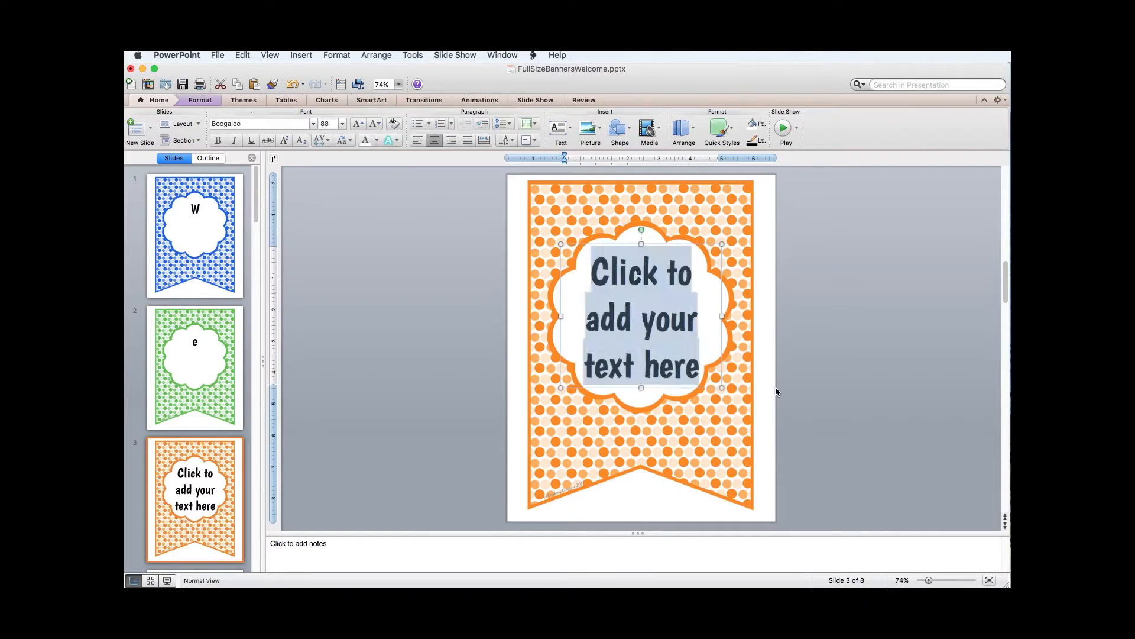
{"action": "key", "text": "BackSpace"}
{"action": "type", "text": "l"}
Replace the placeholder text with "c" on the pink banner and "o" on the purple banner.
{"action": "scroll", "coordinate": [197, 428], "scroll_direction": "down", "scroll_amount": 2}
{"action": "left_click", "coordinate": [197, 491]}
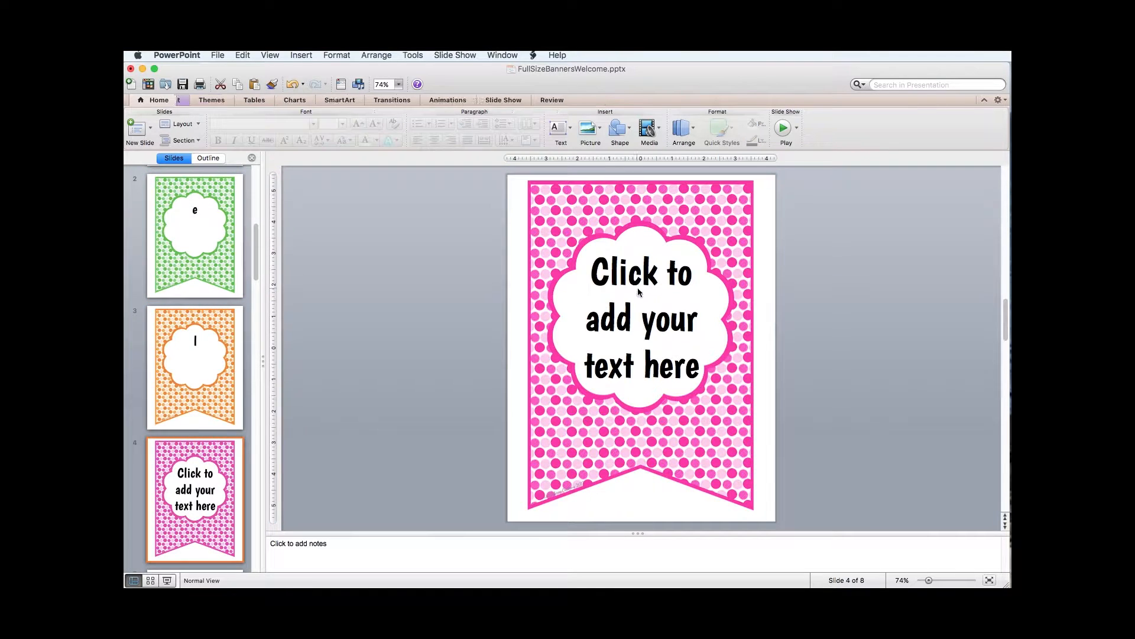
{"action": "left_click_drag", "start_coordinate": [706, 248], "coordinate": [570, 387]}
{"action": "type", "text": "c"}
{"action": "scroll", "coordinate": [199, 494], "scroll_direction": "down", "scroll_amount": 2}
{"action": "left_click", "coordinate": [199, 493]}
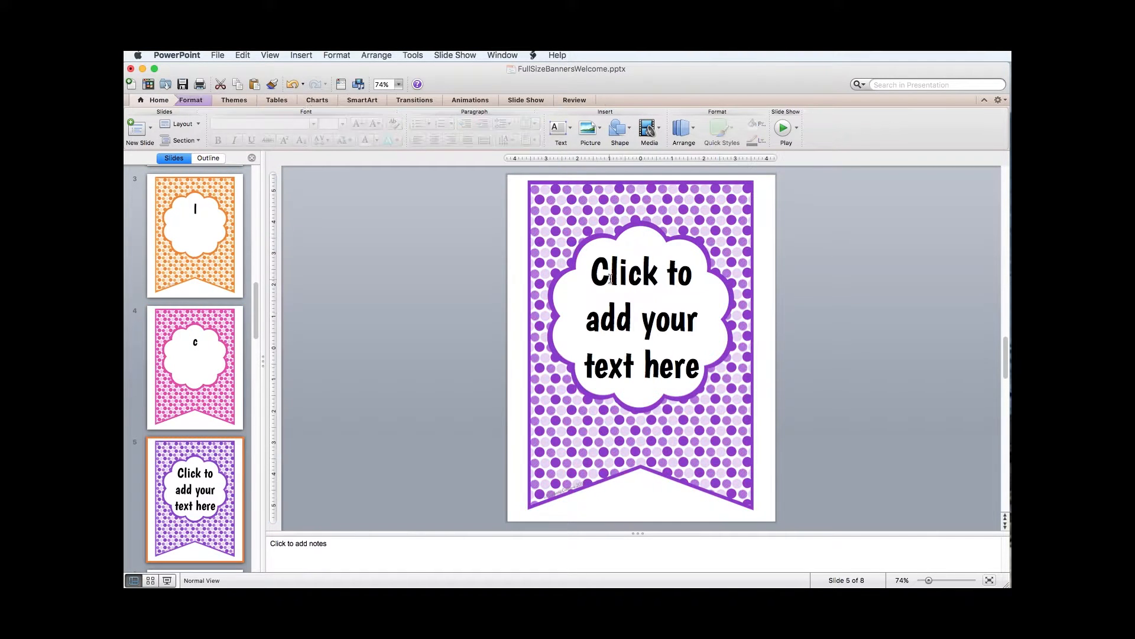
{"action": "left_click_drag", "start_coordinate": [582, 254], "coordinate": [697, 350]}
{"action": "type", "text": "o"}
Replace the placeholder text with "m" on the turquoise banner and "e" on the yellow banner.
{"action": "scroll", "coordinate": [216, 484], "scroll_direction": "down", "scroll_amount": 4}
{"action": "left_click", "coordinate": [201, 379]}
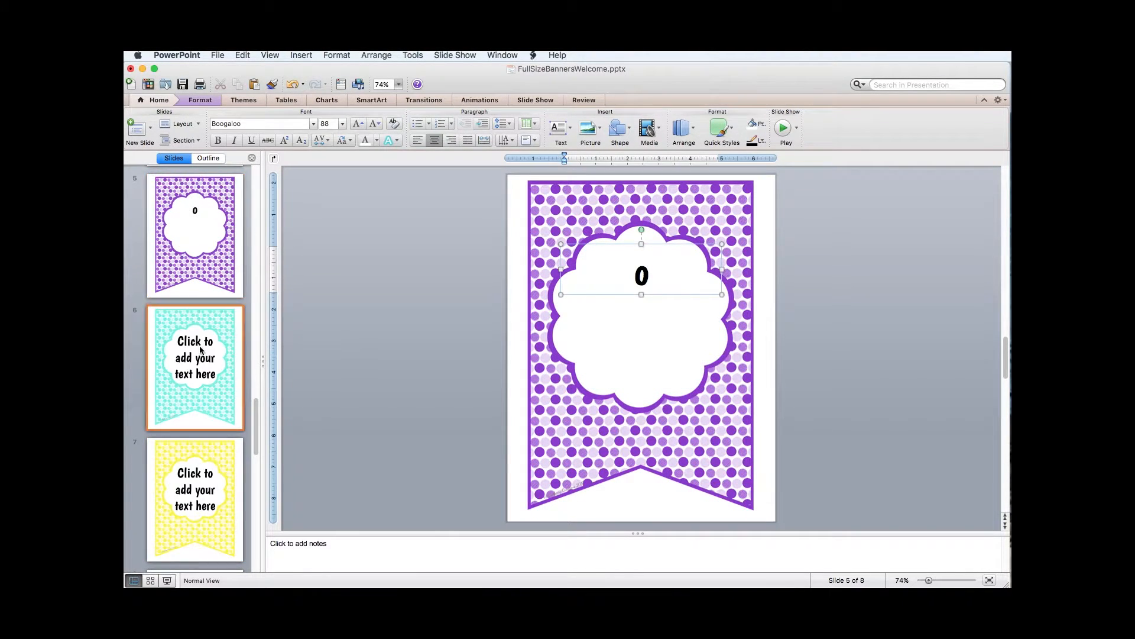
{"action": "left_click_drag", "start_coordinate": [586, 267], "coordinate": [728, 368]}
{"action": "type", "text": "m"}
{"action": "left_click", "coordinate": [185, 496]}
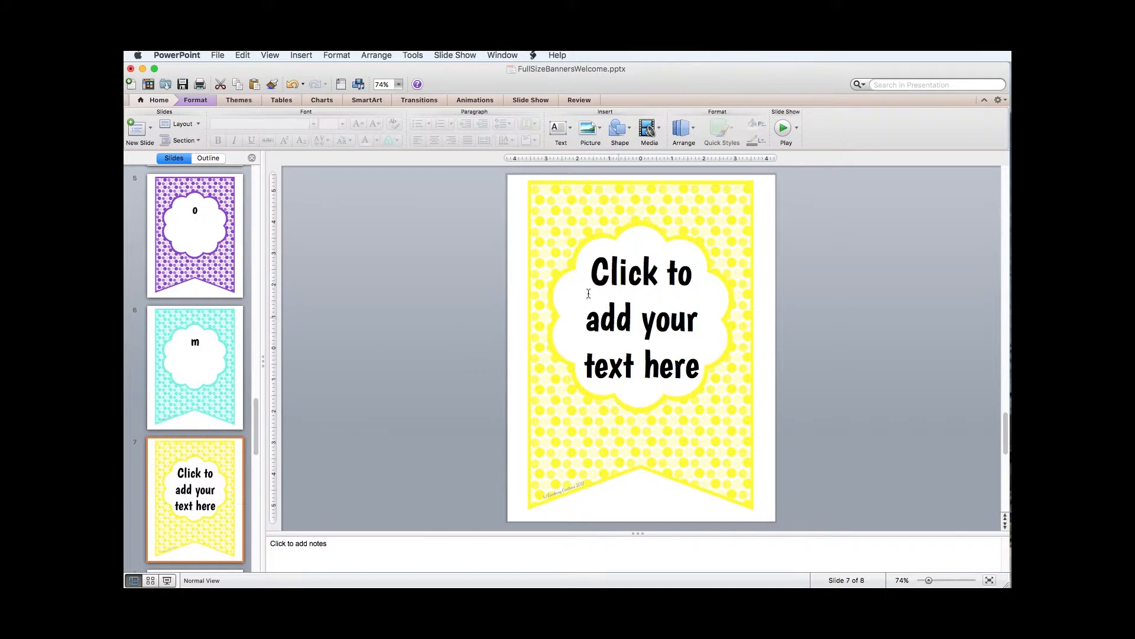
{"action": "left_click_drag", "start_coordinate": [585, 260], "coordinate": [725, 352]}
{"action": "type", "text": "e"}
Delete the placeholder text box from the multicolored banner on slide 8.
{"action": "scroll", "coordinate": [238, 475], "scroll_direction": "down", "scroll_amount": 2}
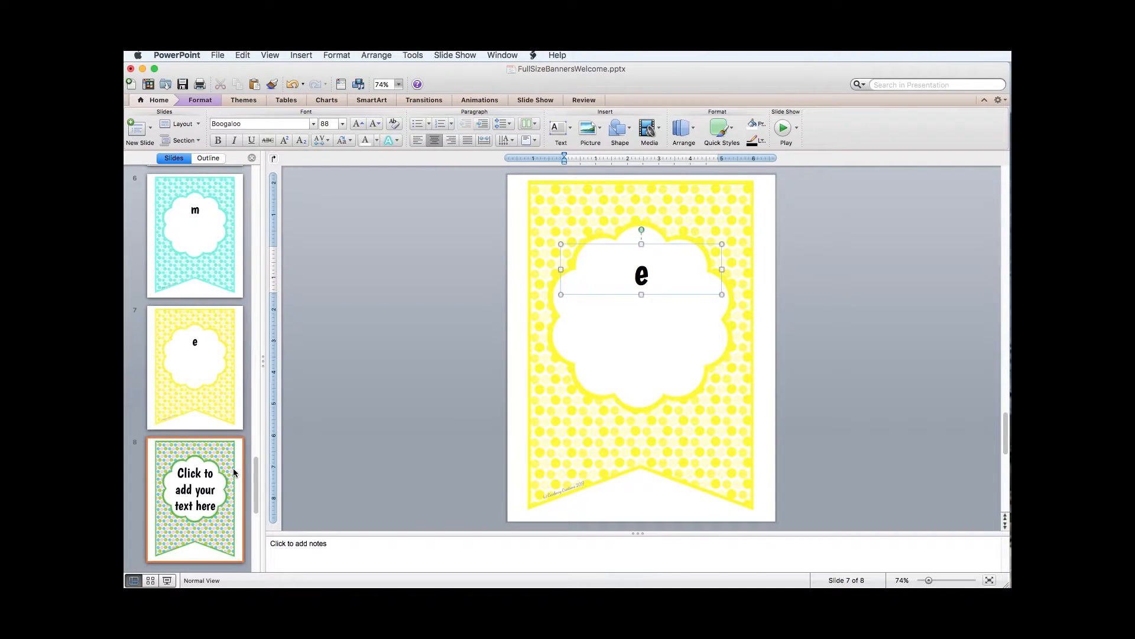
{"action": "left_click", "coordinate": [202, 497]}
{"action": "left_click", "coordinate": [615, 247]}
{"action": "left_click", "coordinate": [614, 243]}
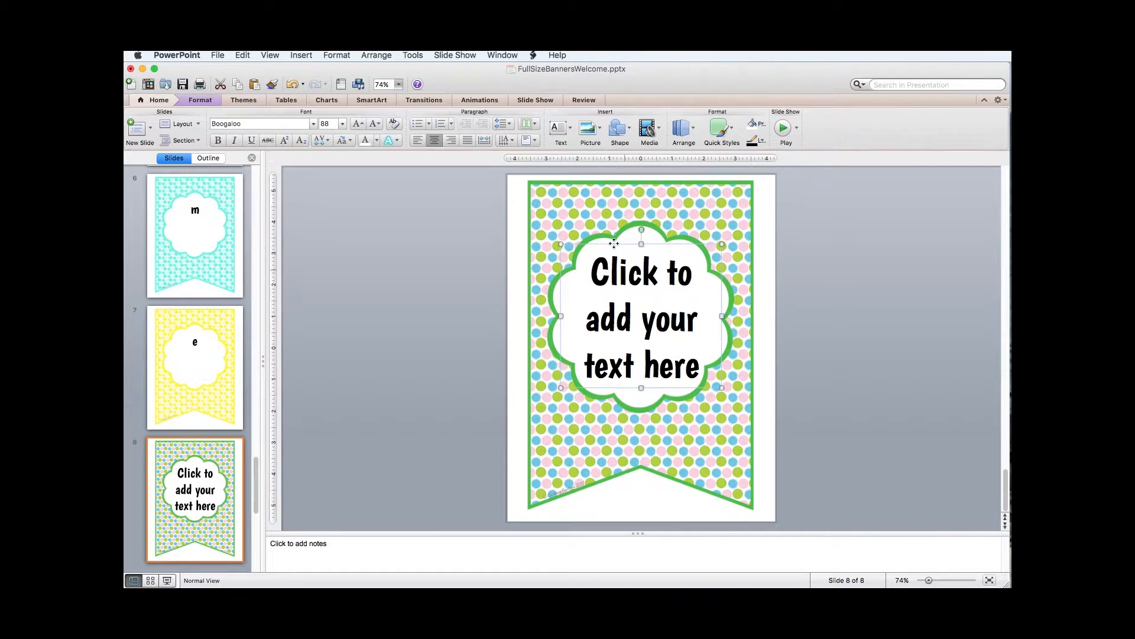
{"action": "key", "text": "Delete"}
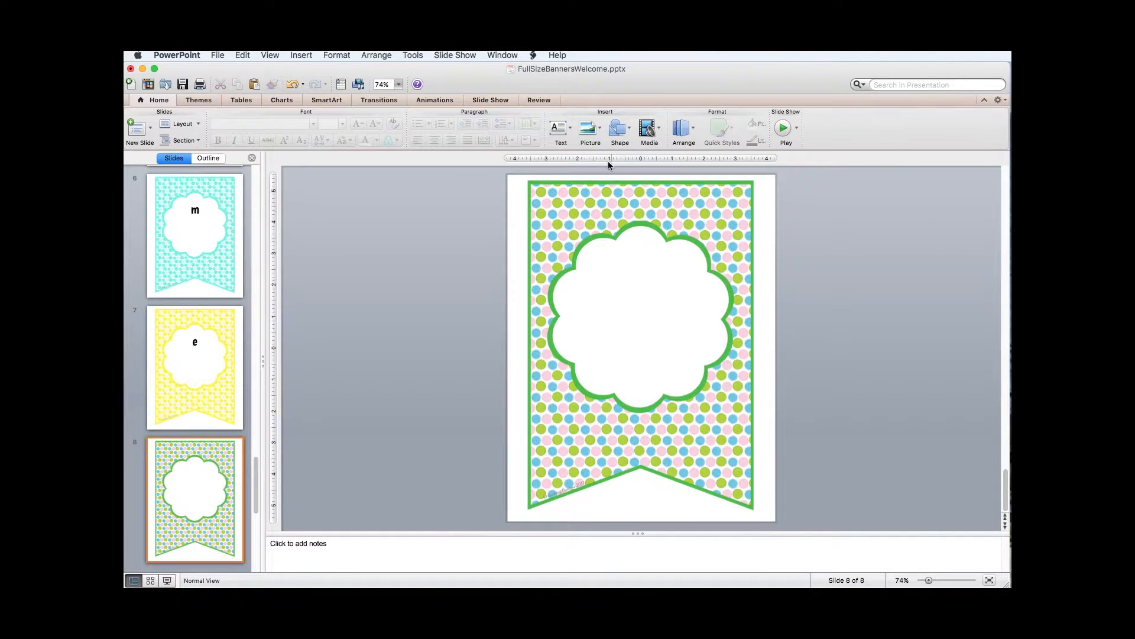
Try out a text box reading "To my class" in the scalloped frame on slide 8, and delete it.
{"action": "left_click", "coordinate": [570, 128]}
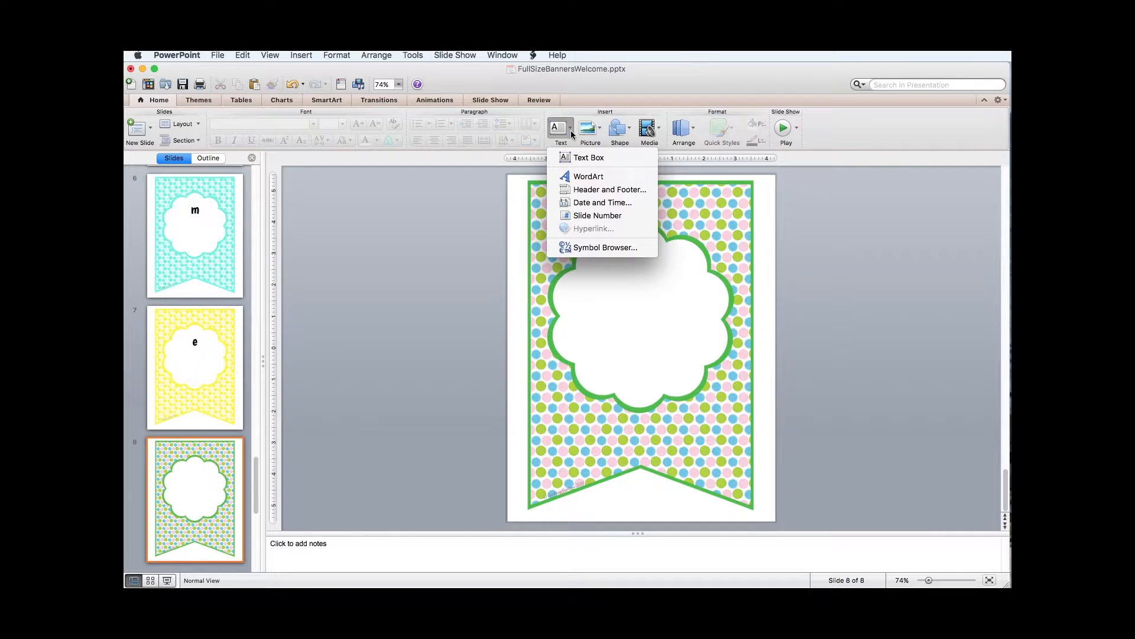
{"action": "left_click", "coordinate": [588, 161]}
{"action": "left_click_drag", "start_coordinate": [574, 248], "coordinate": [711, 393]}
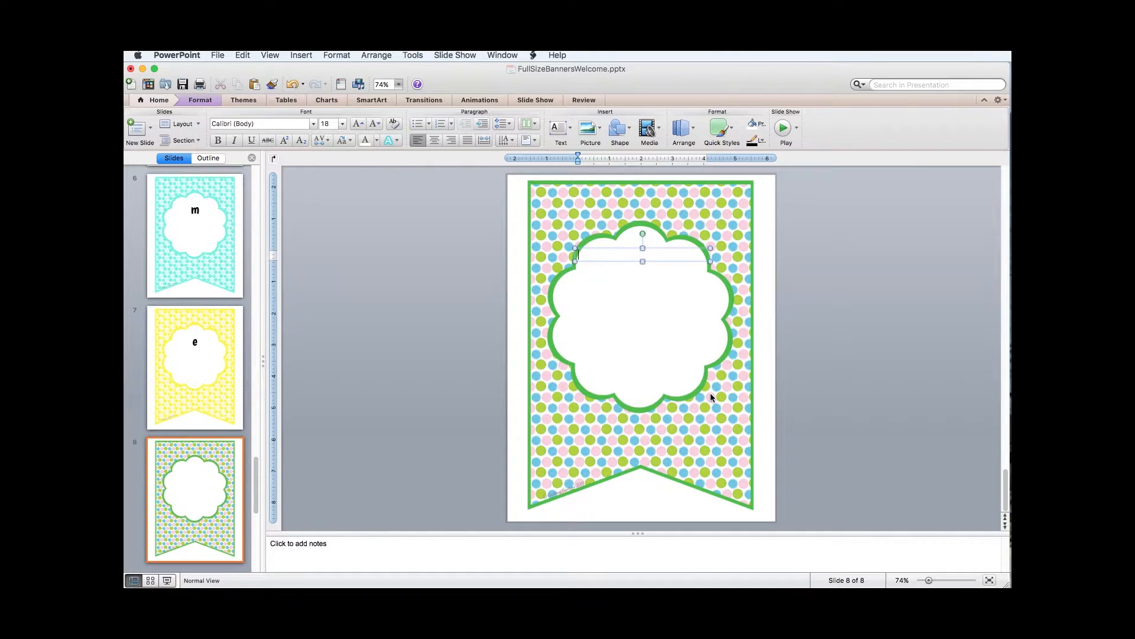
{"action": "type", "text": "To my class"}
{"action": "left_click", "coordinate": [675, 261]}
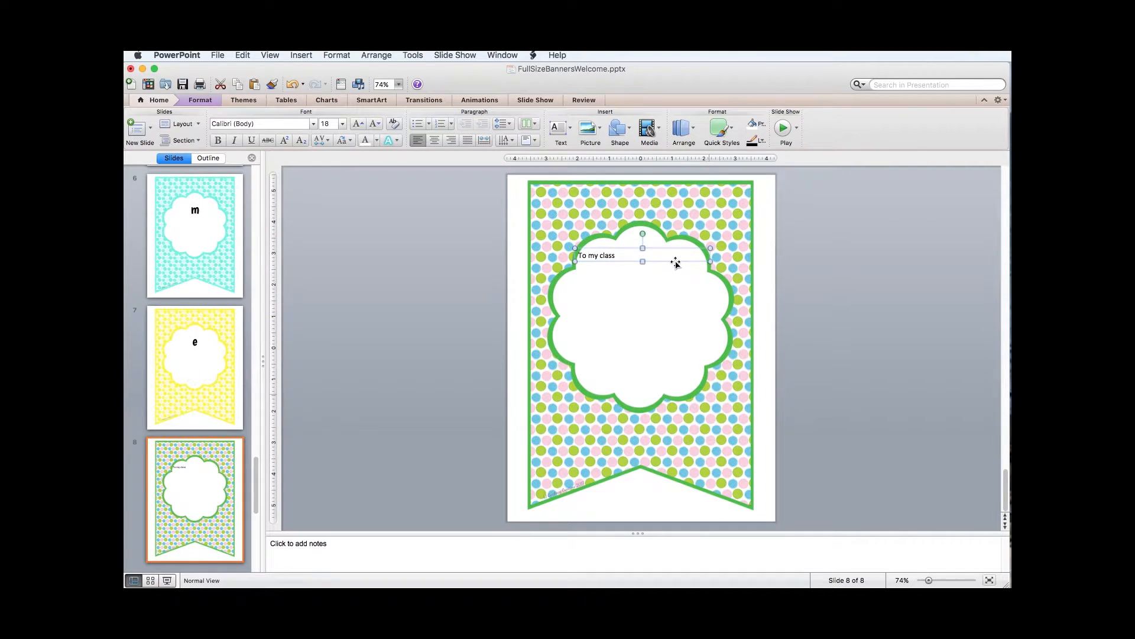
{"action": "key", "text": "BackSpace"}
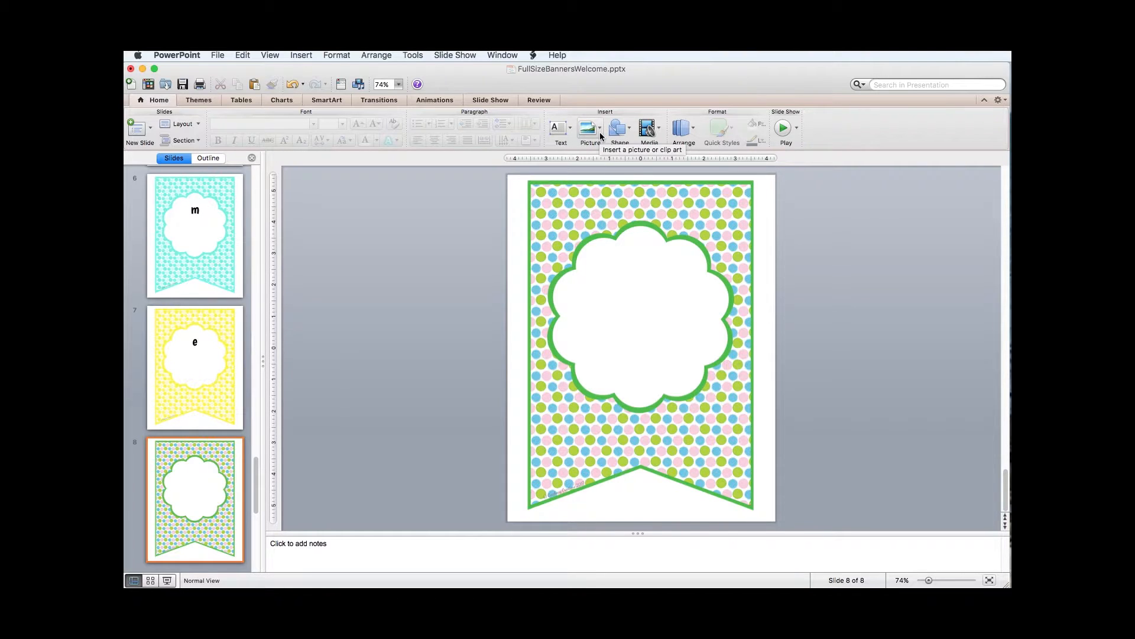
Insert the picture Pencil.png from the Desktop onto the multicolored banner on slide 8.
{"action": "left_click", "coordinate": [302, 55]}
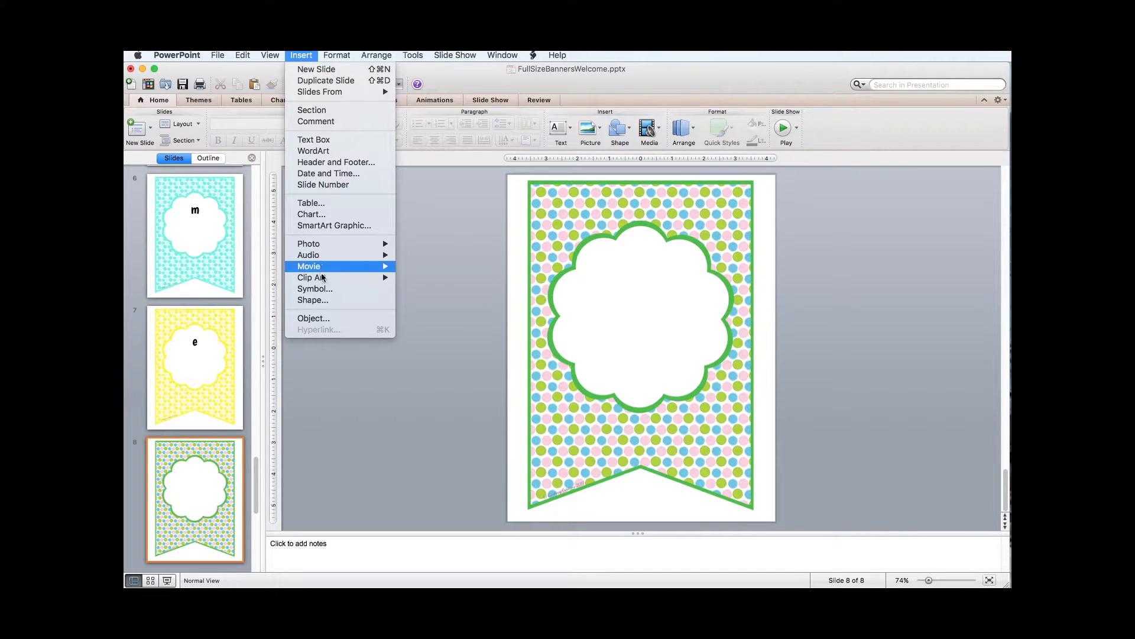
{"action": "mouse_move", "coordinate": [322, 246]}
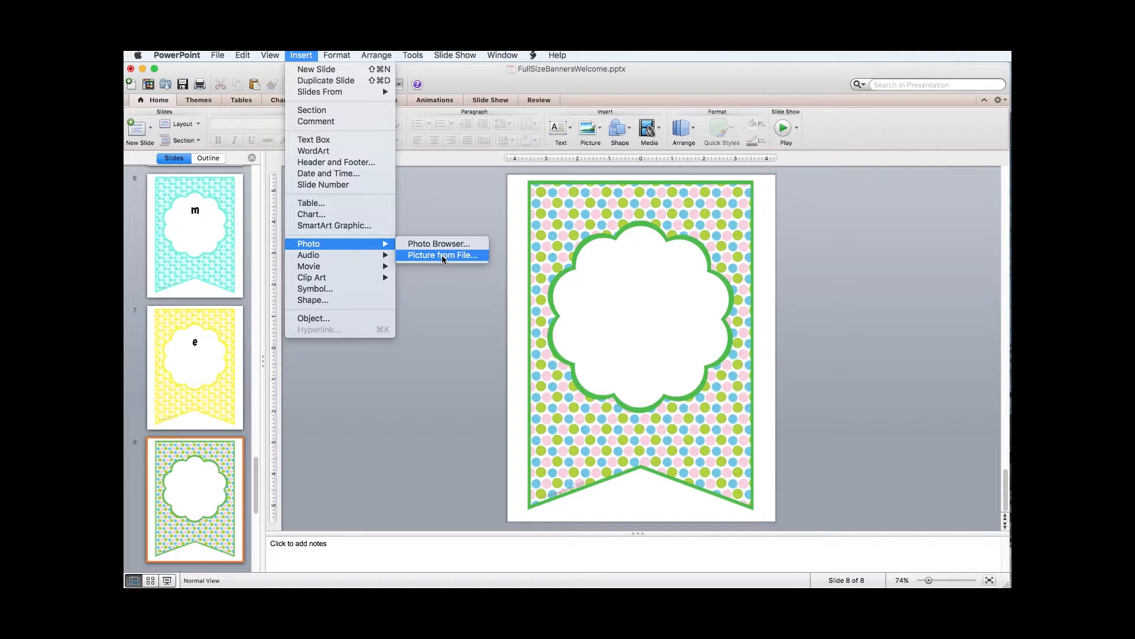
{"action": "mouse_move", "coordinate": [343, 270]}
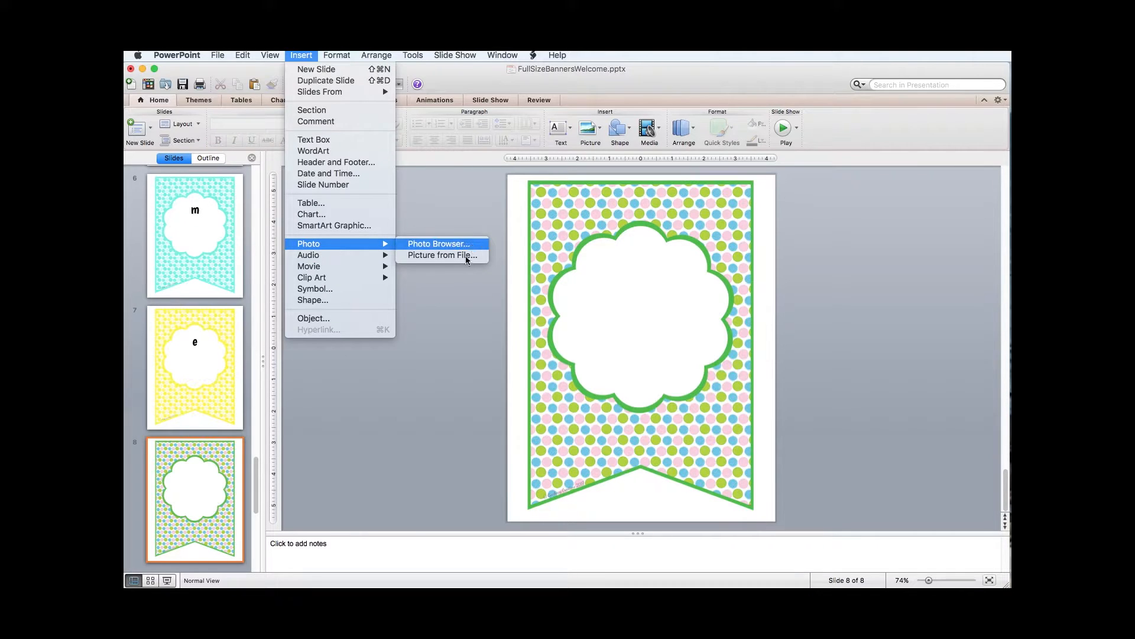
{"action": "left_click", "coordinate": [463, 252]}
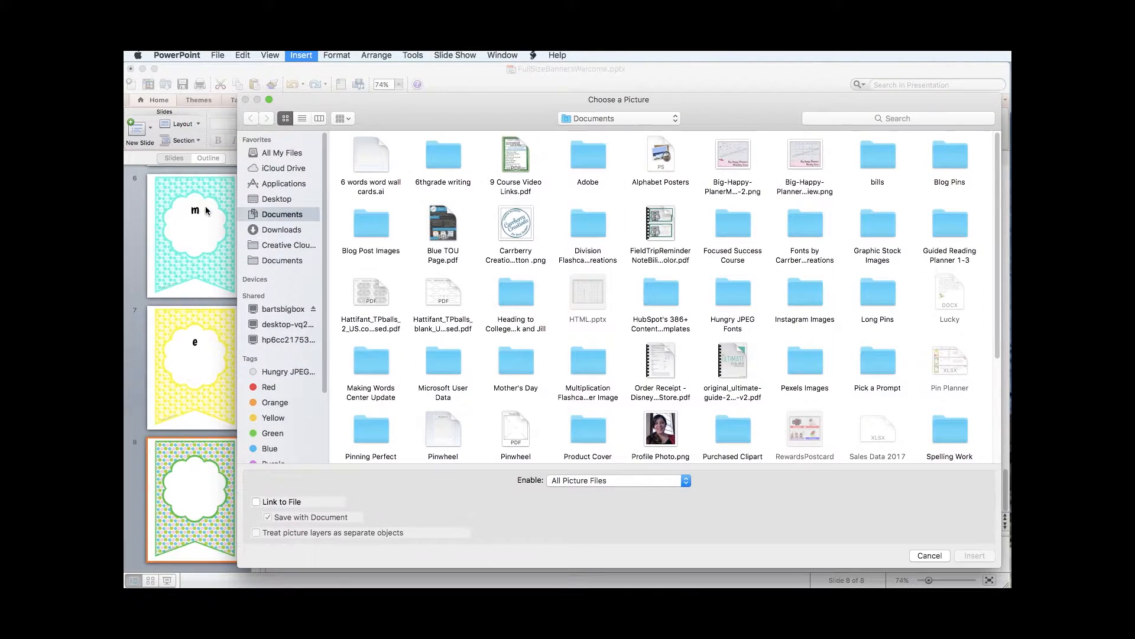
{"action": "left_click", "coordinate": [266, 200]}
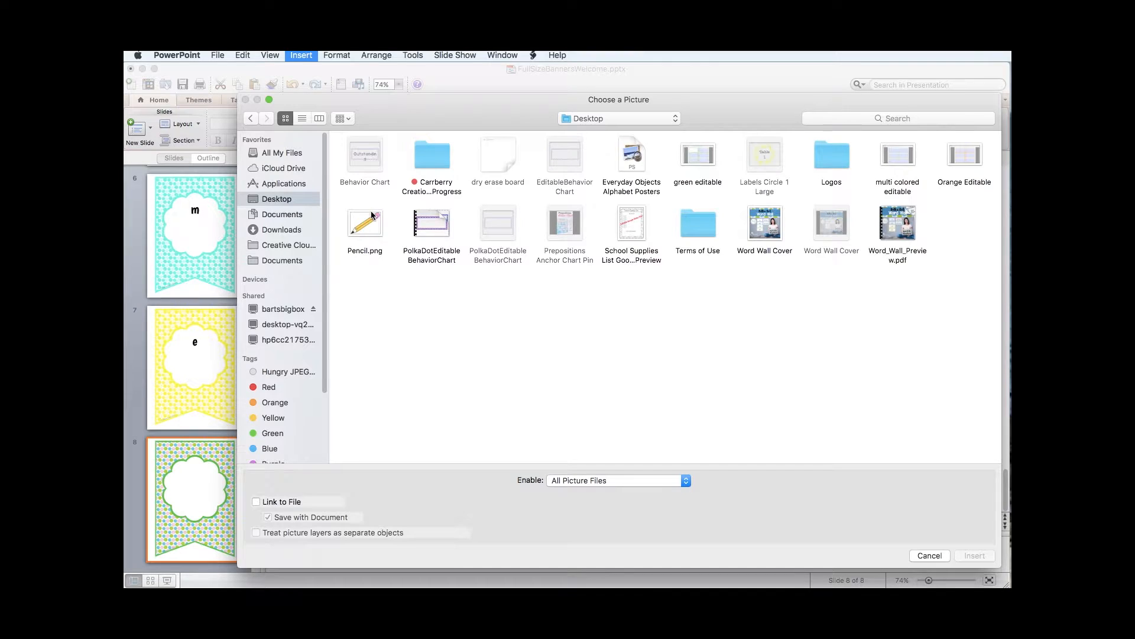
{"action": "left_click", "coordinate": [372, 239]}
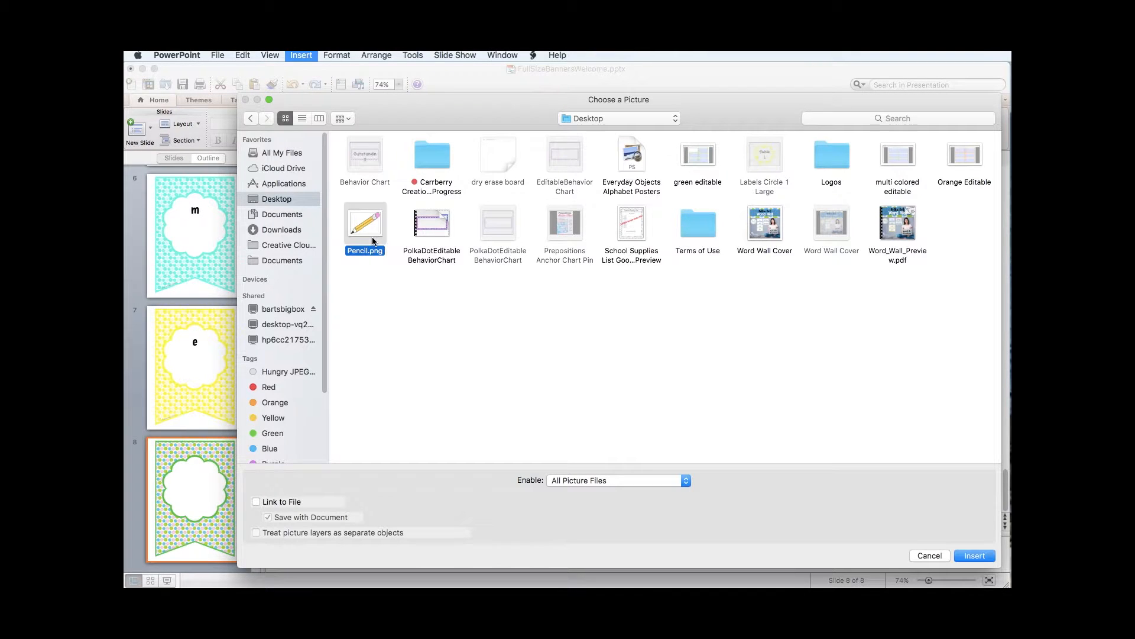
{"action": "left_click", "coordinate": [975, 555]}
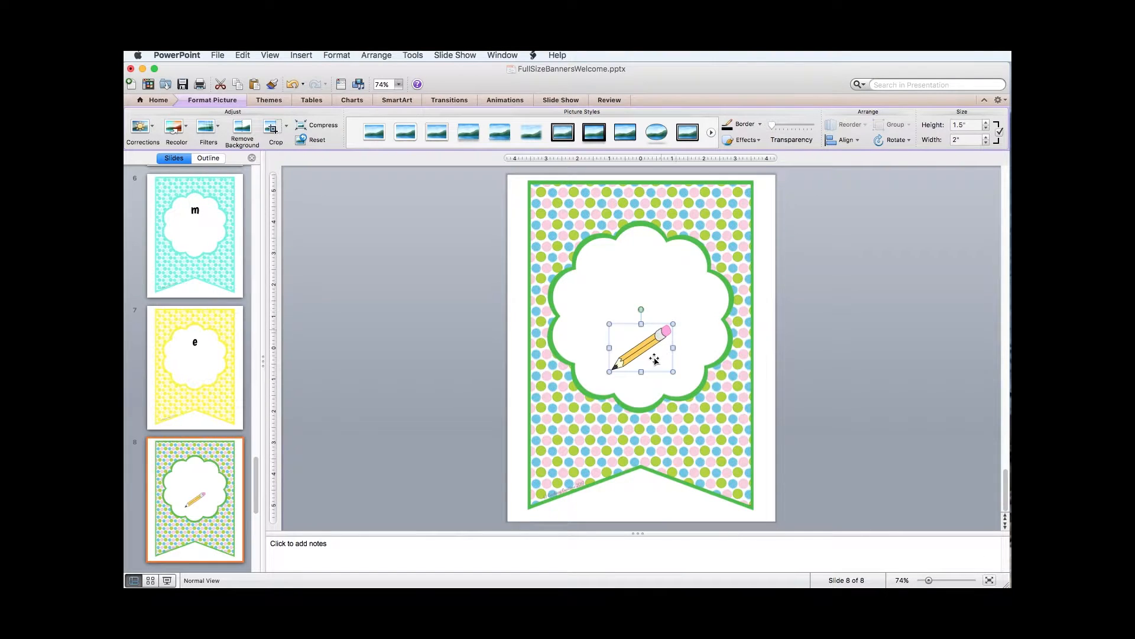
Try the pencil picture at about 3.73 by 4.97 inches, centered in the scalloped frame, and delete it.
{"action": "left_click_drag", "start_coordinate": [673, 323], "coordinate": [765, 273]}
{"action": "left_click_drag", "start_coordinate": [706, 309], "coordinate": [657, 309]}
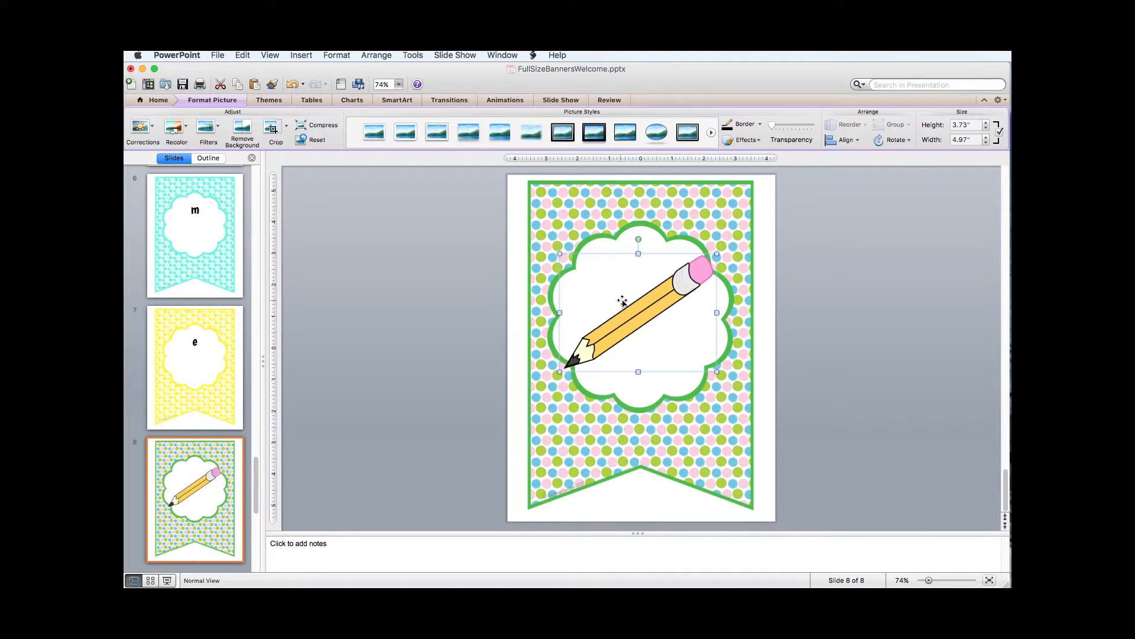
{"action": "key", "text": "Delete"}
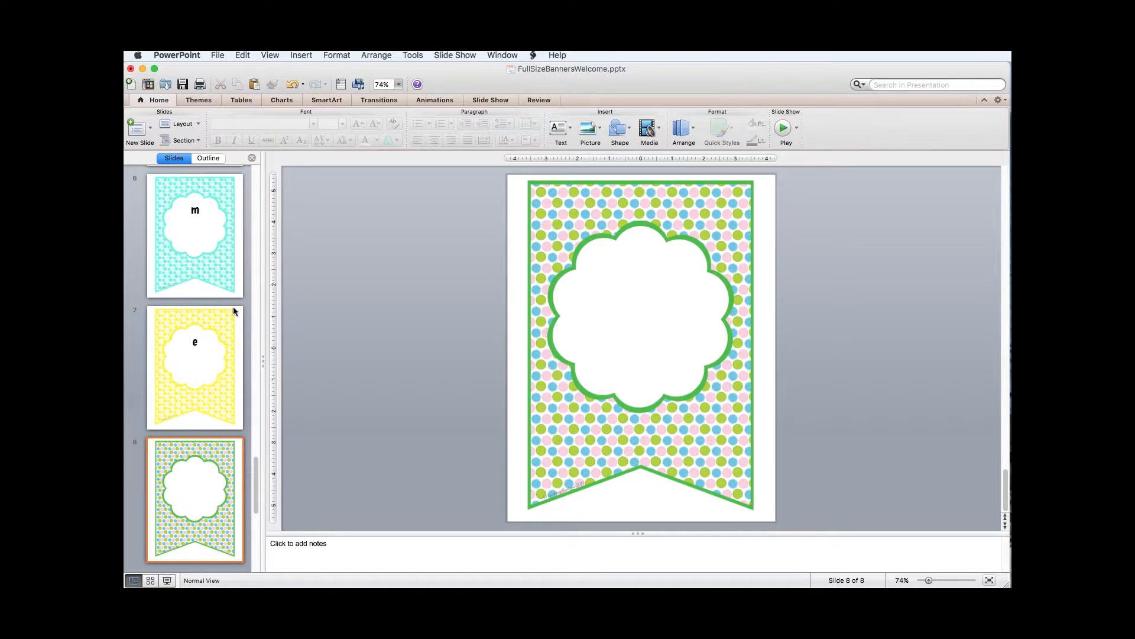
View all the banners together in the slide sorter and start the slide show from slide 8.
{"action": "left_click", "coordinate": [151, 581]}
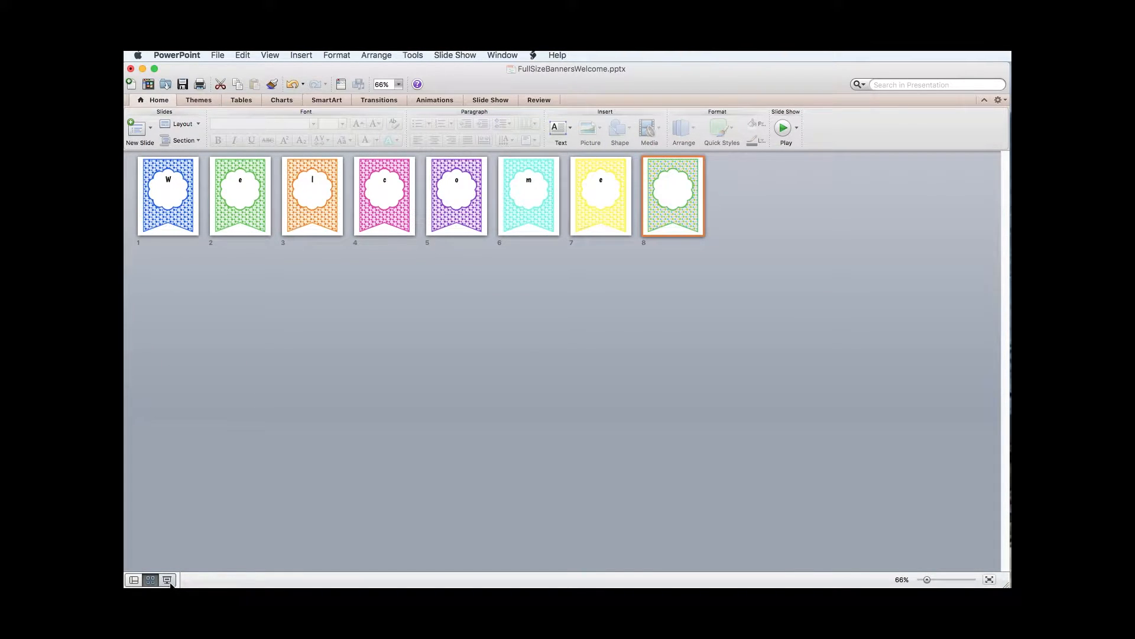
{"action": "left_click", "coordinate": [169, 581]}
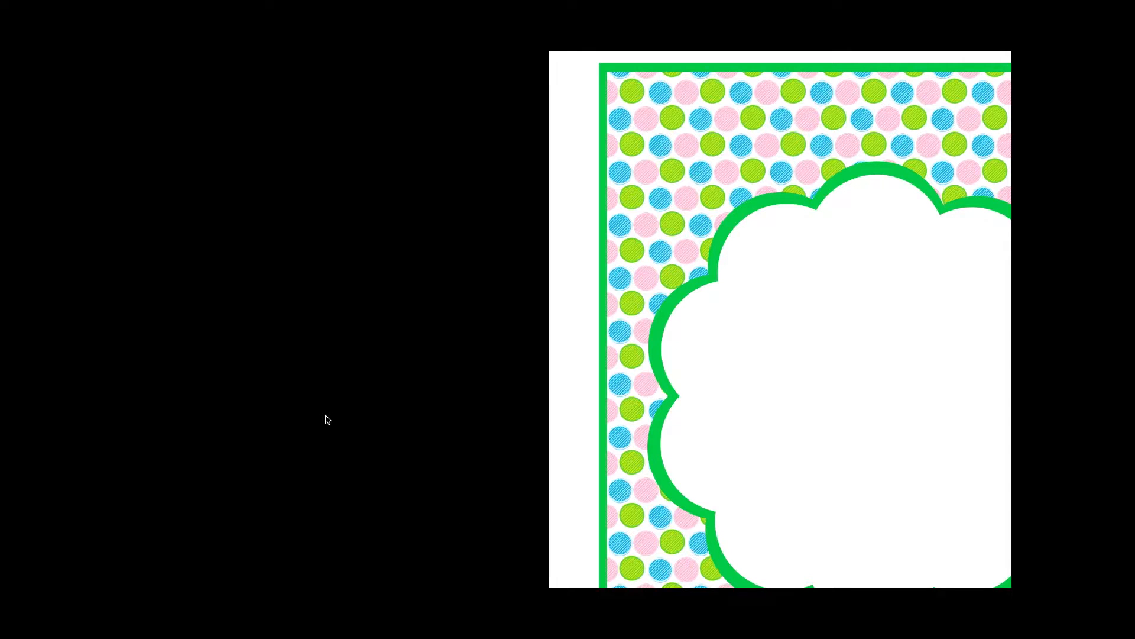
End the slide show, return to normal view and delete the blank multicolored banner on slide 8.
{"action": "key", "text": "Escape"}
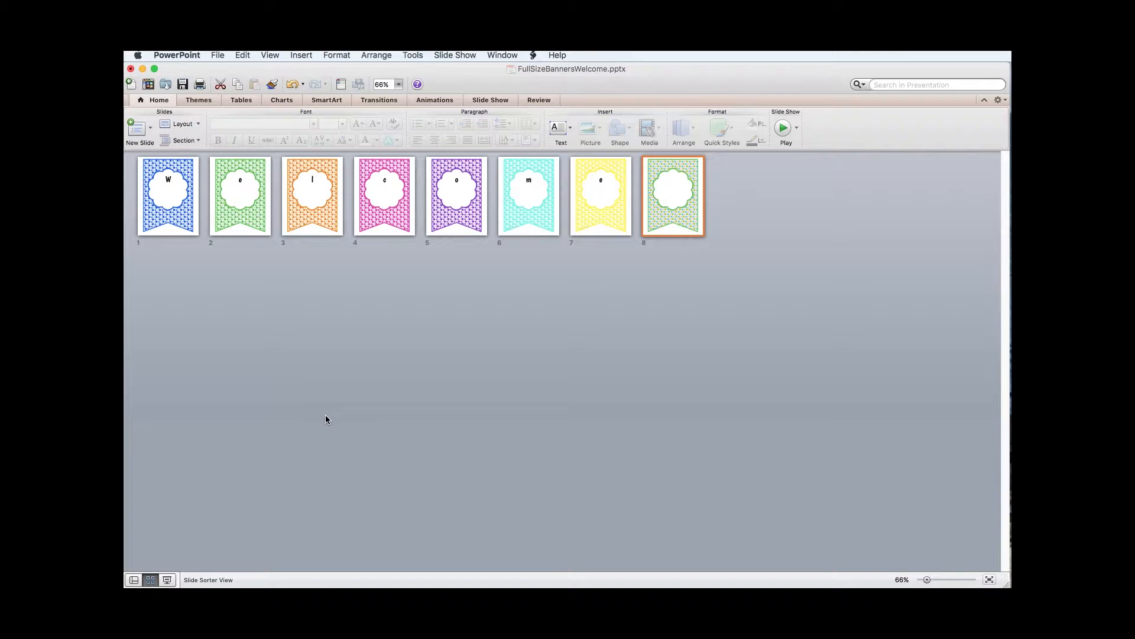
{"action": "left_click", "coordinate": [133, 580]}
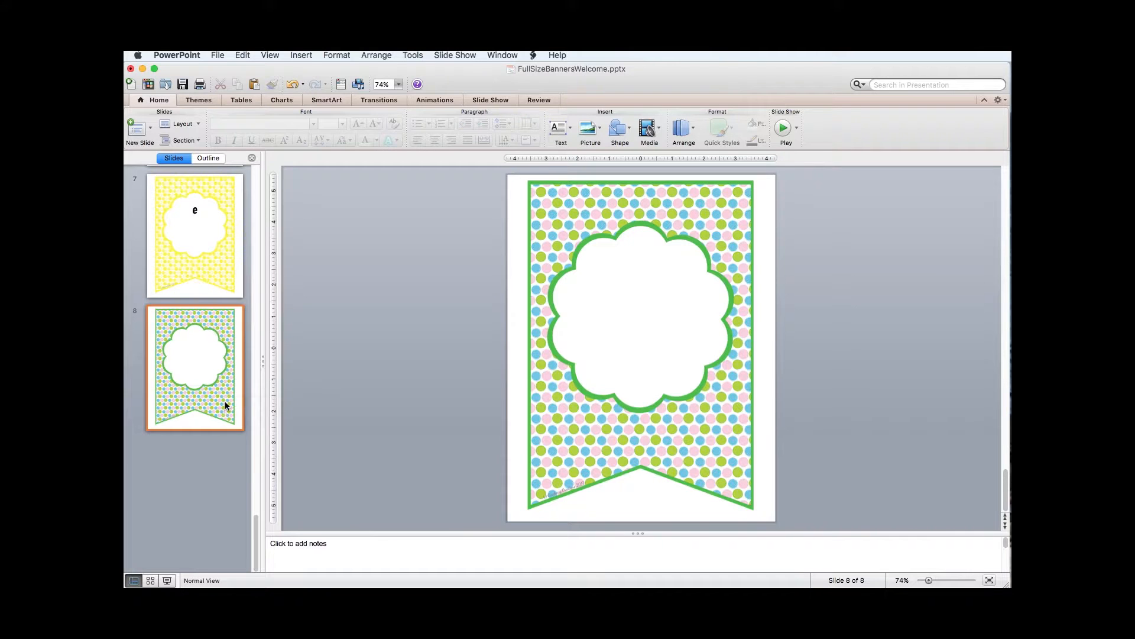
{"action": "right_click", "coordinate": [226, 406]}
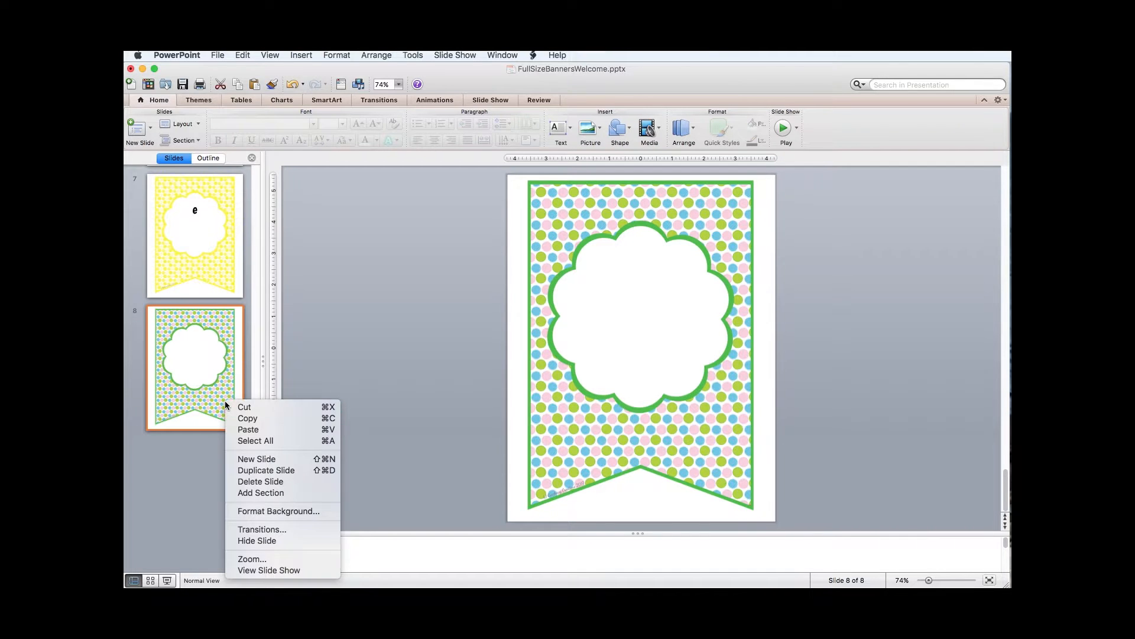
{"action": "left_click", "coordinate": [260, 481]}
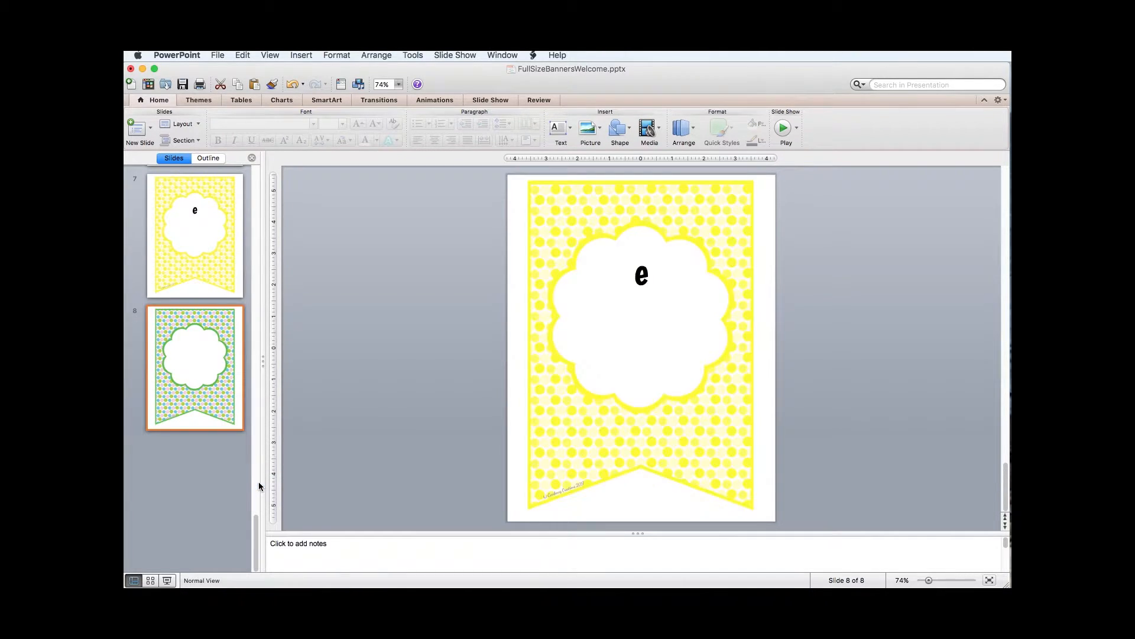
Enlarge the letter W on slide 1 to 287 points and move its text box slightly up in the scalloped frame.
{"action": "scroll", "coordinate": [199, 281], "scroll_direction": "up", "scroll_amount": 10}
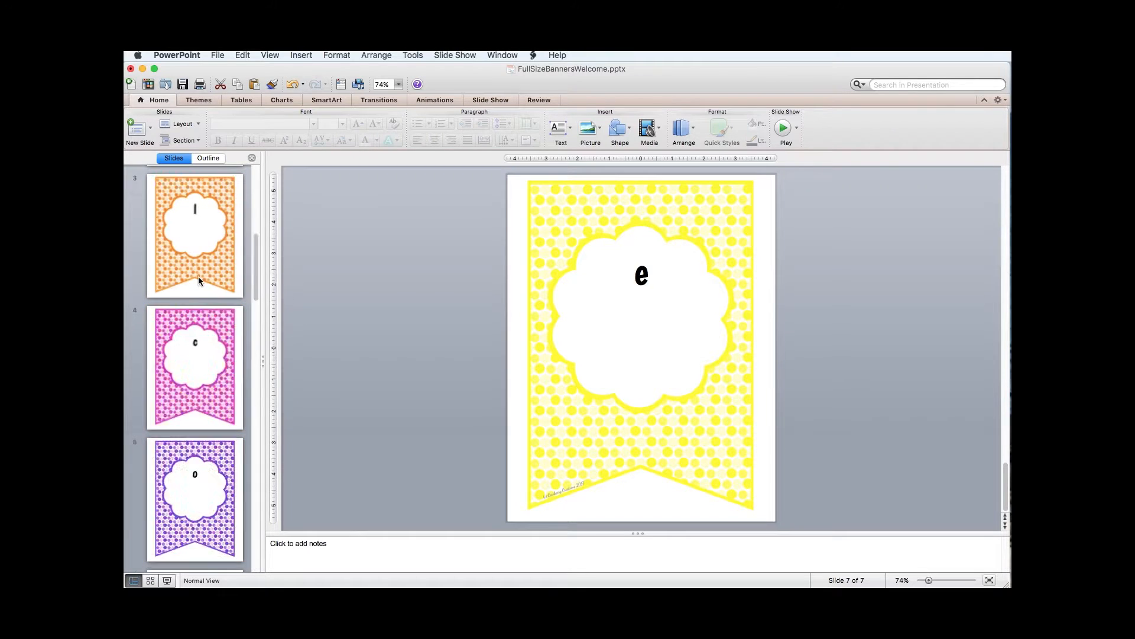
{"action": "scroll", "coordinate": [199, 280], "scroll_direction": "down", "scroll_amount": 10}
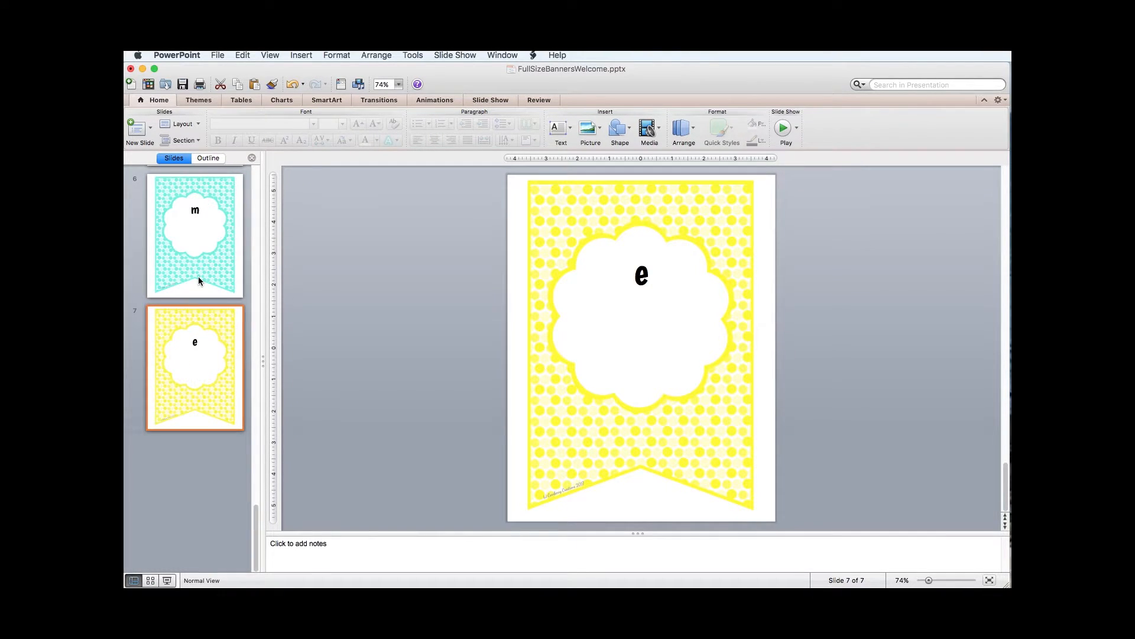
{"action": "scroll", "coordinate": [197, 280], "scroll_direction": "up", "scroll_amount": 10}
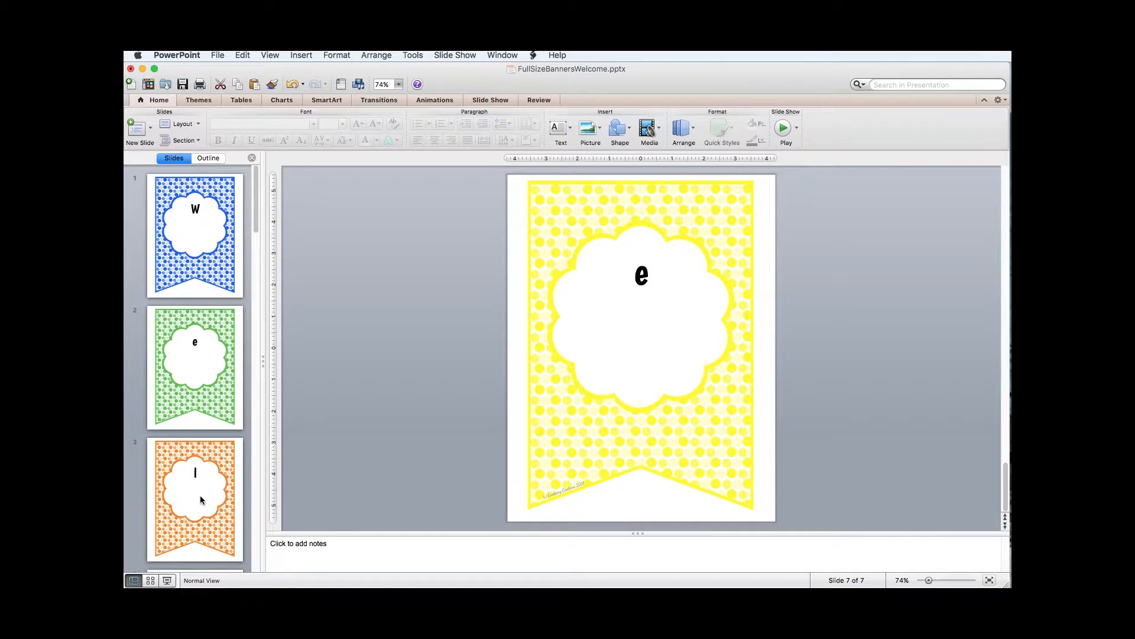
{"action": "scroll", "coordinate": [200, 495], "scroll_direction": "down", "scroll_amount": 10}
{"action": "scroll", "coordinate": [200, 495], "scroll_direction": "up", "scroll_amount": 10}
{"action": "left_click", "coordinate": [197, 230]}
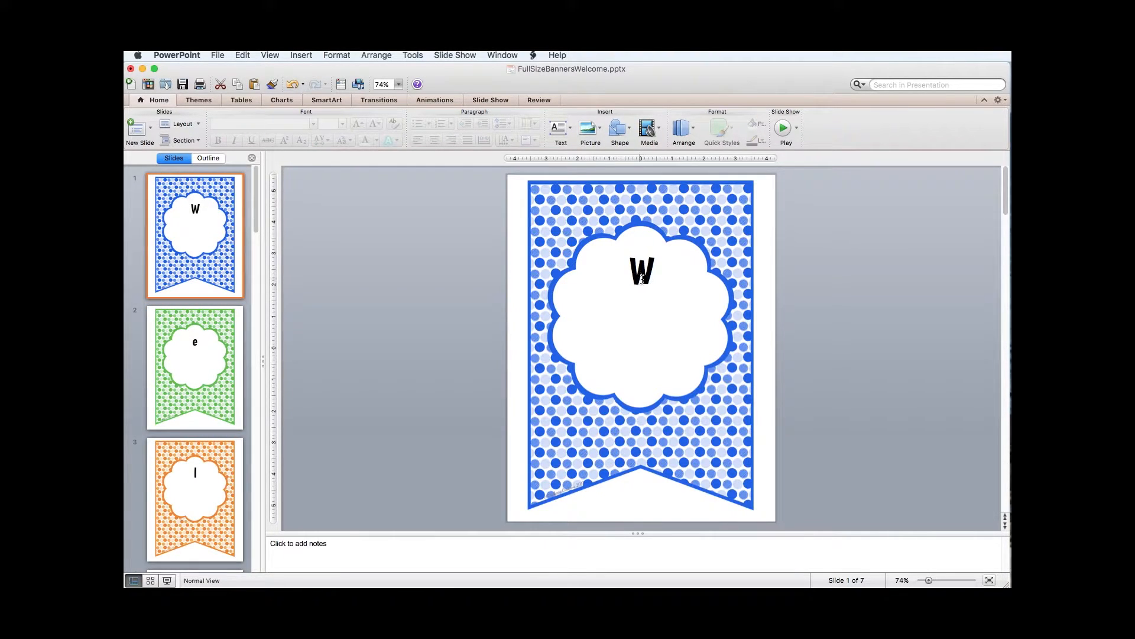
{"action": "left_click", "coordinate": [642, 278]}
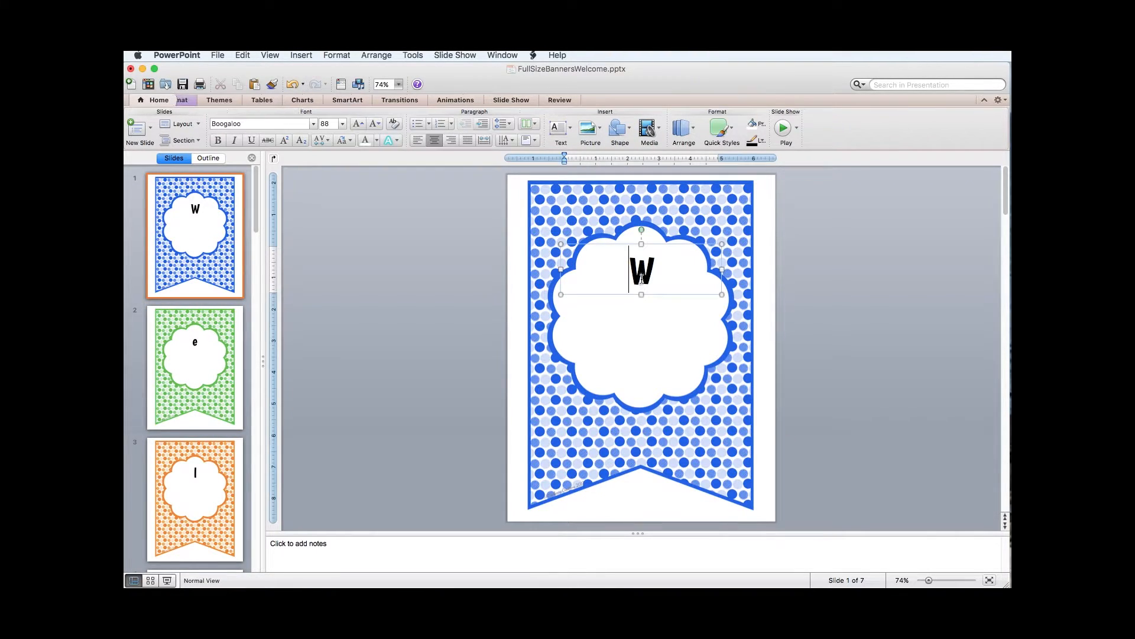
{"action": "left_click", "coordinate": [652, 244]}
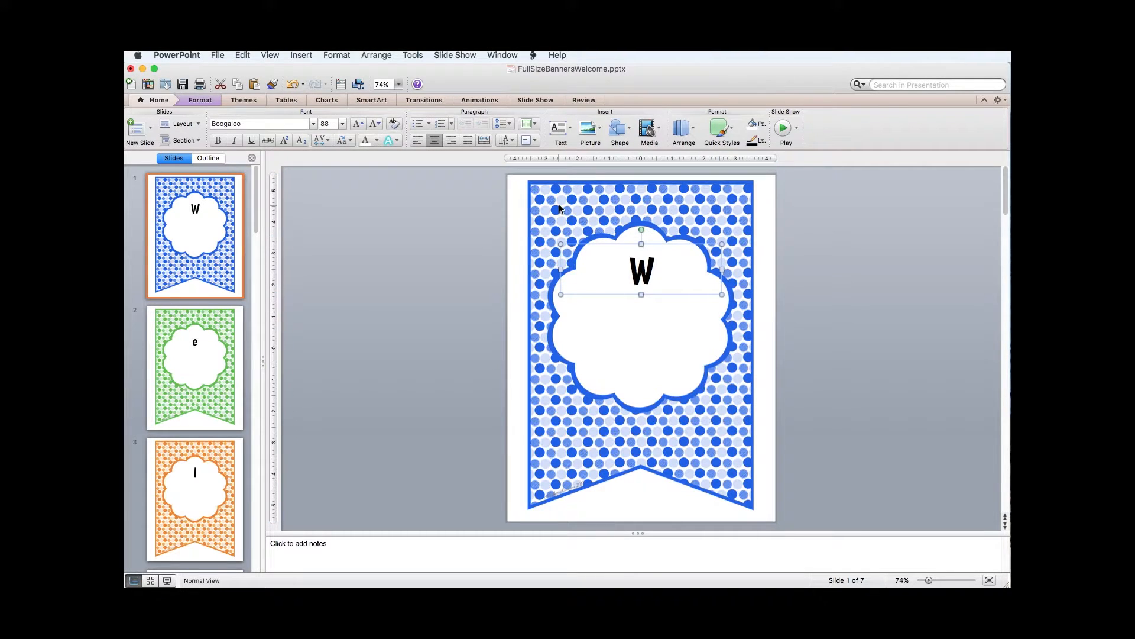
{"action": "left_click", "coordinate": [357, 124]}
{"action": "left_click", "coordinate": [358, 125]}
{"action": "left_click", "coordinate": [358, 124]}
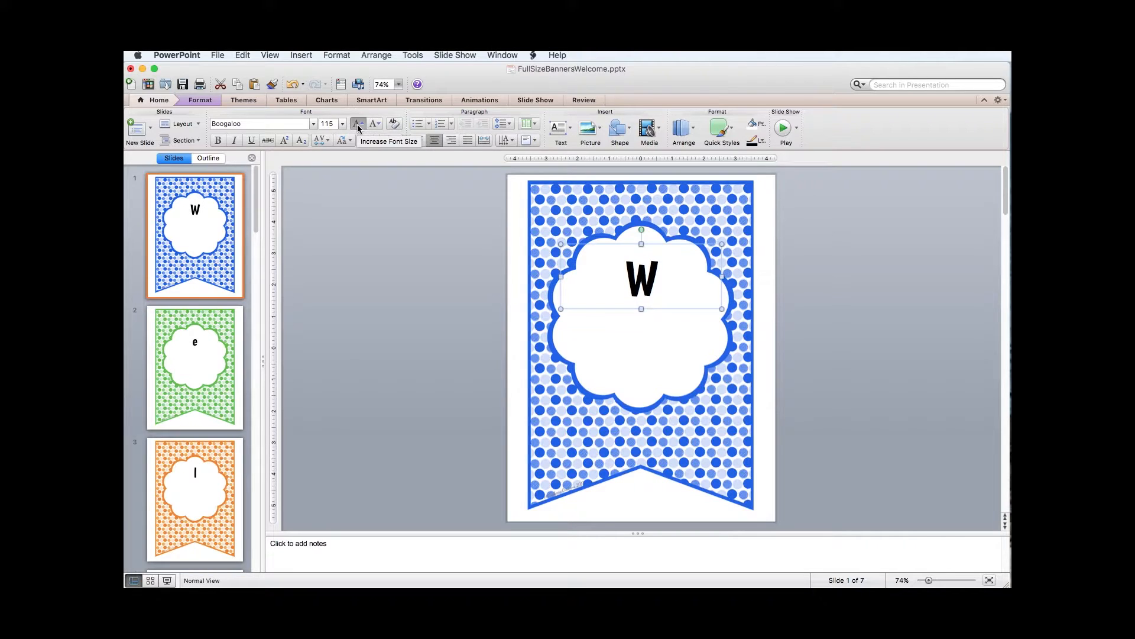
{"action": "left_click", "coordinate": [358, 125]}
{"action": "left_click", "coordinate": [357, 125]}
{"action": "left_click", "coordinate": [358, 125]}
{"action": "left_click", "coordinate": [358, 126]}
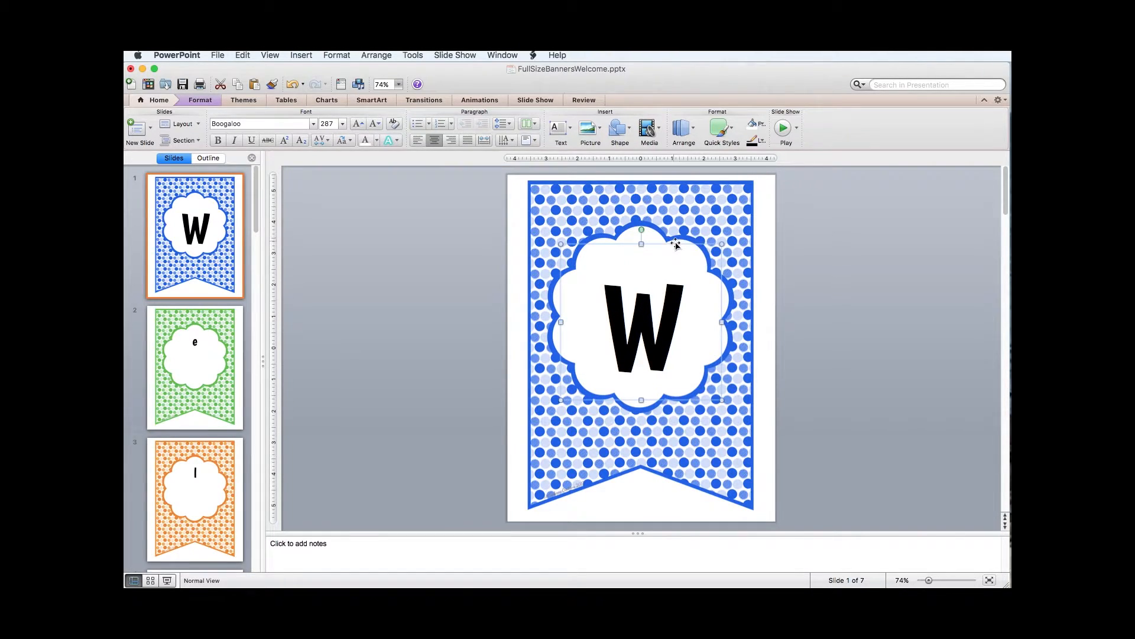
{"action": "left_click_drag", "start_coordinate": [676, 244], "coordinate": [671, 234]}
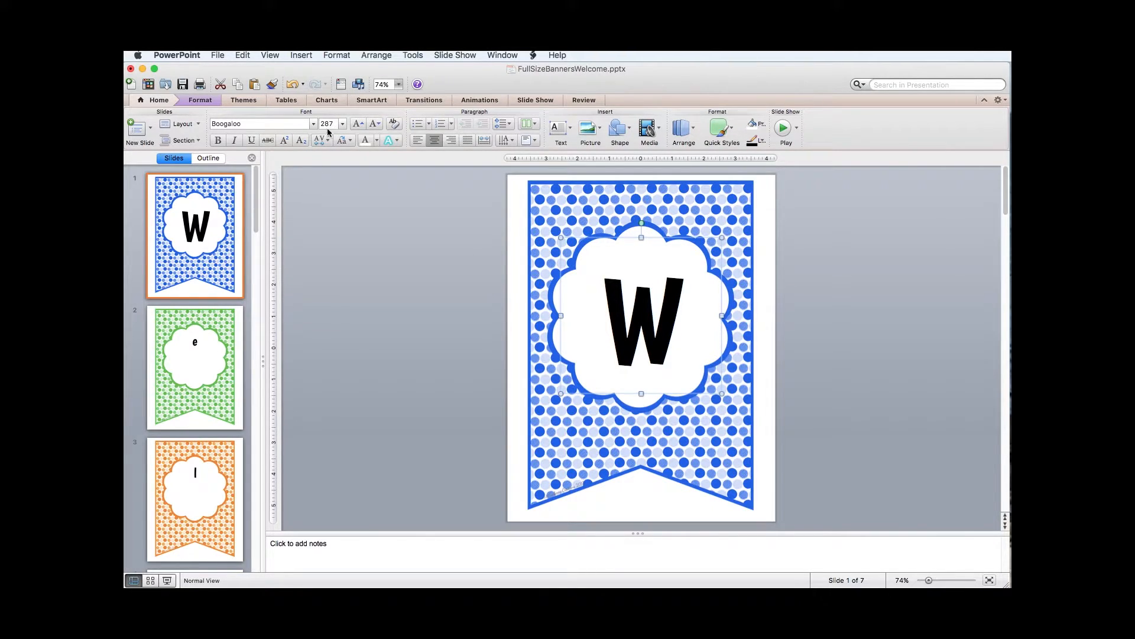
Enlarge the letter e on the green banner on slide 2 to 287 points.
{"action": "left_click", "coordinate": [198, 355]}
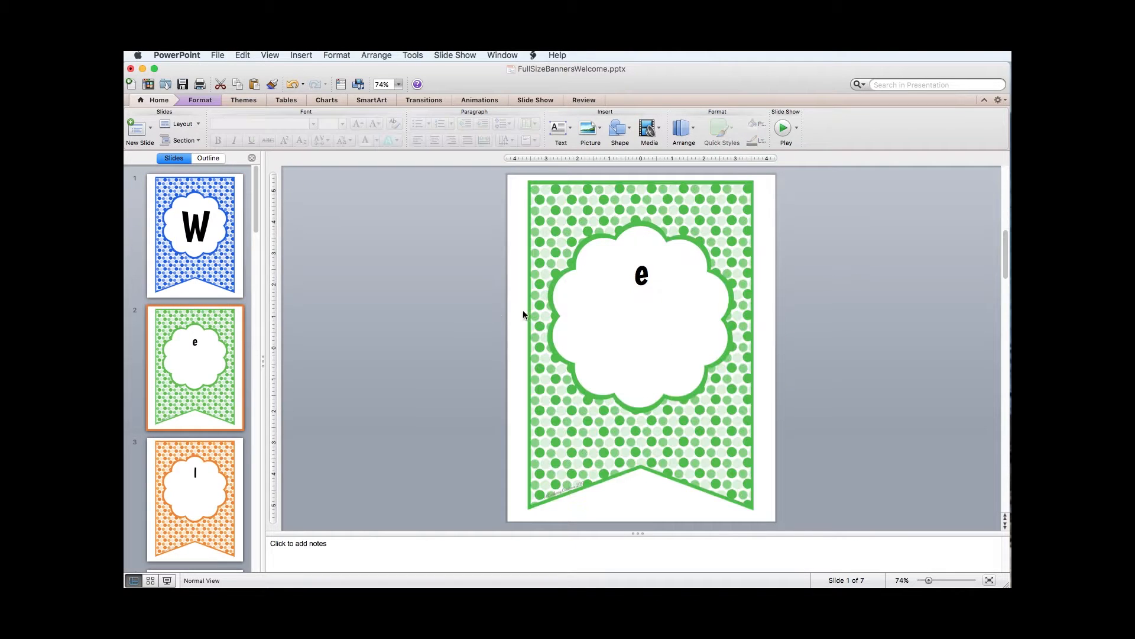
{"action": "left_click", "coordinate": [641, 279]}
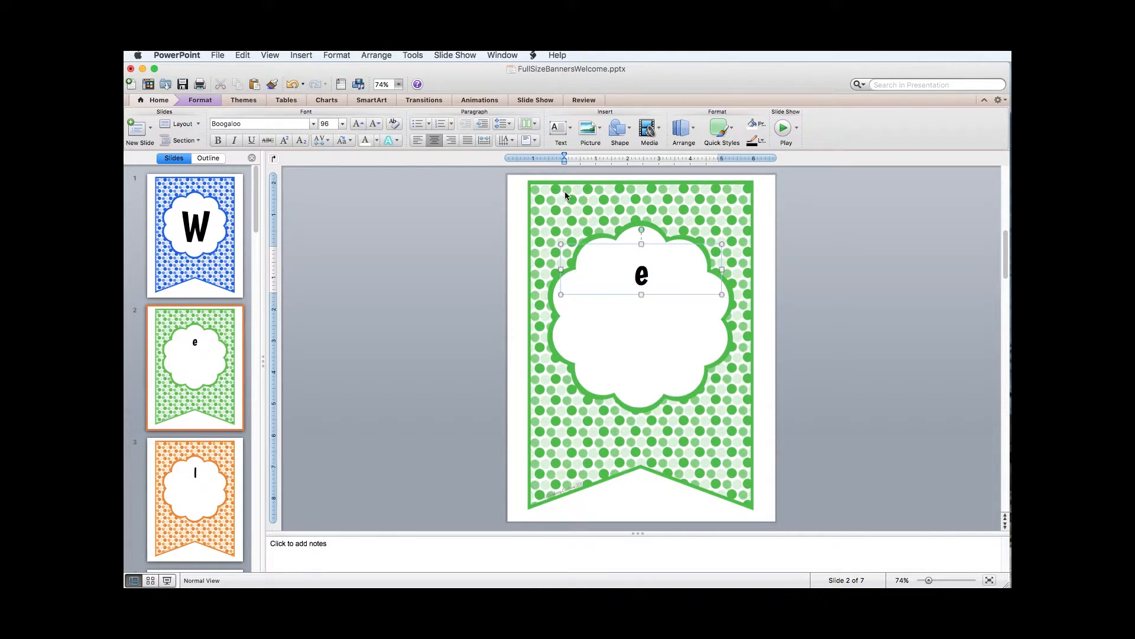
{"action": "left_click", "coordinate": [620, 243]}
{"action": "left_click", "coordinate": [357, 126]}
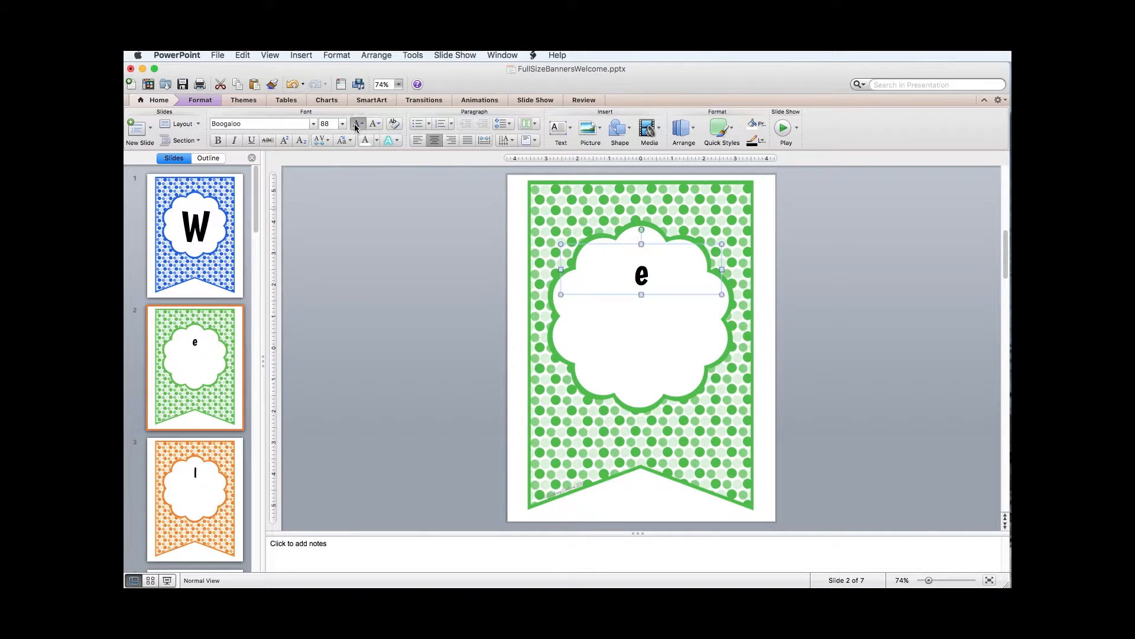
{"action": "left_click", "coordinate": [357, 125]}
{"action": "left_click", "coordinate": [357, 125]}
{"action": "left_click", "coordinate": [357, 125]}
{"action": "left_click", "coordinate": [357, 125]}
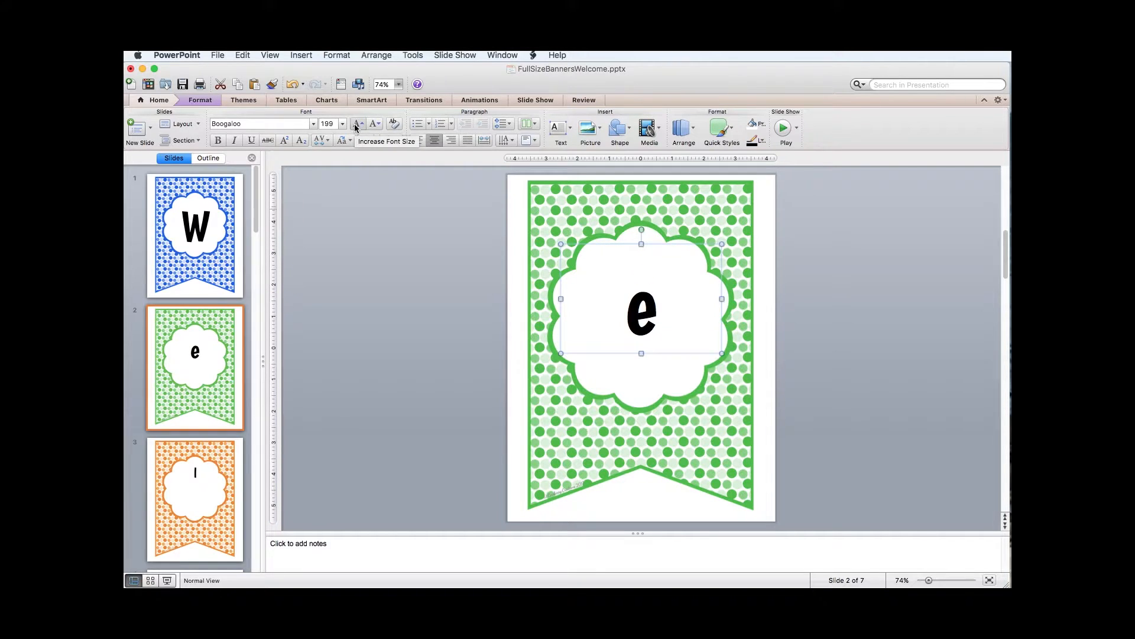
{"action": "left_click", "coordinate": [357, 125]}
{"action": "left_click", "coordinate": [357, 126]}
{"action": "left_click", "coordinate": [357, 125]}
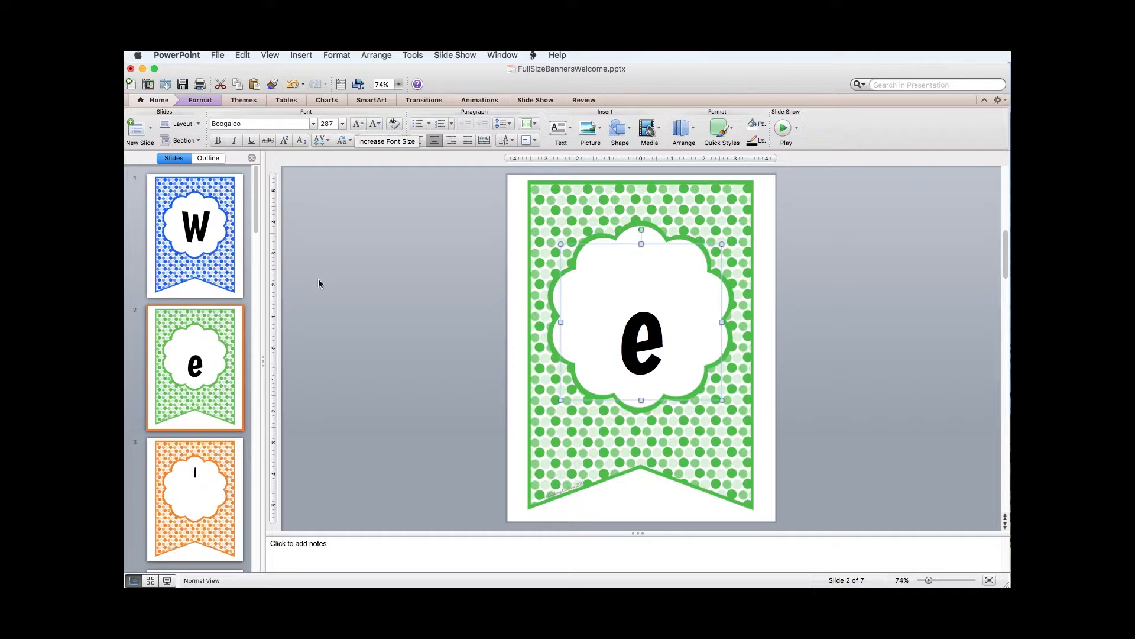
{"action": "left_click_drag", "start_coordinate": [672, 240], "coordinate": [673, 241]}
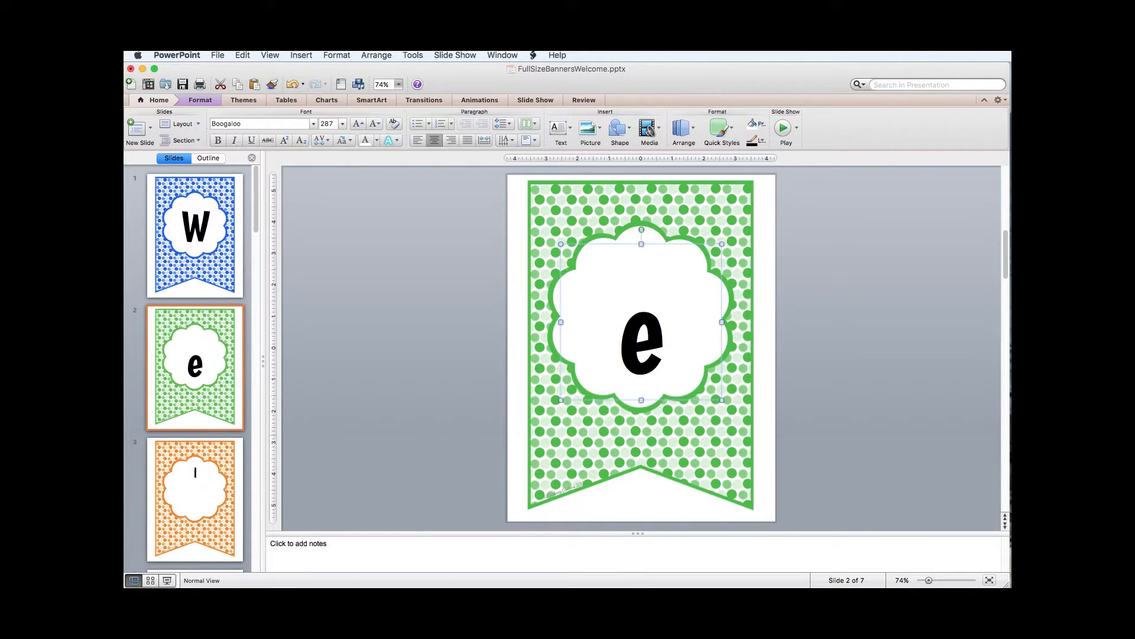
Set the font size of the letter l on the orange banner on slide 3 to 287 points.
{"action": "left_click", "coordinate": [170, 511]}
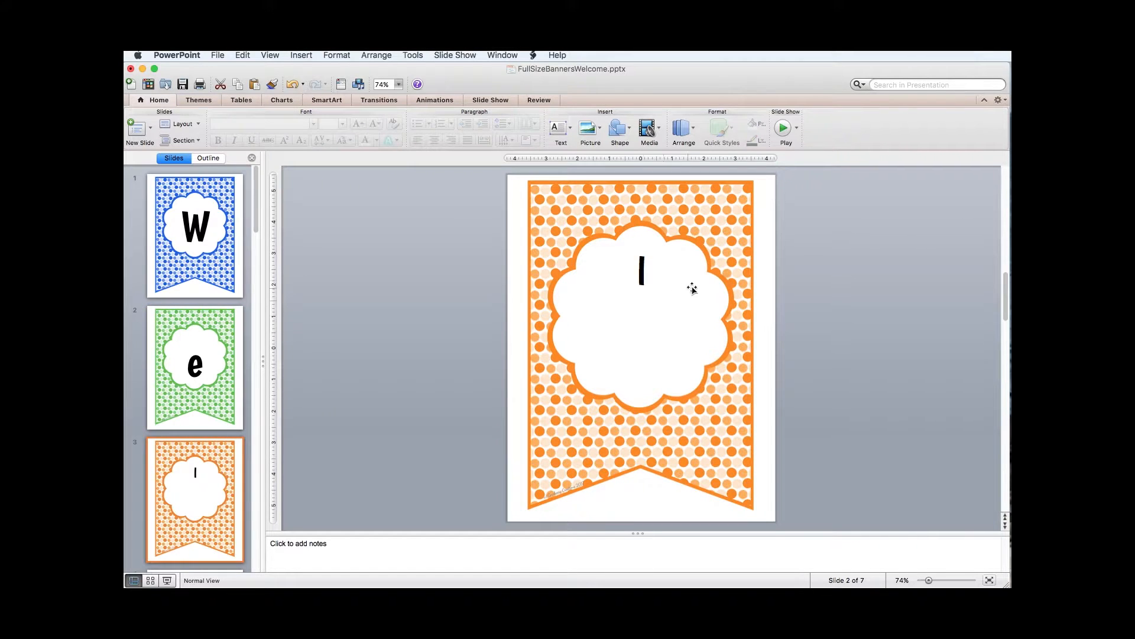
{"action": "left_click", "coordinate": [643, 272]}
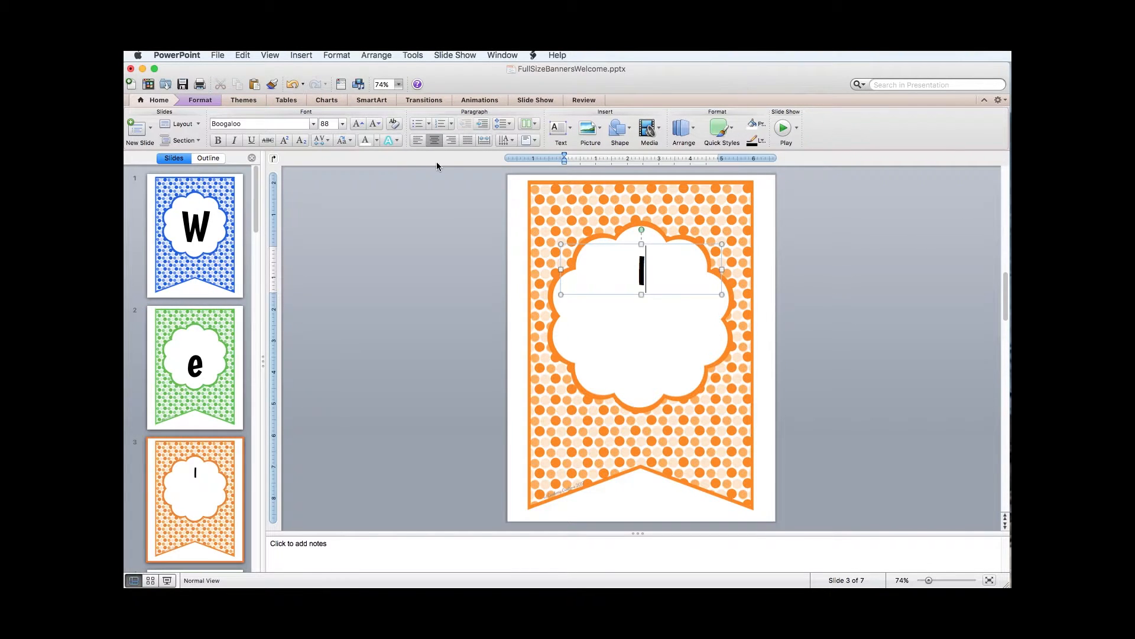
{"action": "left_click", "coordinate": [618, 242]}
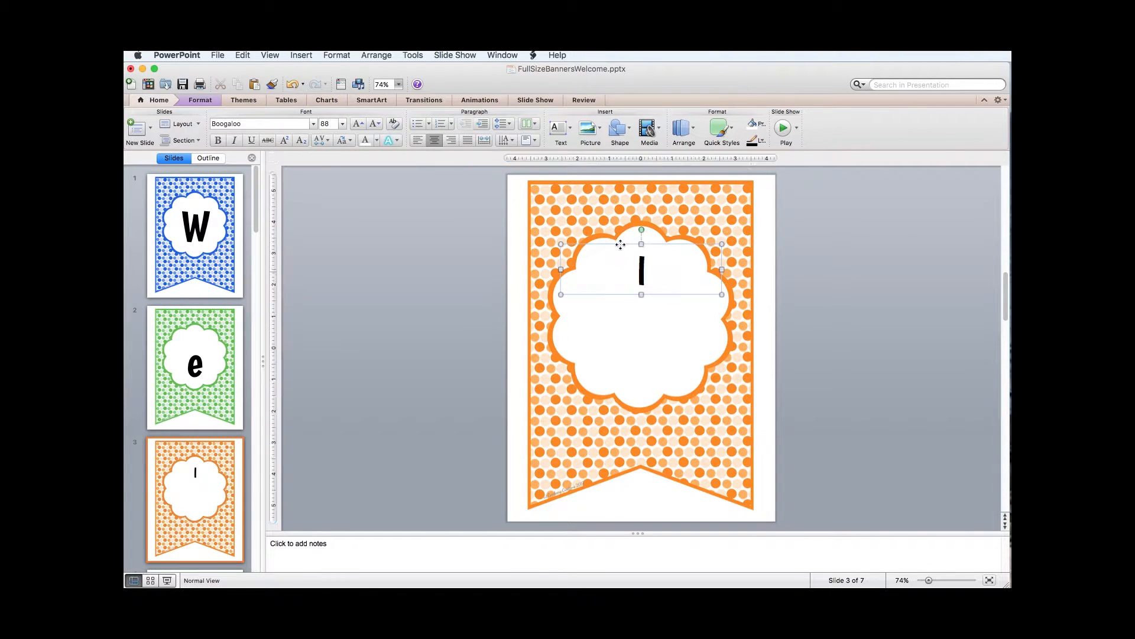
{"action": "left_click", "coordinate": [329, 125]}
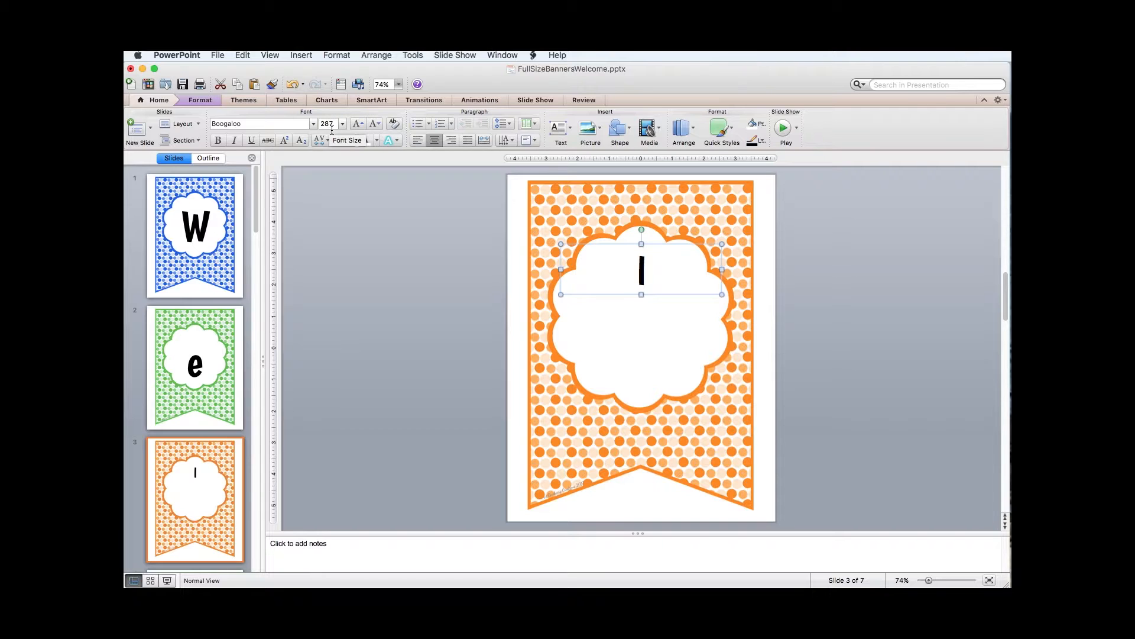
{"action": "key", "text": "Return"}
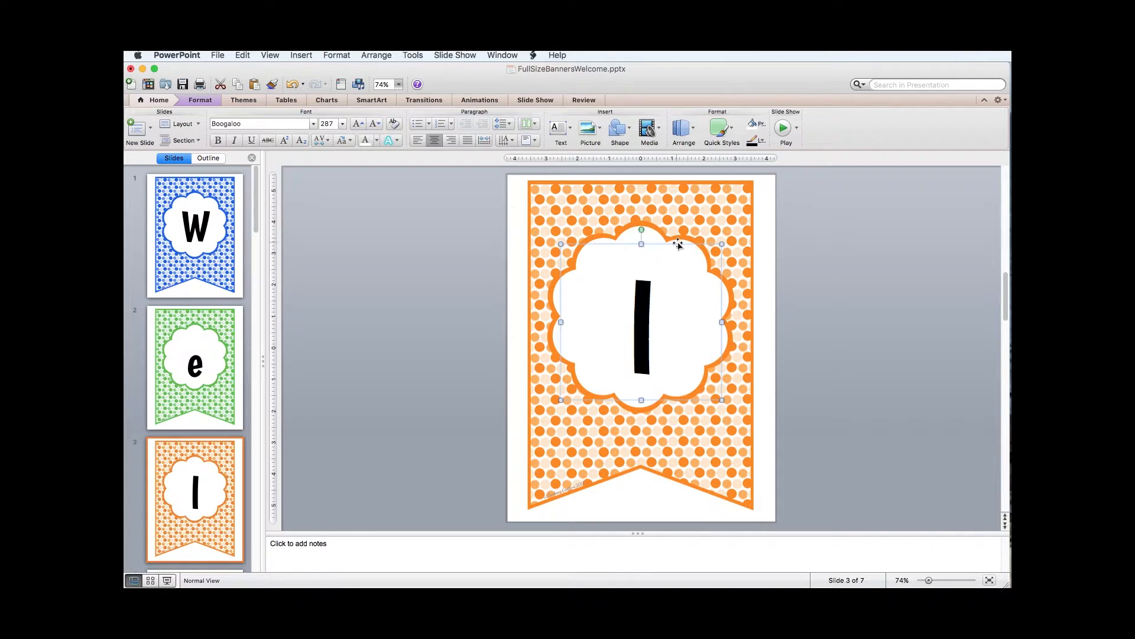
Set the font size of the letter c on the pink banner on slide 4 to 287 points.
{"action": "scroll", "coordinate": [201, 370], "scroll_direction": "down", "scroll_amount": 4}
{"action": "left_click", "coordinate": [201, 369]}
{"action": "left_click", "coordinate": [652, 244]}
{"action": "left_click", "coordinate": [330, 123]}
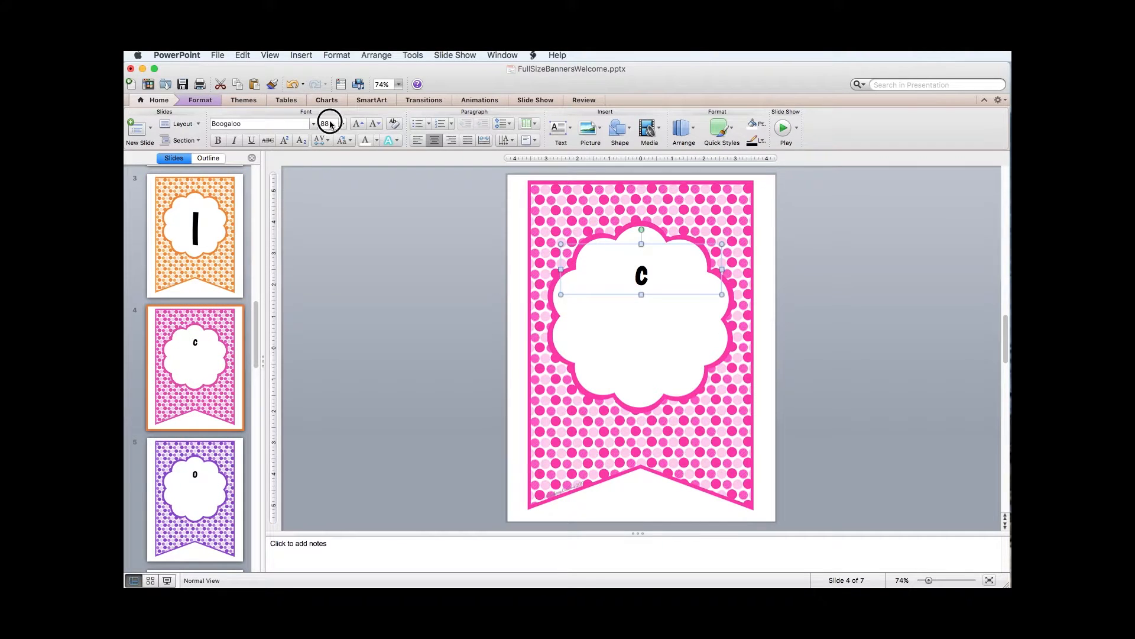
{"action": "type", "text": "287"}
{"action": "key", "text": "Return"}
{"action": "left_click_drag", "start_coordinate": [672, 243], "coordinate": [671, 244]}
Set the font size of the letter o on the purple banner on slide 5 to 287 points.
{"action": "left_click", "coordinate": [204, 503]}
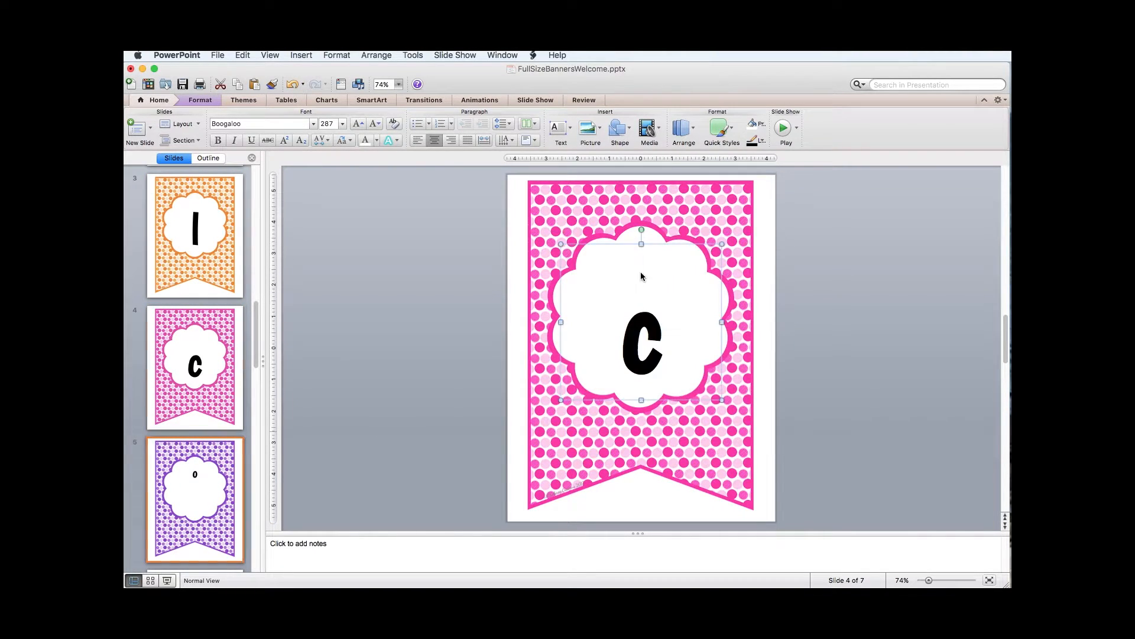
{"action": "double_click", "coordinate": [635, 274]}
{"action": "left_click", "coordinate": [331, 124]}
{"action": "type", "text": "287"}
{"action": "key", "text": "Return"}
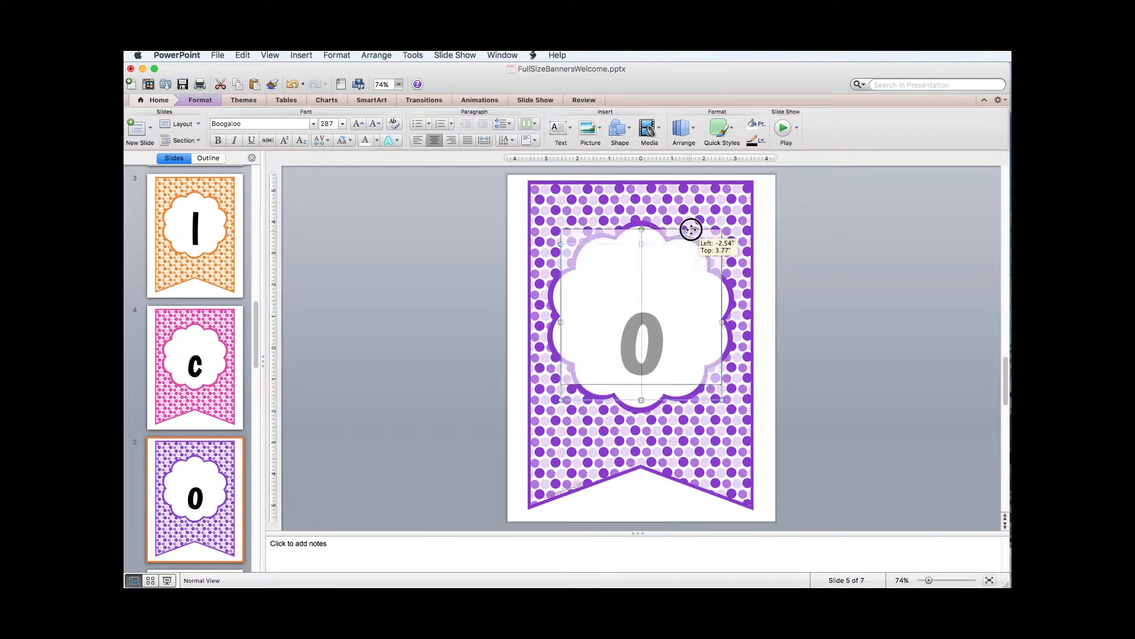
{"action": "scroll", "coordinate": [193, 417], "scroll_direction": "down", "scroll_amount": 4}
{"action": "scroll", "coordinate": [194, 418], "scroll_direction": "up", "scroll_amount": 3}
{"action": "left_click", "coordinate": [662, 321]}
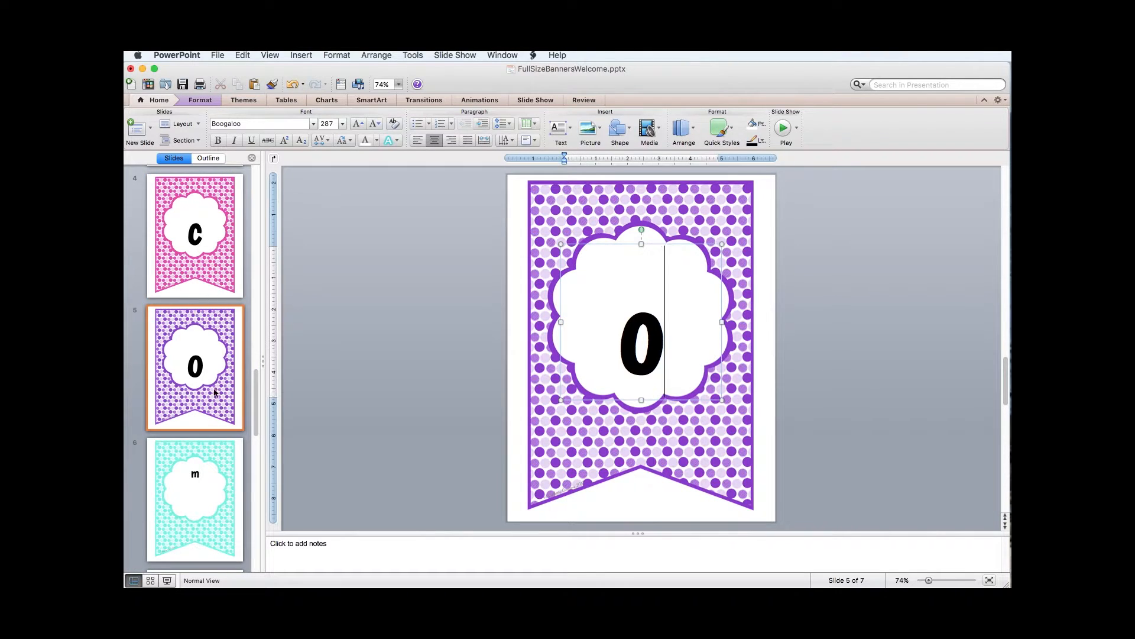
Set the font size of the letter m on the turquoise banner on slide 6 to 287 points.
{"action": "left_click", "coordinate": [207, 480]}
{"action": "left_click", "coordinate": [649, 273]}
{"action": "left_click", "coordinate": [633, 243]}
{"action": "left_click", "coordinate": [332, 124]}
{"action": "type", "text": "287"}
{"action": "key", "text": "Return"}
Set the font size of the letter e on the yellow banner on slide 7 to 287 points.
{"action": "scroll", "coordinate": [195, 473], "scroll_direction": "down", "scroll_amount": 3}
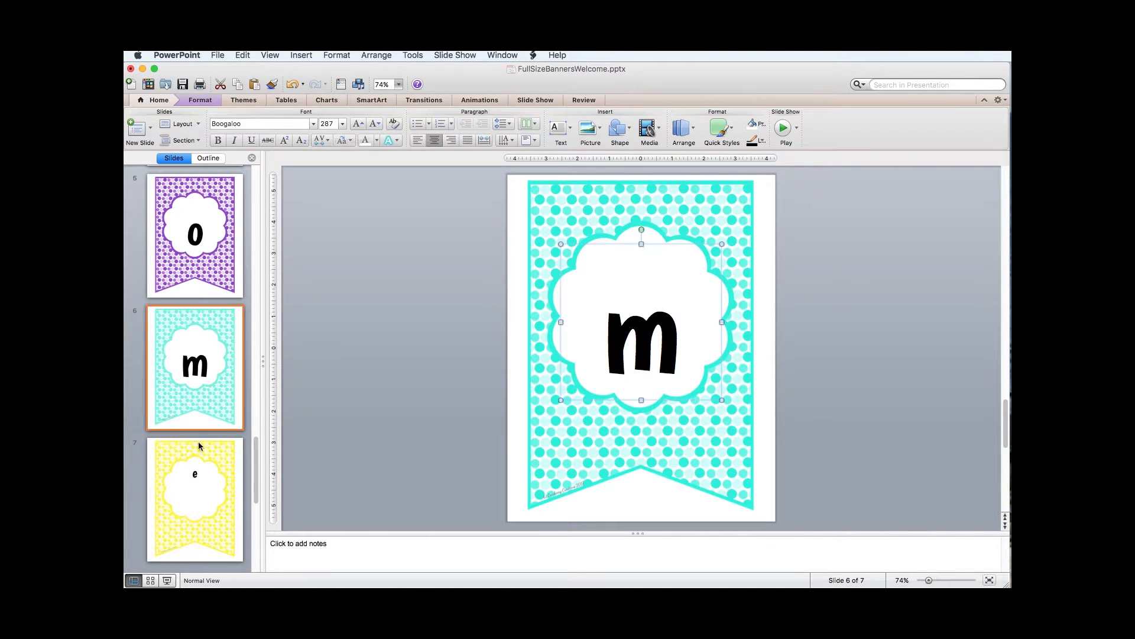
{"action": "left_click", "coordinate": [195, 485]}
{"action": "left_click", "coordinate": [650, 244]}
{"action": "left_click", "coordinate": [331, 124]}
{"action": "type", "text": "287"}
{"action": "key", "text": "Return"}
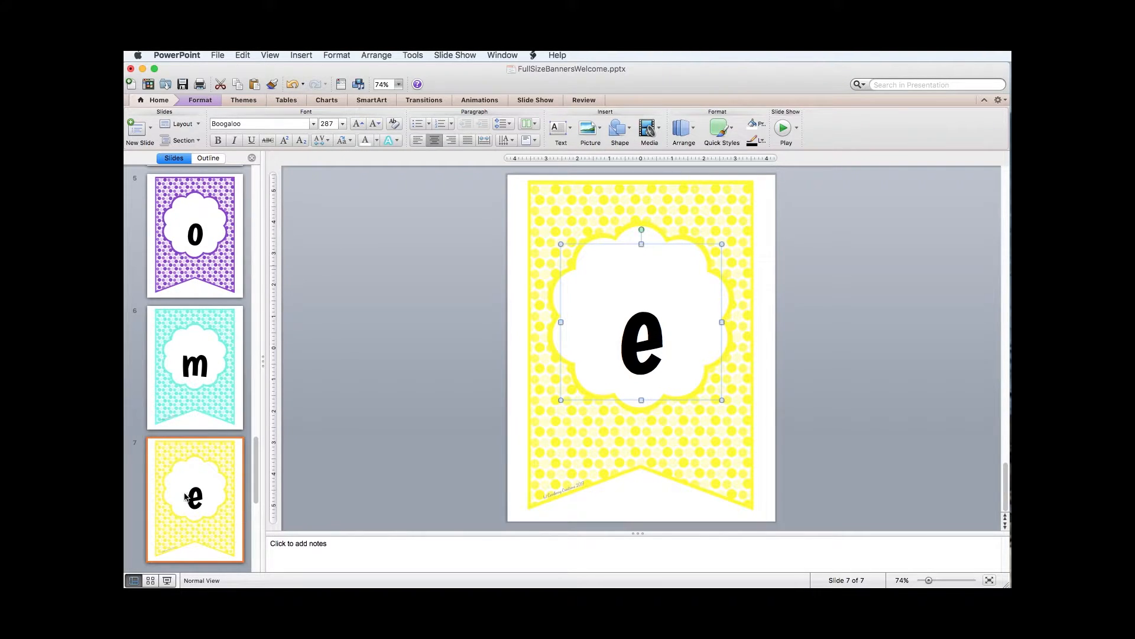
Change the letter e on the green banner on slide 2 to uppercase.
{"action": "scroll", "coordinate": [197, 257], "scroll_direction": "up", "scroll_amount": 5}
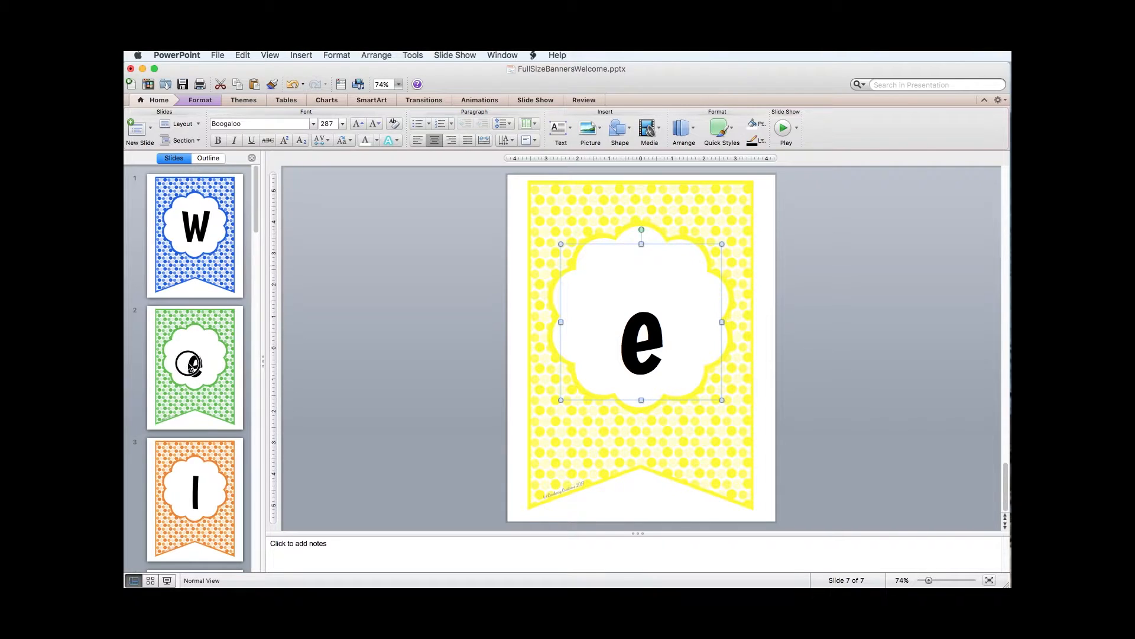
{"action": "left_click", "coordinate": [192, 386]}
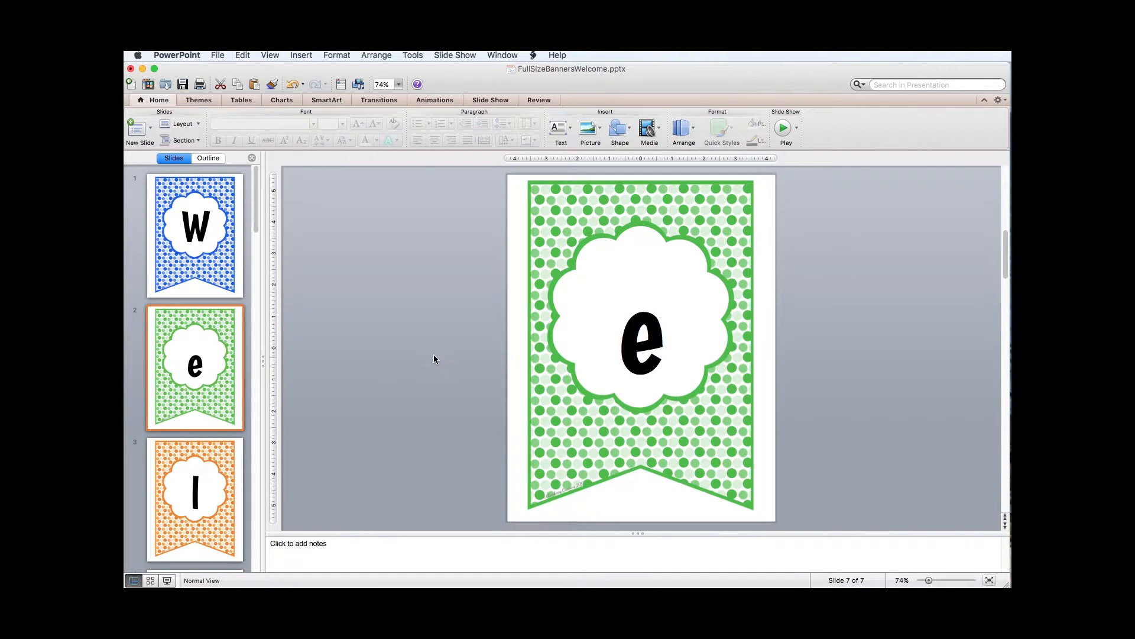
{"action": "left_click", "coordinate": [677, 246]}
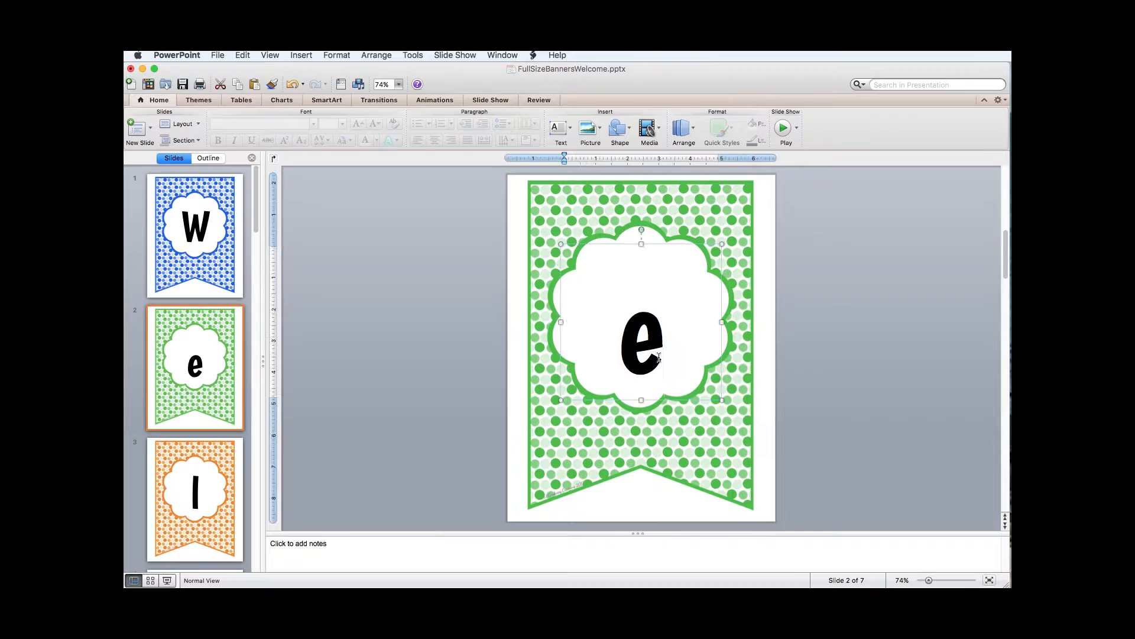
{"action": "left_click", "coordinate": [678, 245]}
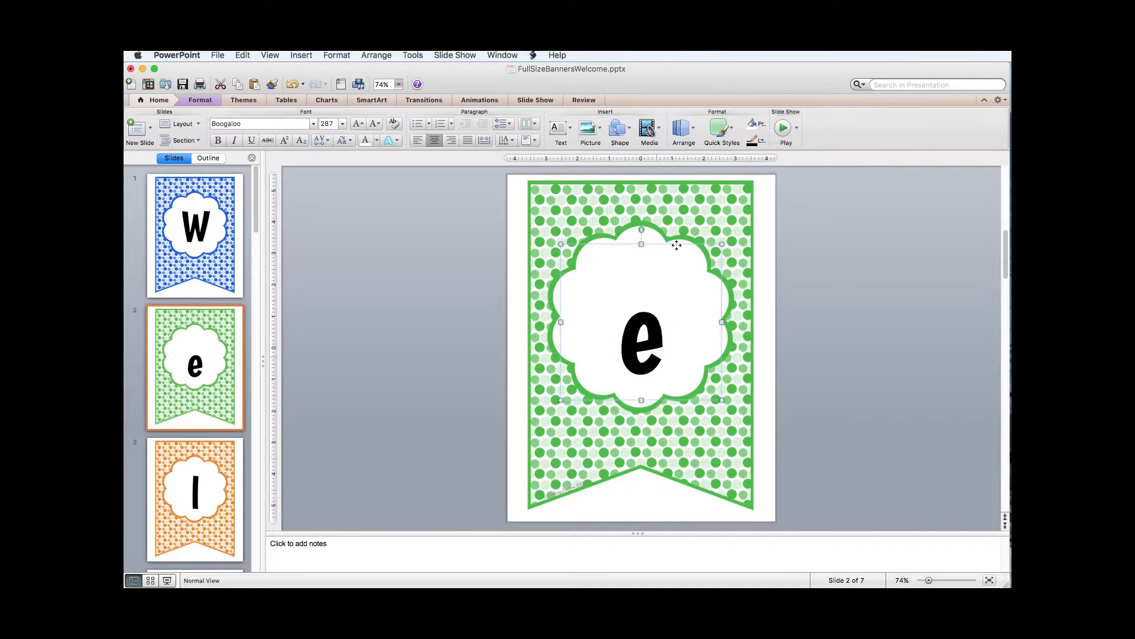
{"action": "left_click", "coordinate": [351, 142]}
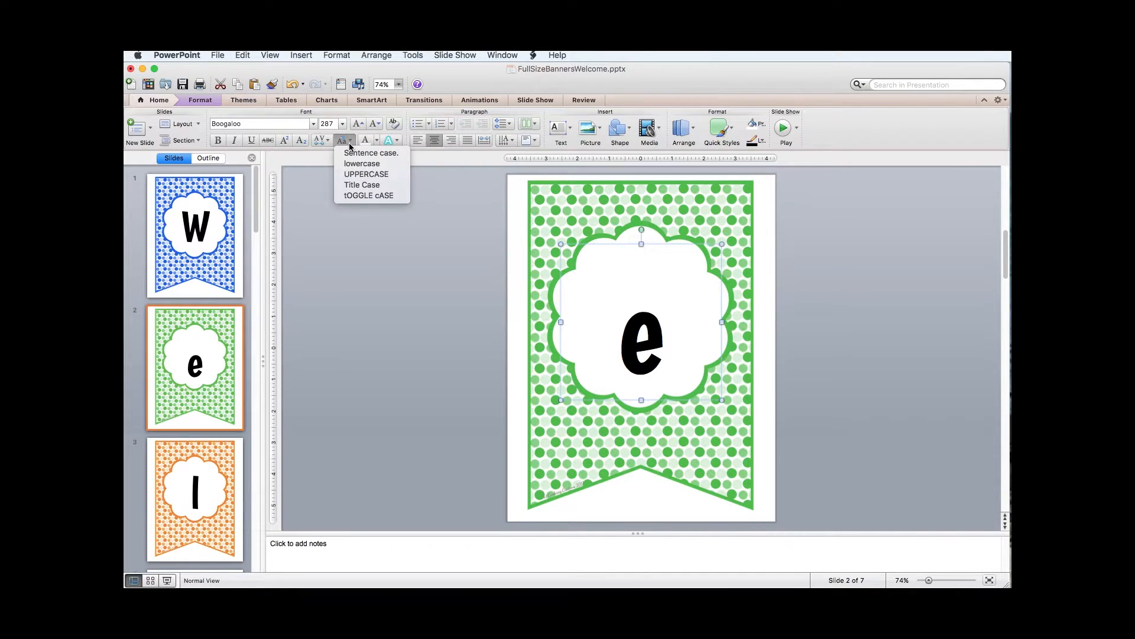
{"action": "left_click", "coordinate": [358, 173]}
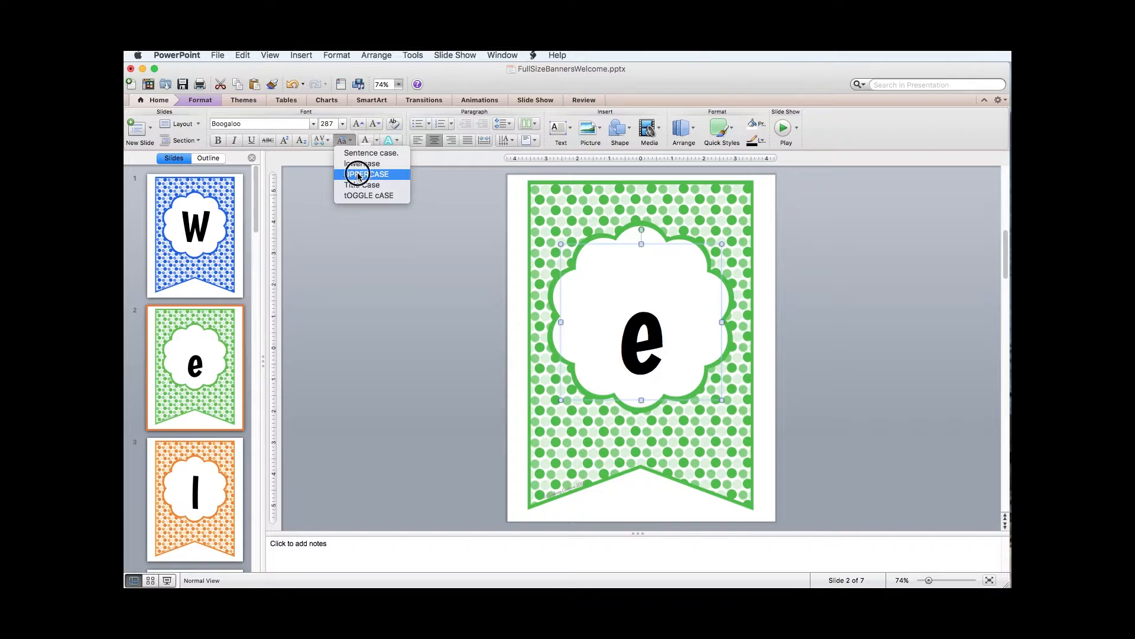
Change the letter l on the orange banner on slide 3 to uppercase.
{"action": "left_click", "coordinate": [194, 501]}
{"action": "left_click", "coordinate": [640, 301]}
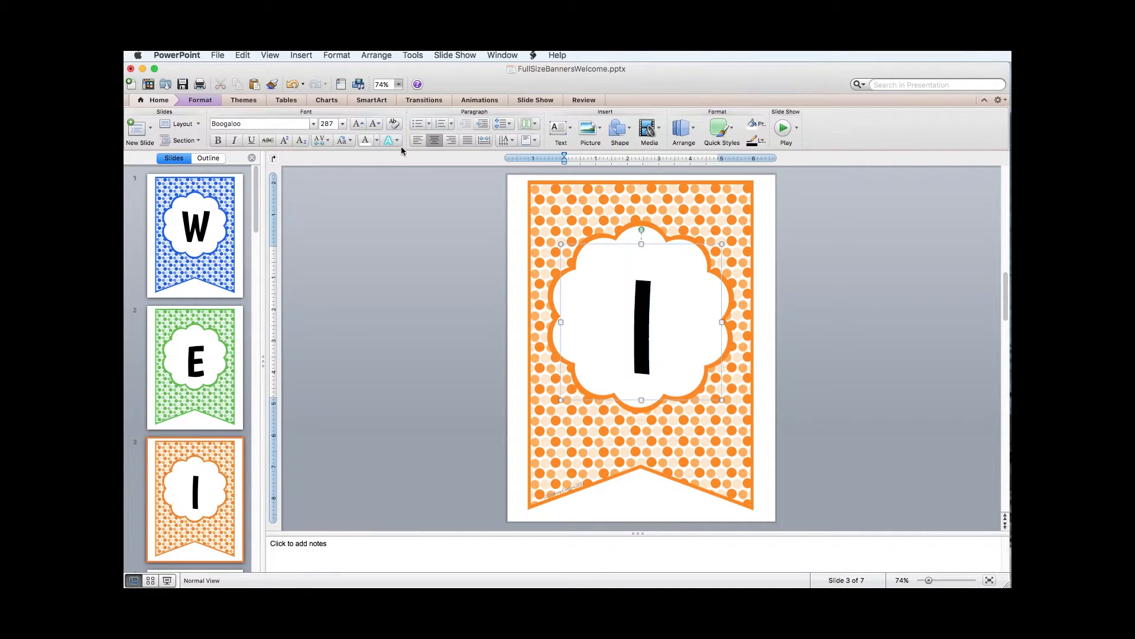
{"action": "left_click", "coordinate": [343, 140]}
{"action": "left_click", "coordinate": [355, 175]}
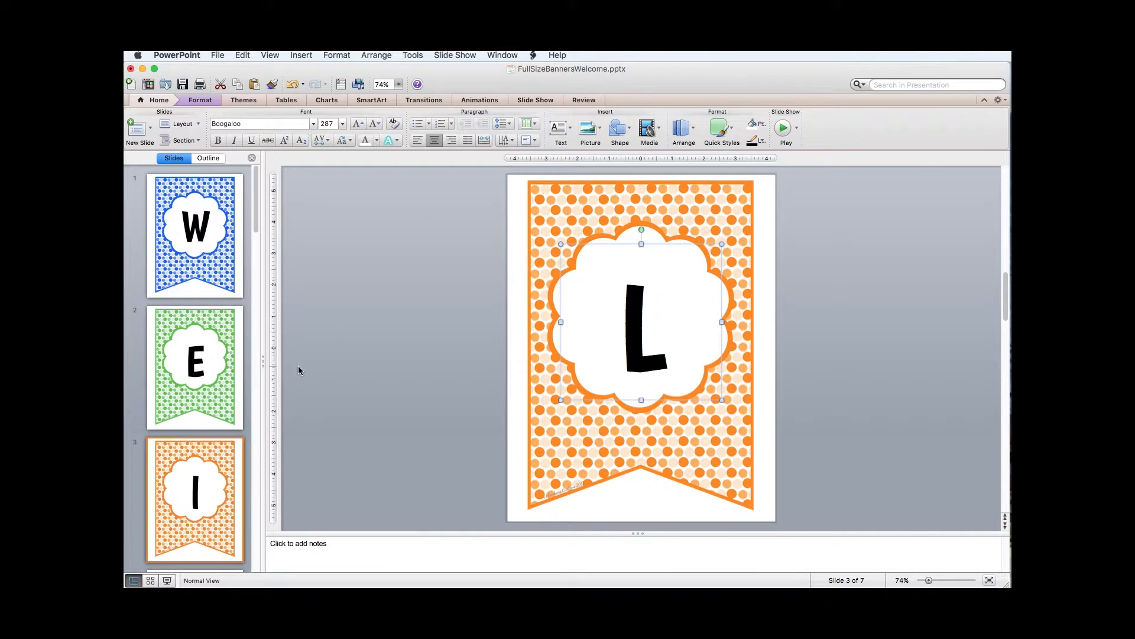
Change the letter c on the pink banner on slide 4 to uppercase.
{"action": "scroll", "coordinate": [222, 489], "scroll_direction": "down", "scroll_amount": 5}
{"action": "left_click", "coordinate": [198, 359]}
{"action": "left_click", "coordinate": [647, 314]}
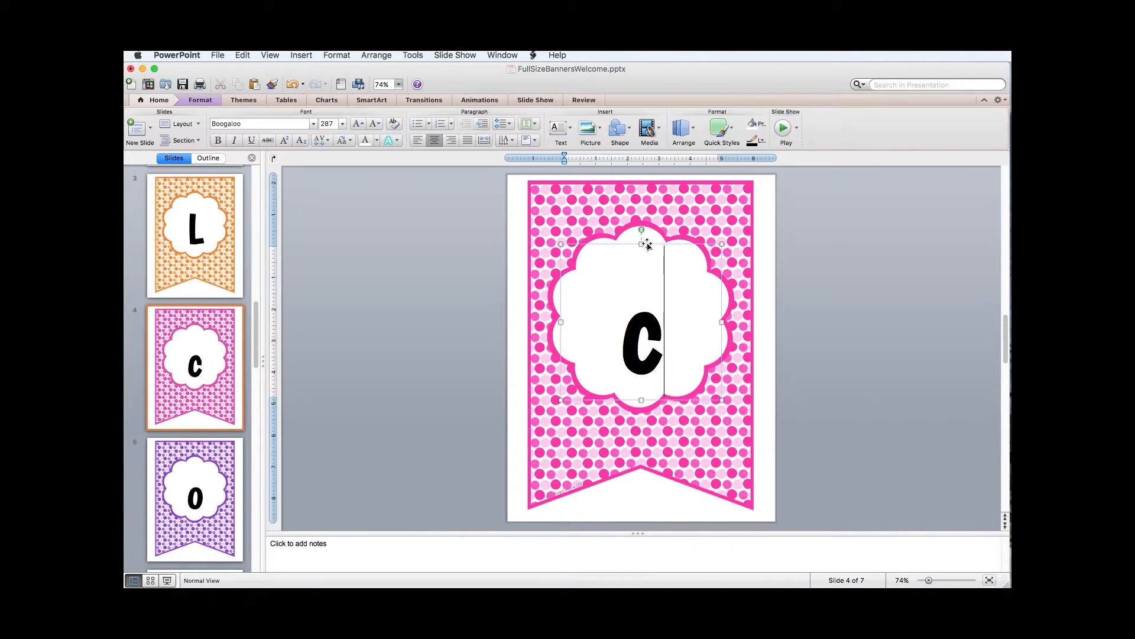
{"action": "left_click", "coordinate": [341, 140]}
{"action": "left_click", "coordinate": [355, 176]}
Change the letter o on the purple banner on slide 5 to uppercase.
{"action": "left_click", "coordinate": [195, 499]}
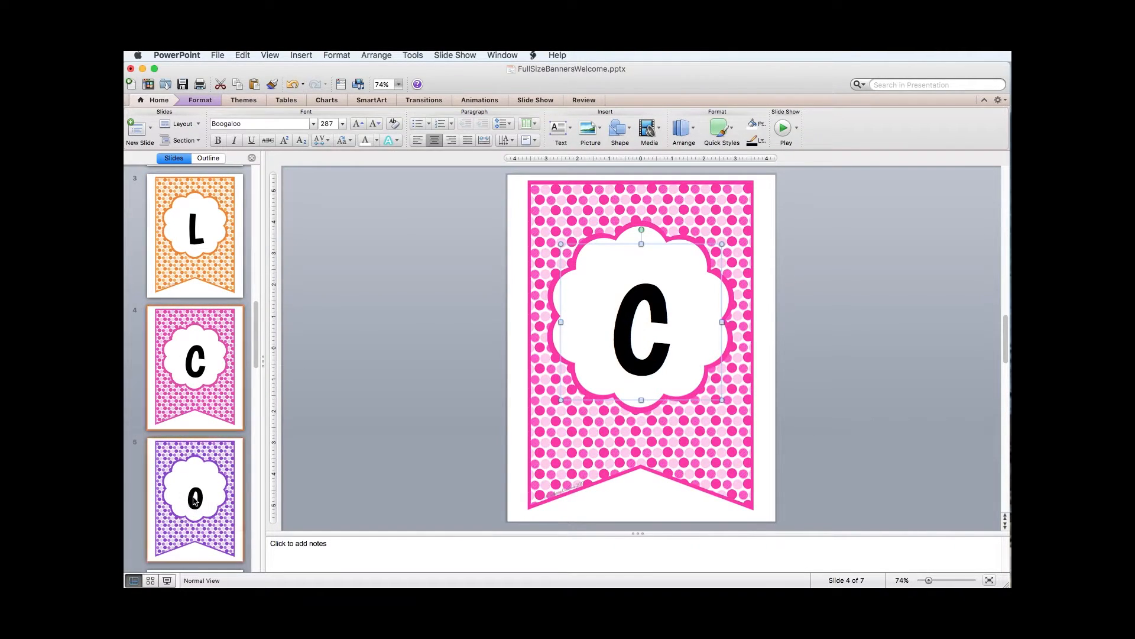
{"action": "left_click", "coordinate": [648, 244]}
{"action": "left_click", "coordinate": [342, 140]}
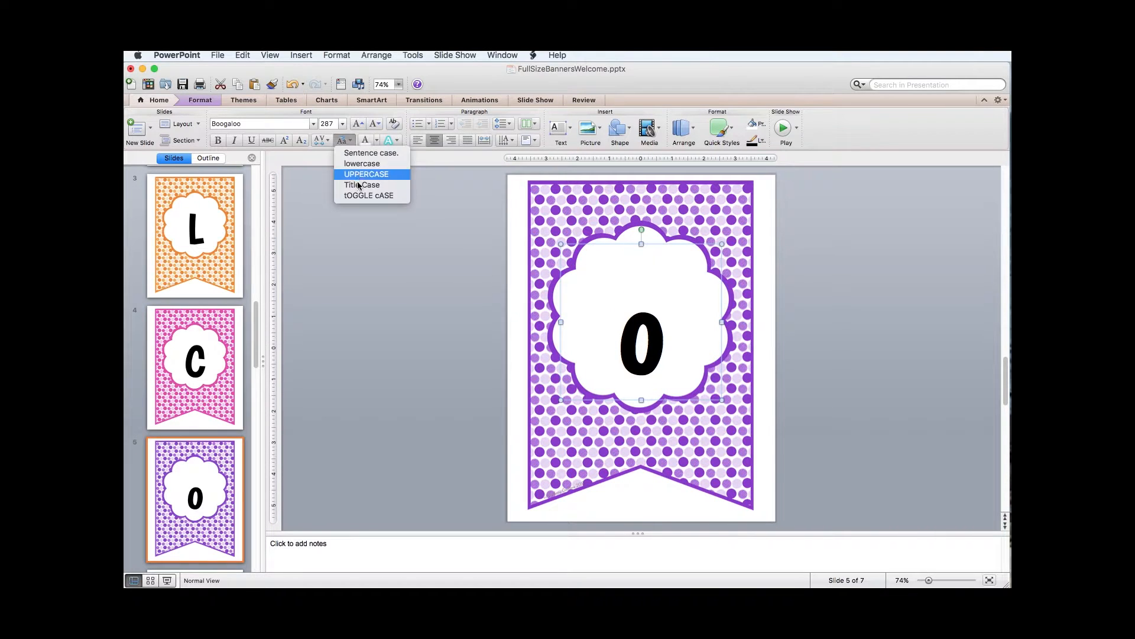
{"action": "left_click", "coordinate": [355, 176]}
Change the letter m on the turquoise banner on slide 6 to uppercase.
{"action": "scroll", "coordinate": [204, 508], "scroll_direction": "down", "scroll_amount": 5}
{"action": "left_click", "coordinate": [203, 395]}
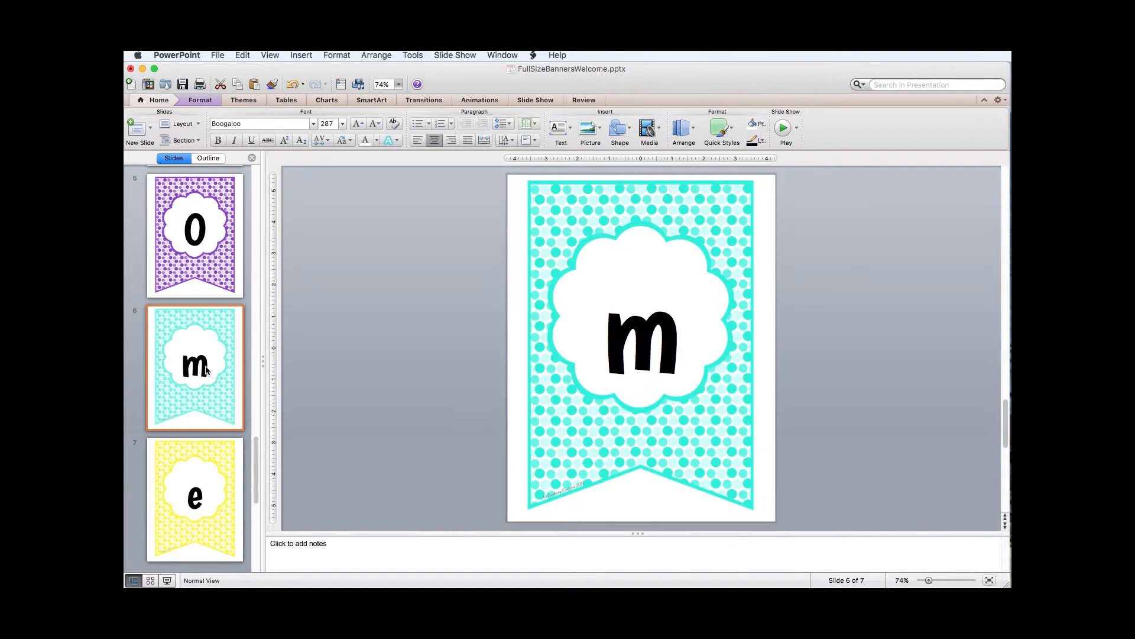
{"action": "left_click", "coordinate": [642, 246]}
{"action": "left_click", "coordinate": [349, 142]}
{"action": "left_click", "coordinate": [366, 174]}
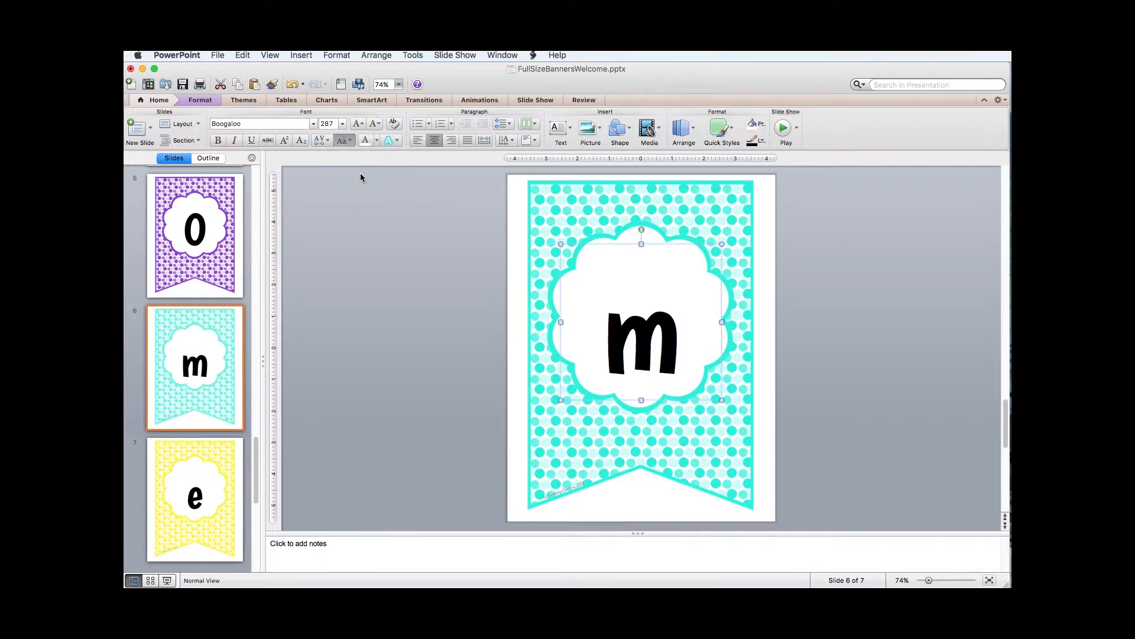
Change the letter e on the yellow banner on slide 7 to uppercase.
{"action": "left_click", "coordinate": [195, 479]}
{"action": "left_click", "coordinate": [629, 334]}
{"action": "left_click", "coordinate": [676, 242]}
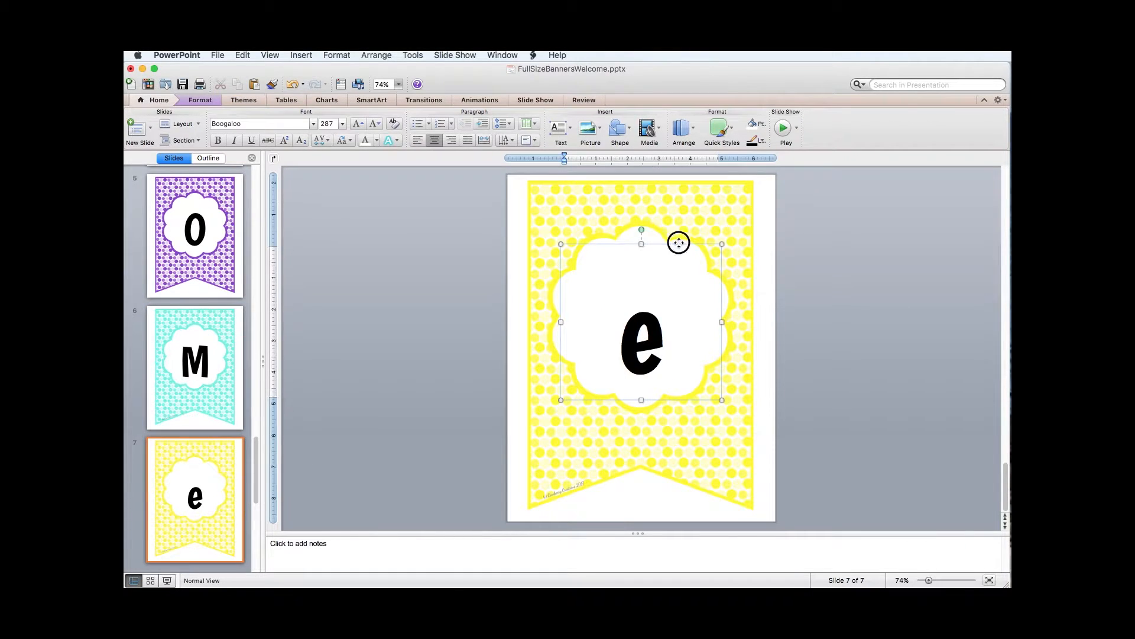
{"action": "left_click", "coordinate": [348, 141]}
{"action": "left_click", "coordinate": [358, 176]}
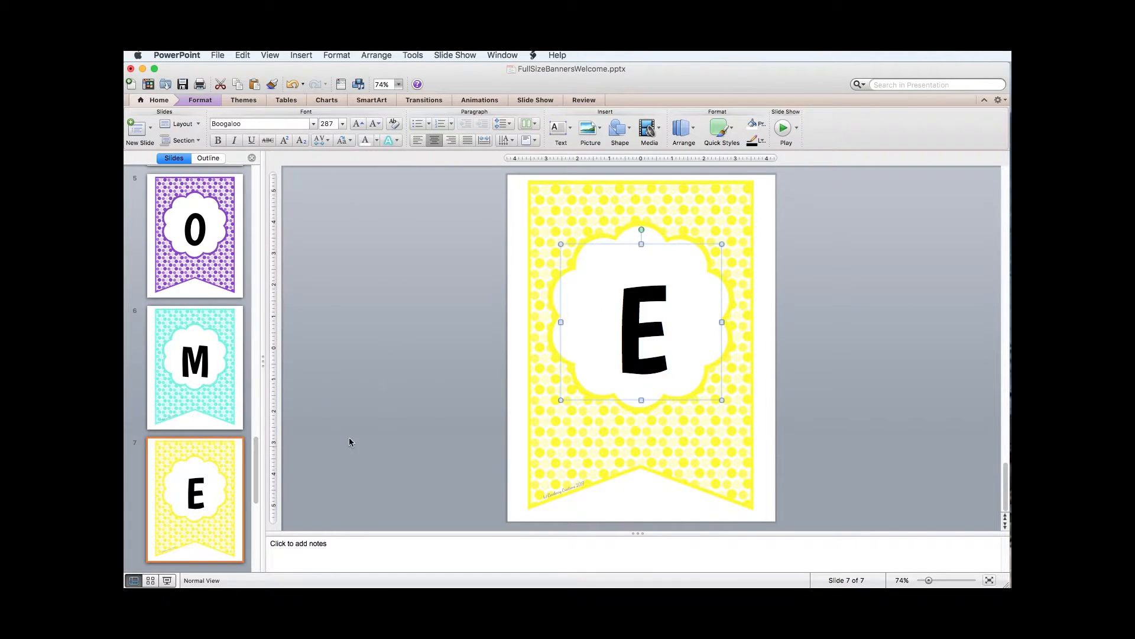
Select the text box of the letter W on slide 1, open the Replace Font dialog and move it clear of the banner.
{"action": "scroll", "coordinate": [343, 421], "scroll_direction": "up", "scroll_amount": 2}
{"action": "scroll", "coordinate": [211, 404], "scroll_direction": "up", "scroll_amount": 10}
{"action": "scroll", "coordinate": [212, 404], "scroll_direction": "down", "scroll_amount": 10}
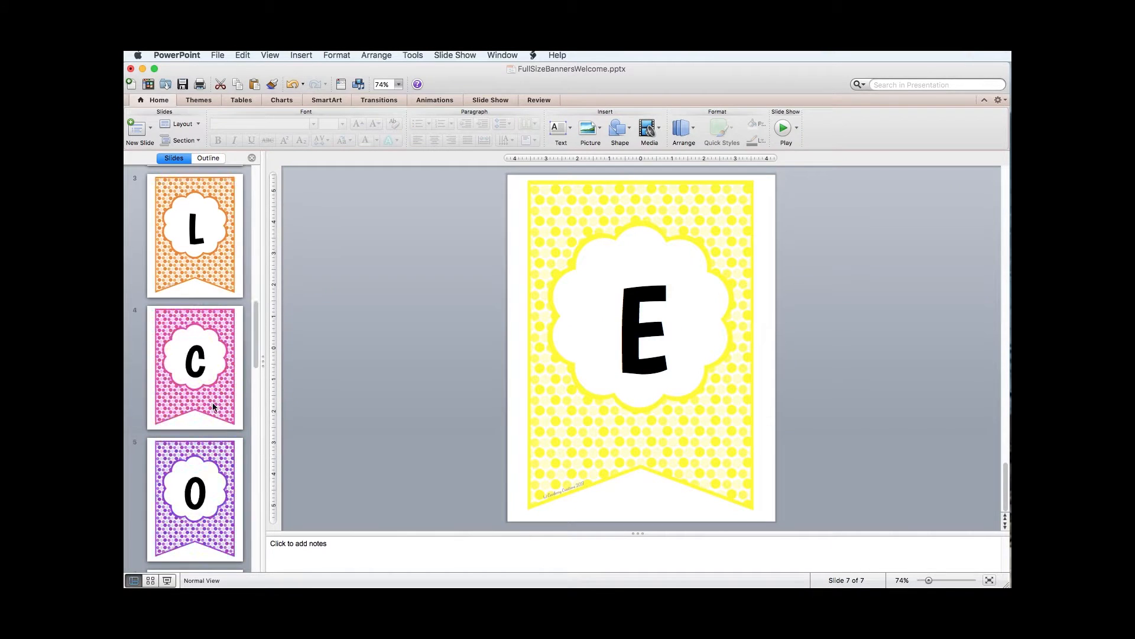
{"action": "scroll", "coordinate": [212, 403], "scroll_direction": "up", "scroll_amount": 10}
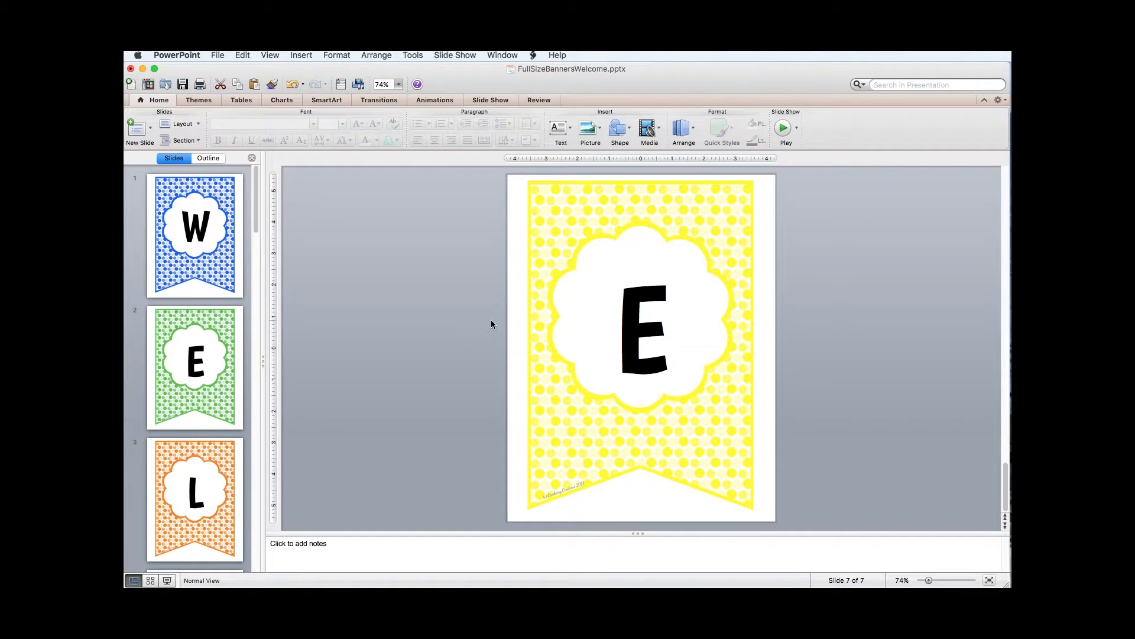
{"action": "left_click", "coordinate": [165, 231]}
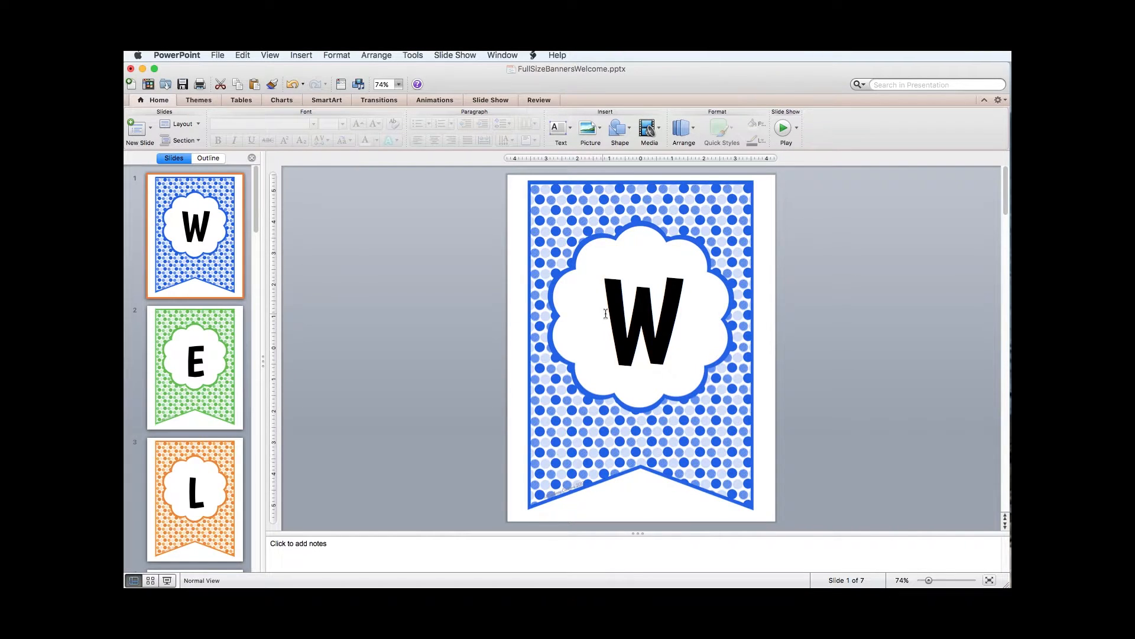
{"action": "left_click", "coordinate": [615, 314]}
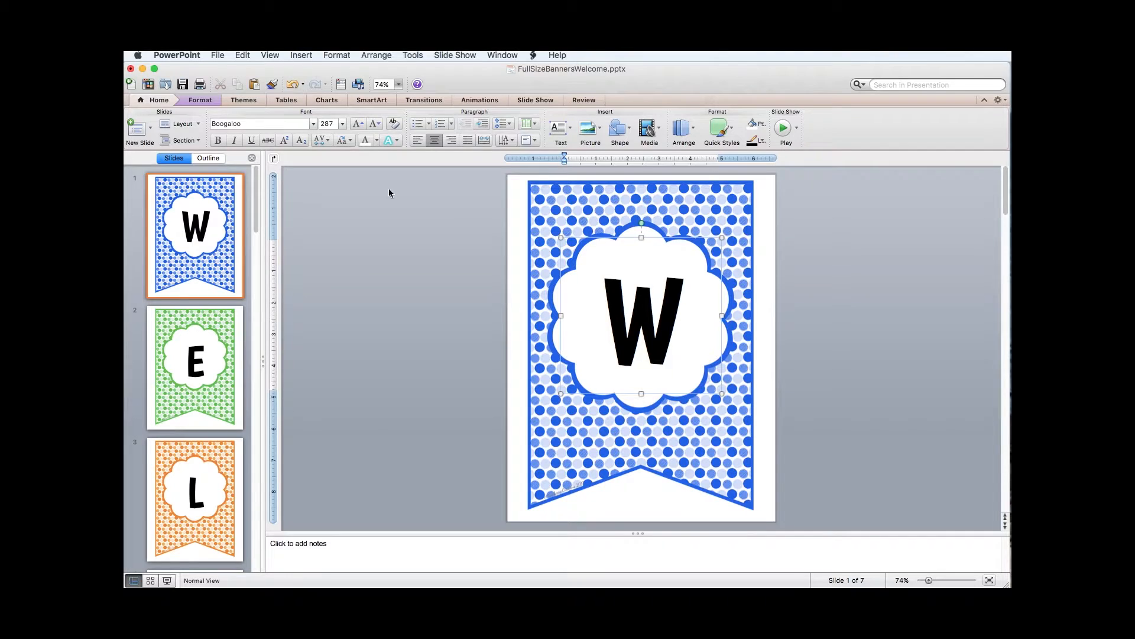
{"action": "left_click", "coordinate": [632, 237]}
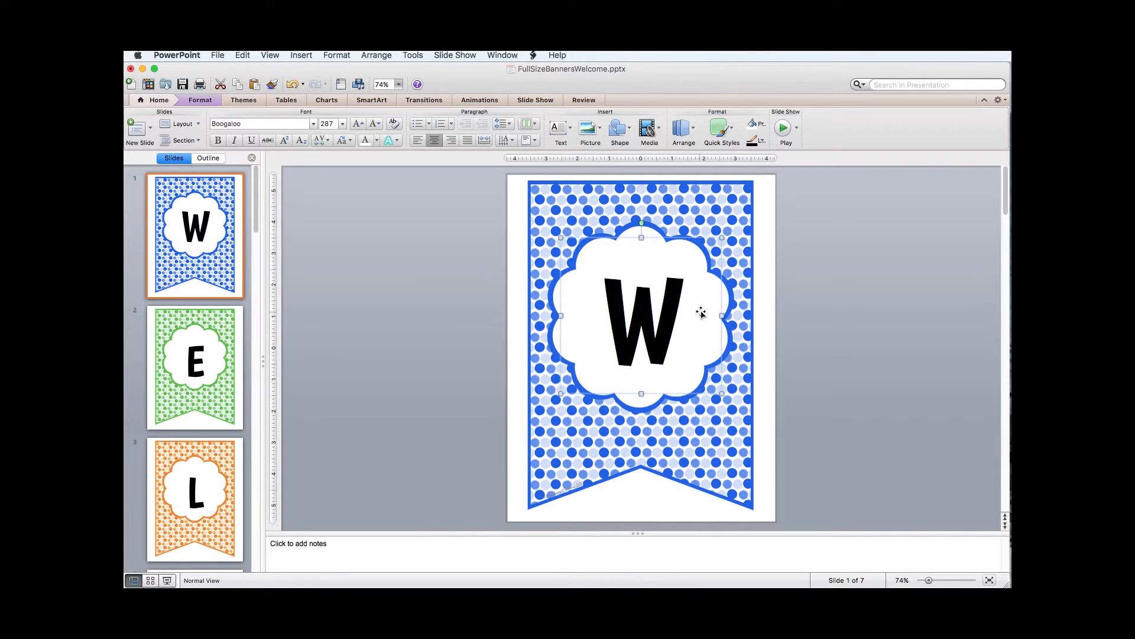
{"action": "left_click", "coordinate": [333, 56]}
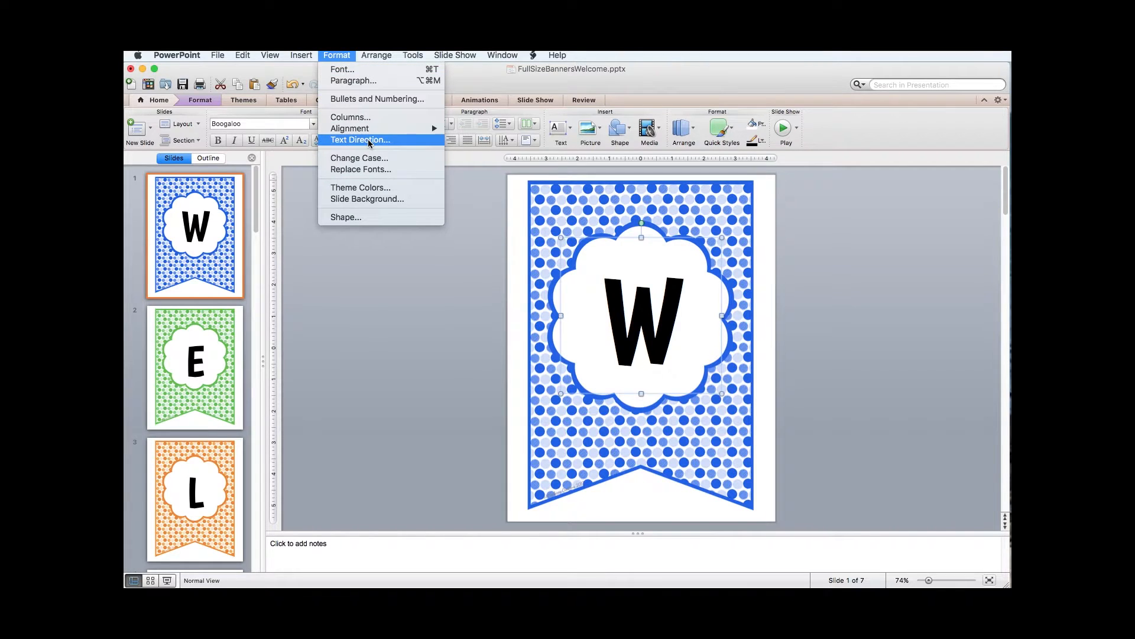
{"action": "left_click", "coordinate": [369, 171]}
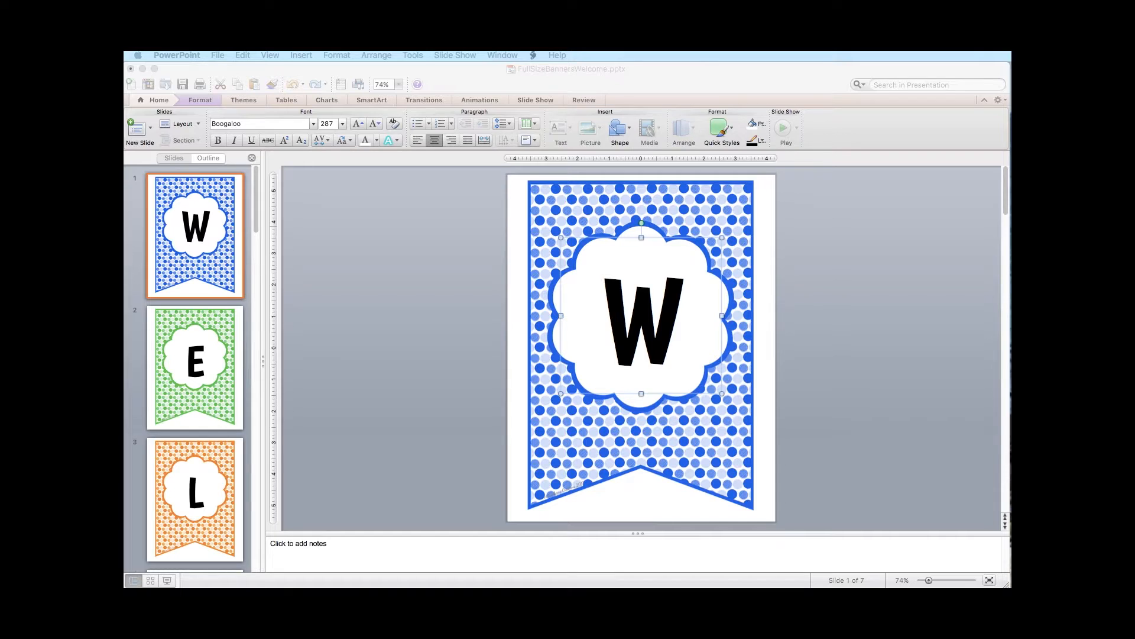
{"action": "left_click_drag", "start_coordinate": [553, 76], "coordinate": [453, 276]}
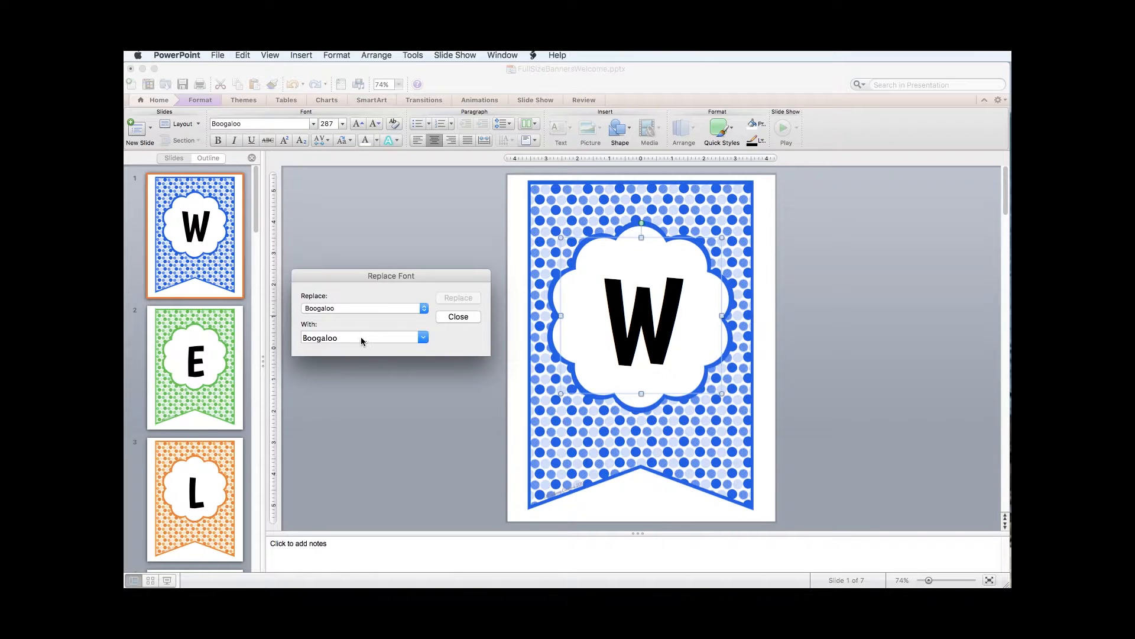
Replace the Boogaloo font with HelloAntsClose throughout the presentation.
{"action": "left_click", "coordinate": [423, 338]}
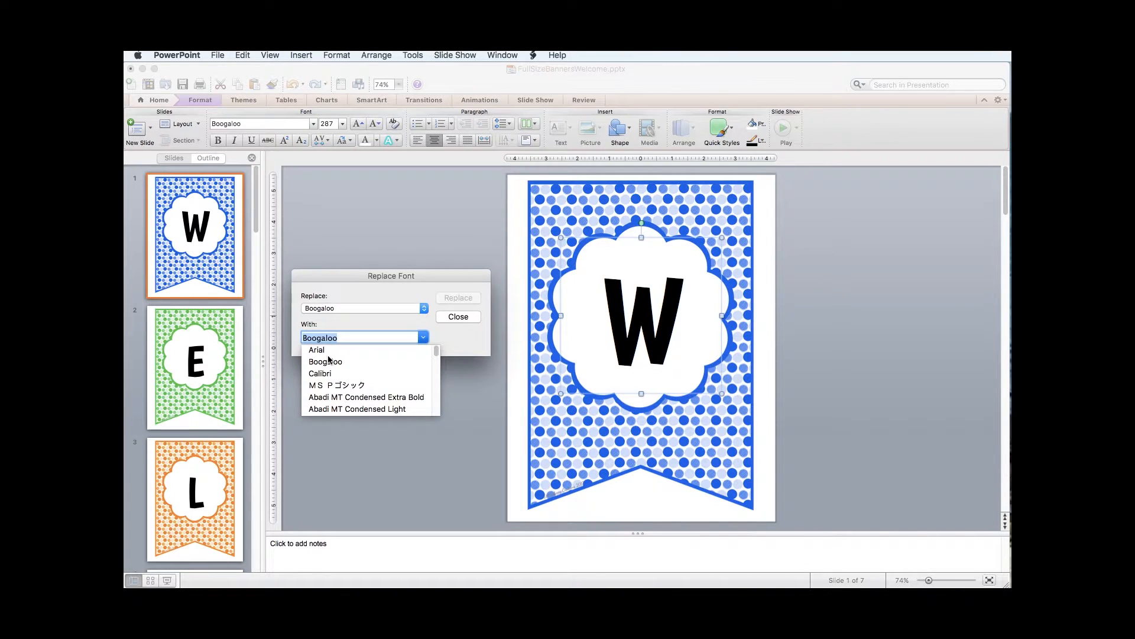
{"action": "mouse_move", "coordinate": [436, 350]}
{"action": "left_mouse_down"}
{"action": "mouse_move", "coordinate": [433, 373]}
{"action": "mouse_move", "coordinate": [429, 335]}
{"action": "mouse_move", "coordinate": [433, 361]}
{"action": "mouse_move", "coordinate": [435, 342]}
{"action": "left_mouse_up"}
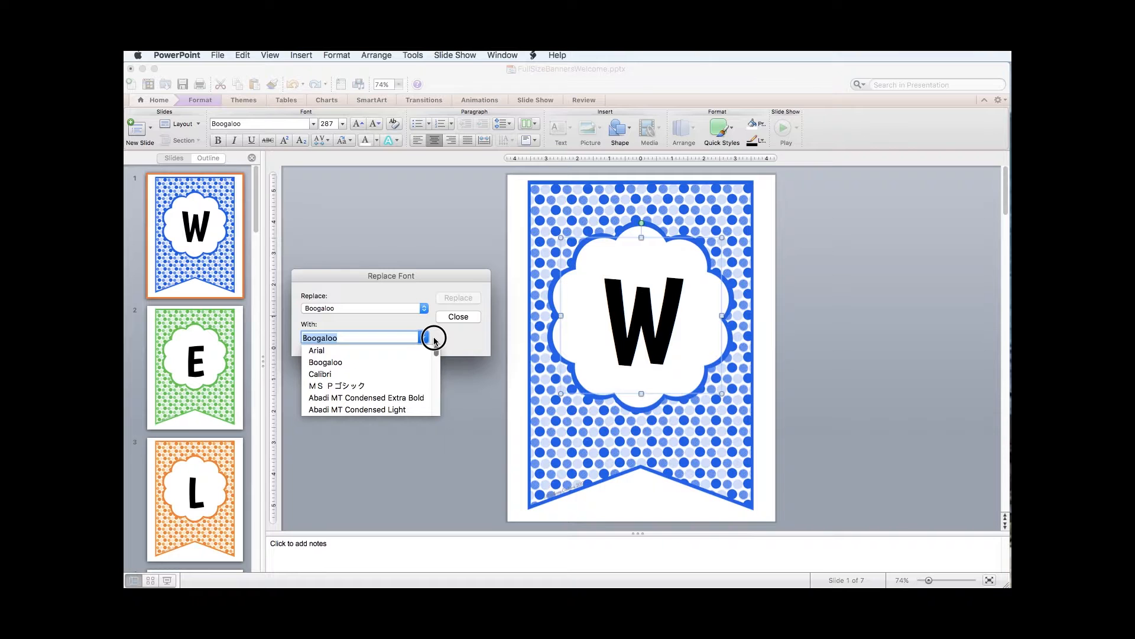
{"action": "left_click_drag", "start_coordinate": [435, 341], "coordinate": [435, 369]}
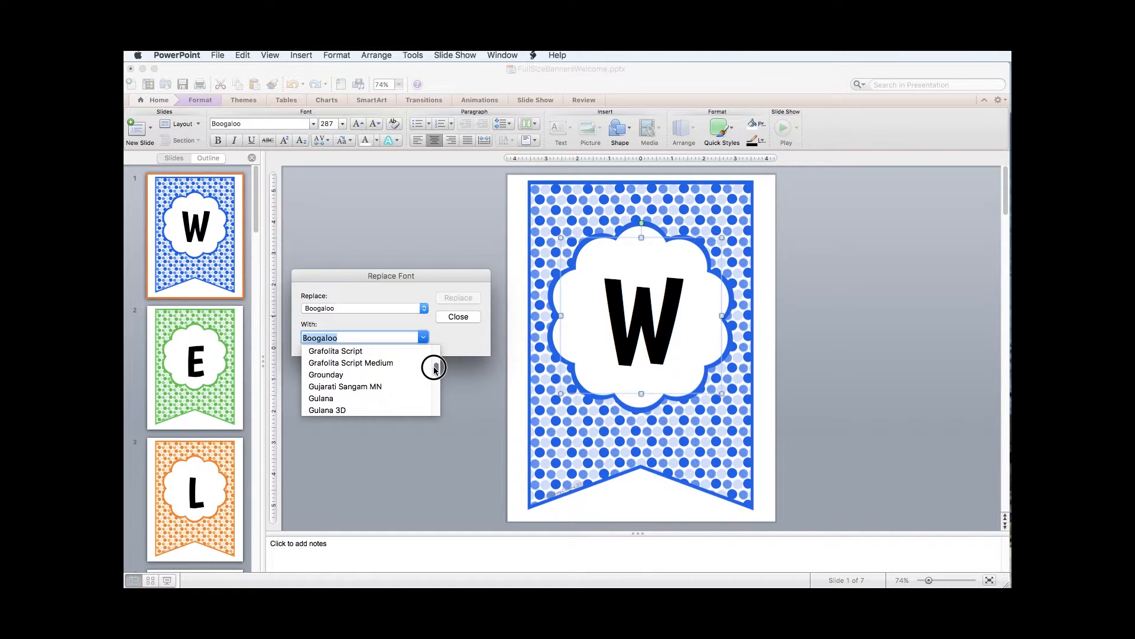
{"action": "left_click_drag", "start_coordinate": [435, 370], "coordinate": [435, 347]}
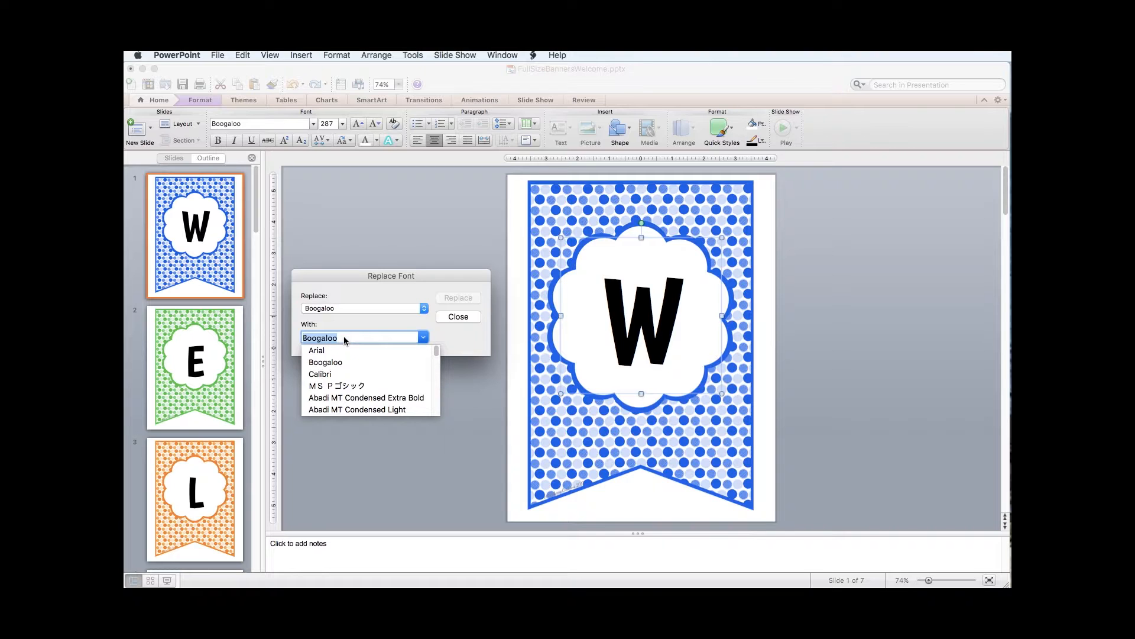
{"action": "type", "text": "He"}
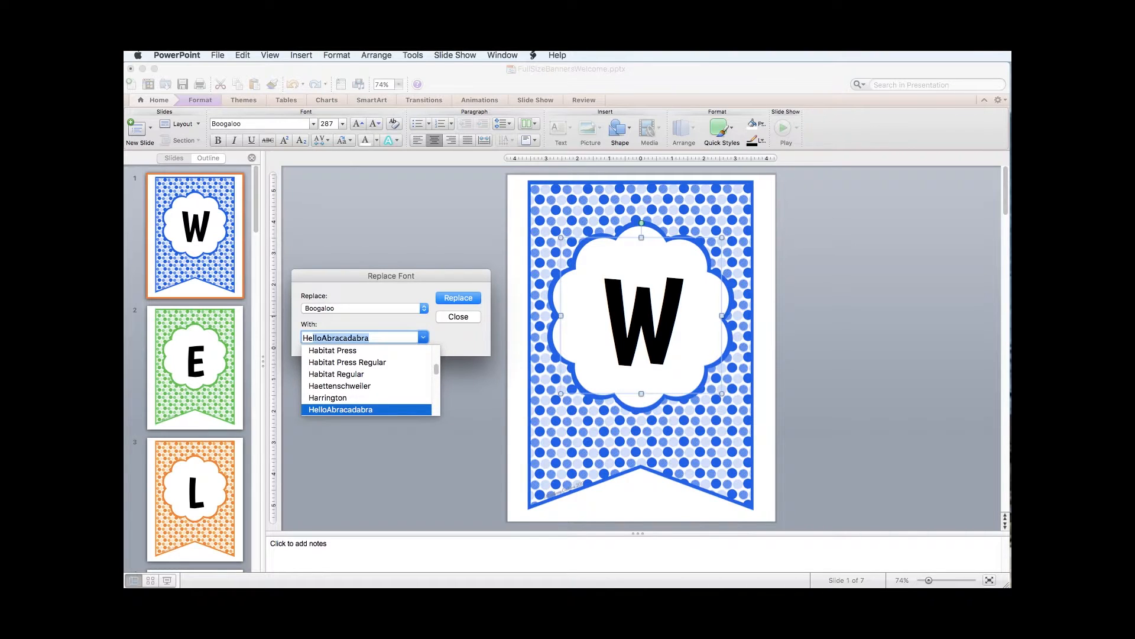
{"action": "type", "text": "lloAn"}
{"action": "left_click", "coordinate": [467, 299]}
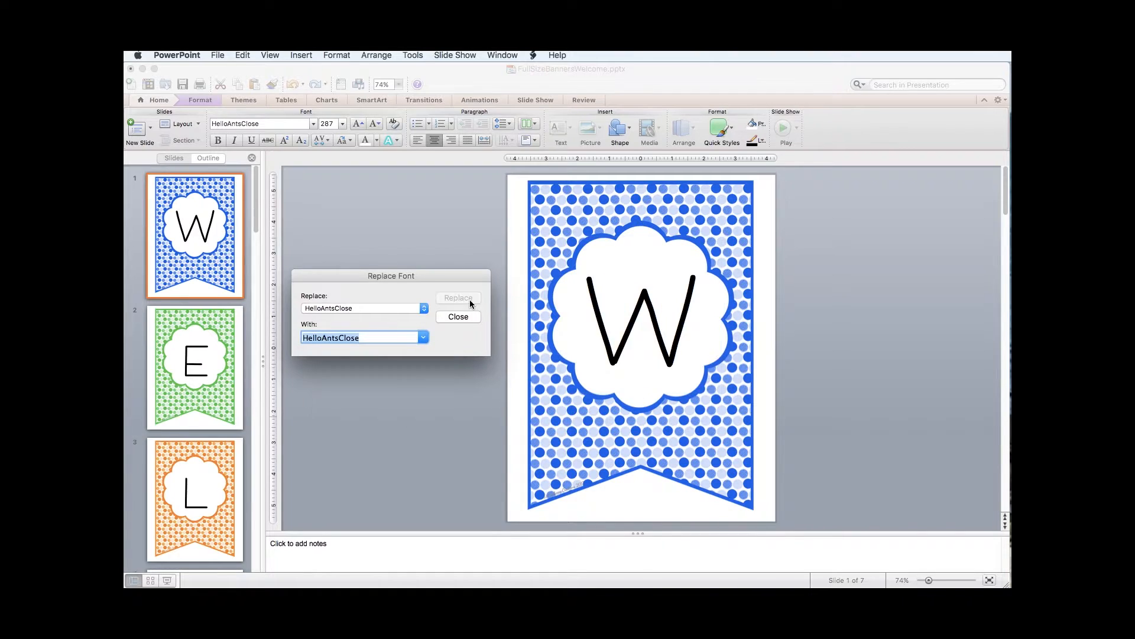
Review the lettering on all seven banner slides after the font replacement and close the Replace Font dialog.
{"action": "scroll", "coordinate": [204, 368], "scroll_direction": "down", "scroll_amount": 10}
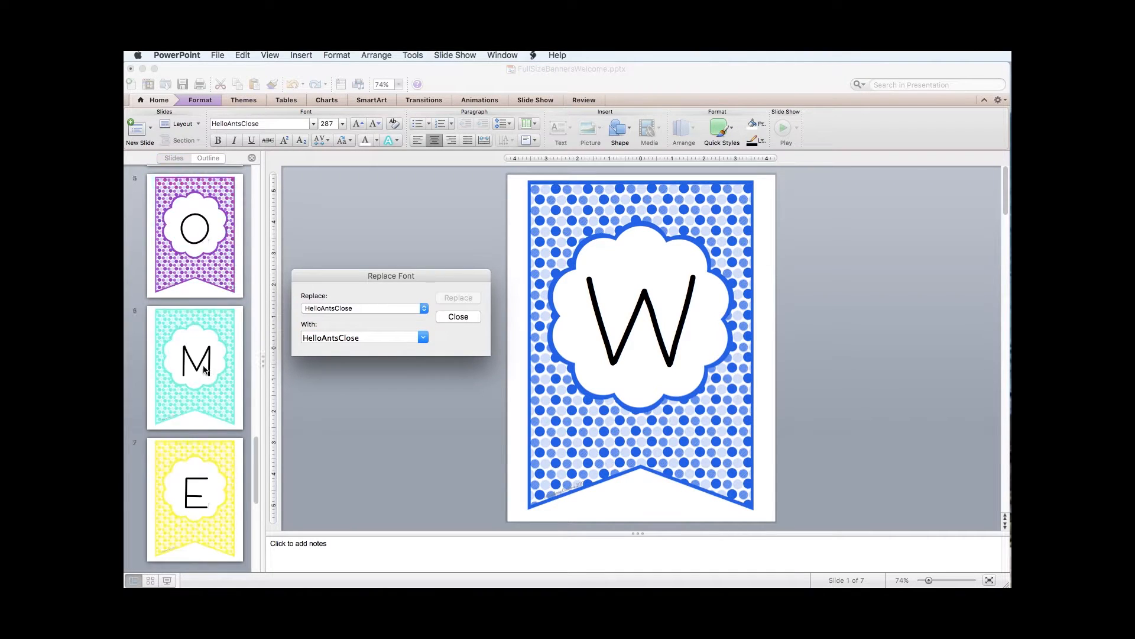
{"action": "scroll", "coordinate": [203, 368], "scroll_direction": "up", "scroll_amount": 6}
{"action": "scroll", "coordinate": [204, 368], "scroll_direction": "up", "scroll_amount": 3}
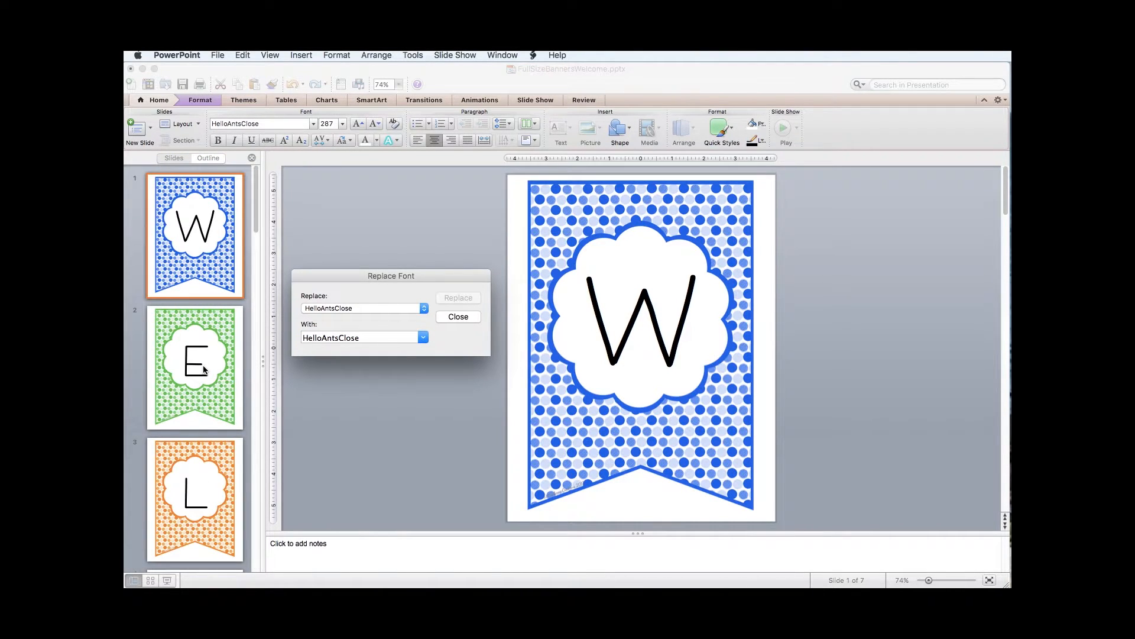
{"action": "scroll", "coordinate": [204, 369], "scroll_direction": "down", "scroll_amount": 8}
{"action": "scroll", "coordinate": [203, 369], "scroll_direction": "up", "scroll_amount": 8}
{"action": "scroll", "coordinate": [207, 380], "scroll_direction": "down", "scroll_amount": 8}
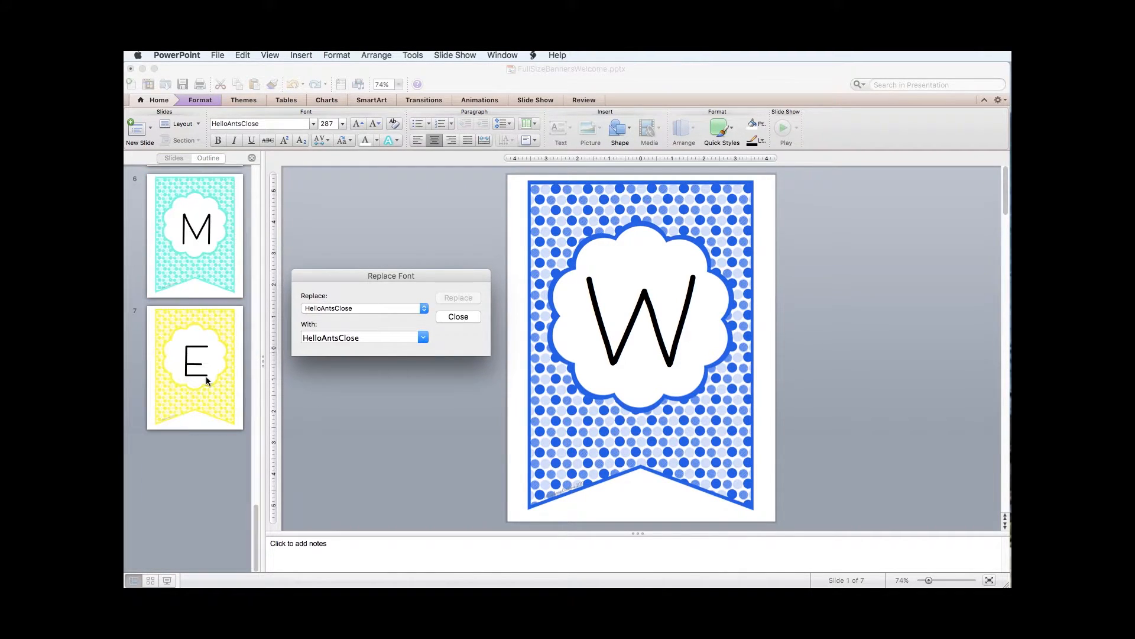
{"action": "scroll", "coordinate": [205, 376], "scroll_direction": "up", "scroll_amount": 8}
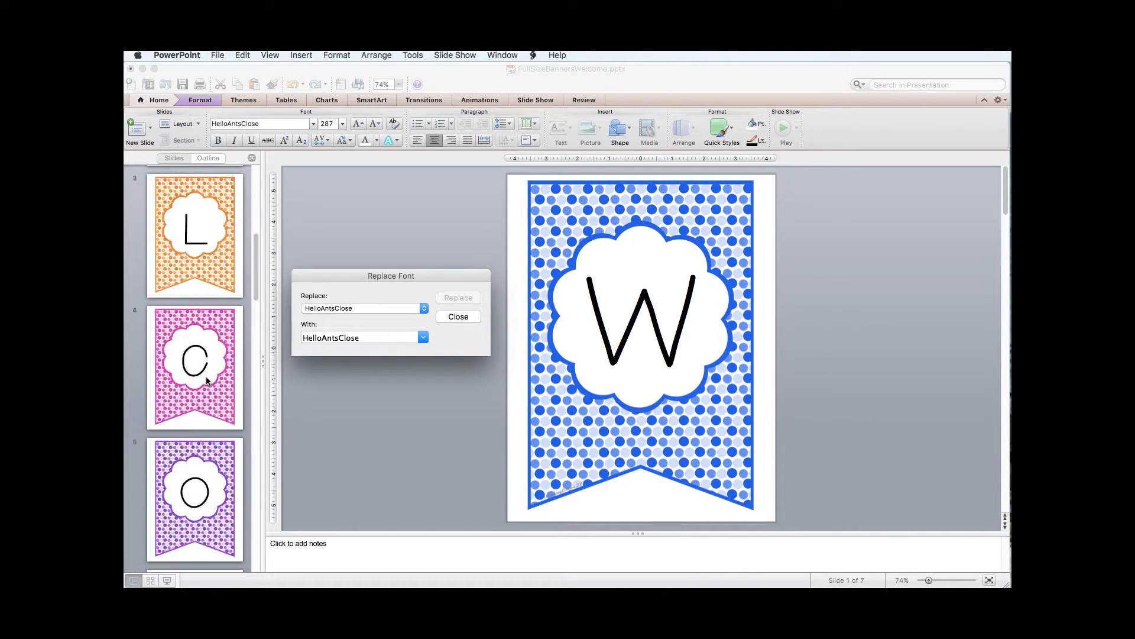
{"action": "left_click", "coordinate": [457, 318]}
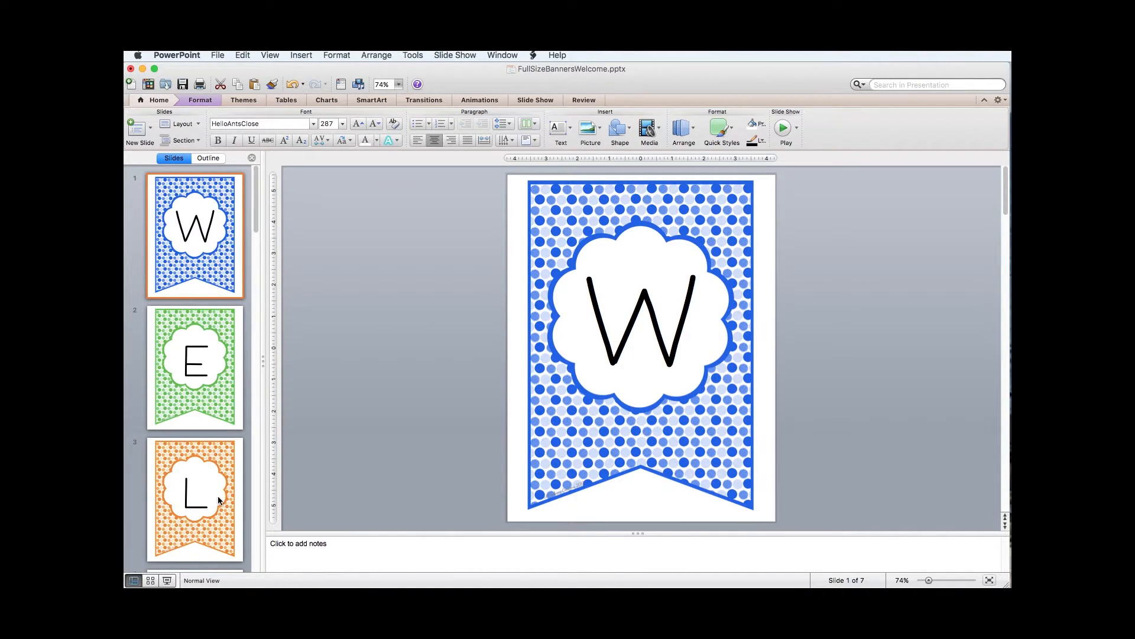
{"action": "scroll", "coordinate": [198, 321], "scroll_direction": "down", "scroll_amount": 8}
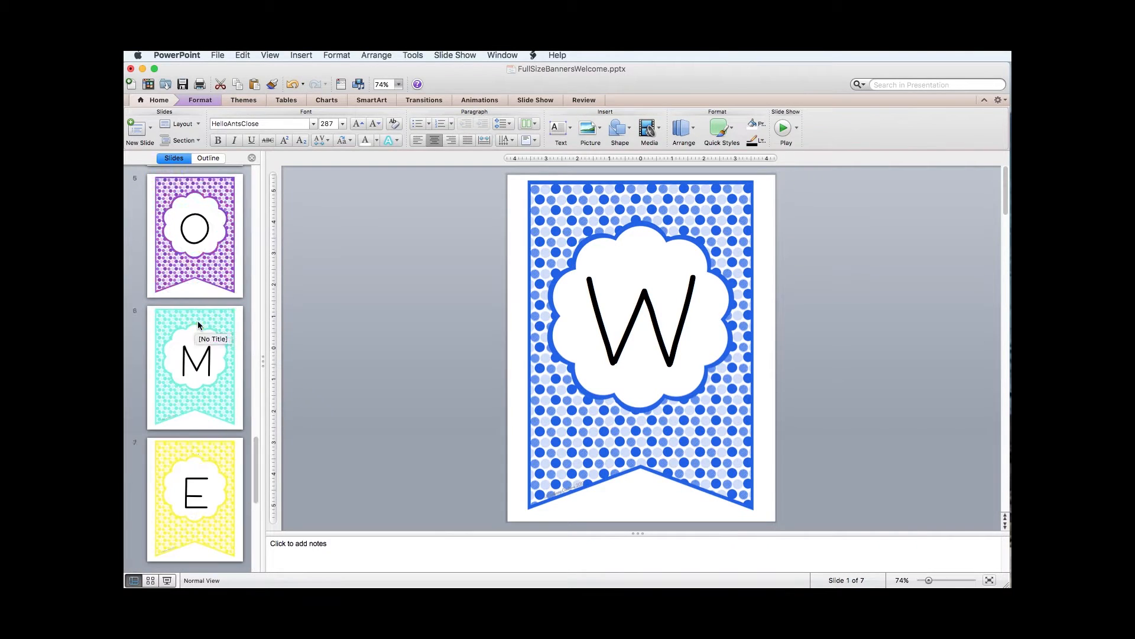
Delete slides 3 through 7, from the orange L banner to the yellow E banner.
{"action": "scroll", "coordinate": [198, 325], "scroll_direction": "up", "scroll_amount": 8}
{"action": "scroll", "coordinate": [197, 325], "scroll_direction": "down", "scroll_amount": 10}
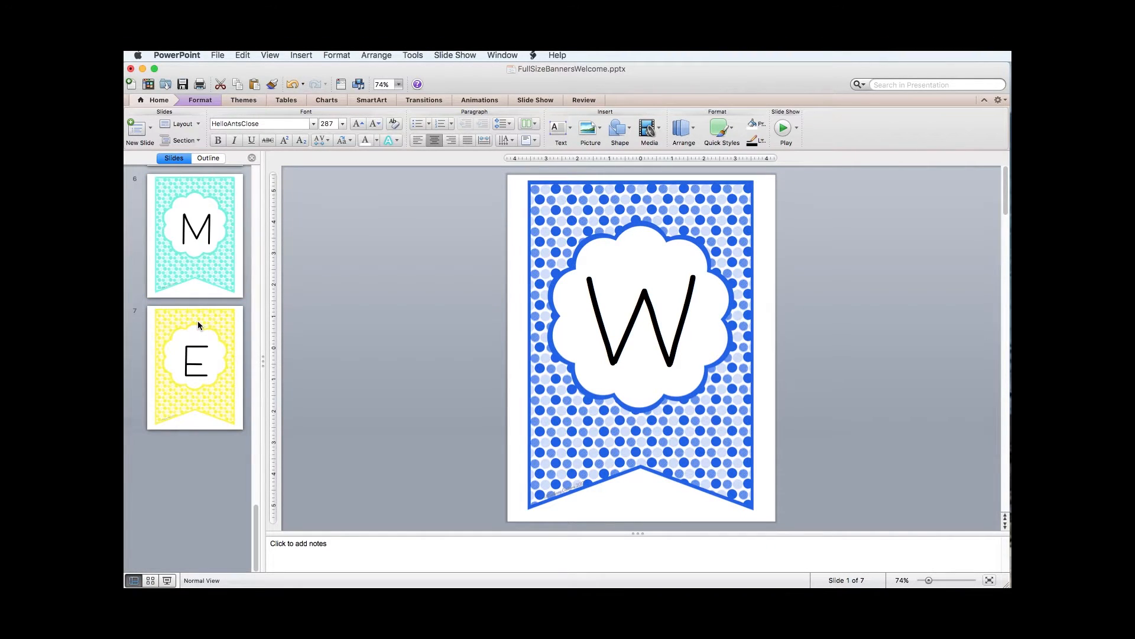
{"action": "scroll", "coordinate": [198, 321], "scroll_direction": "up", "scroll_amount": 10}
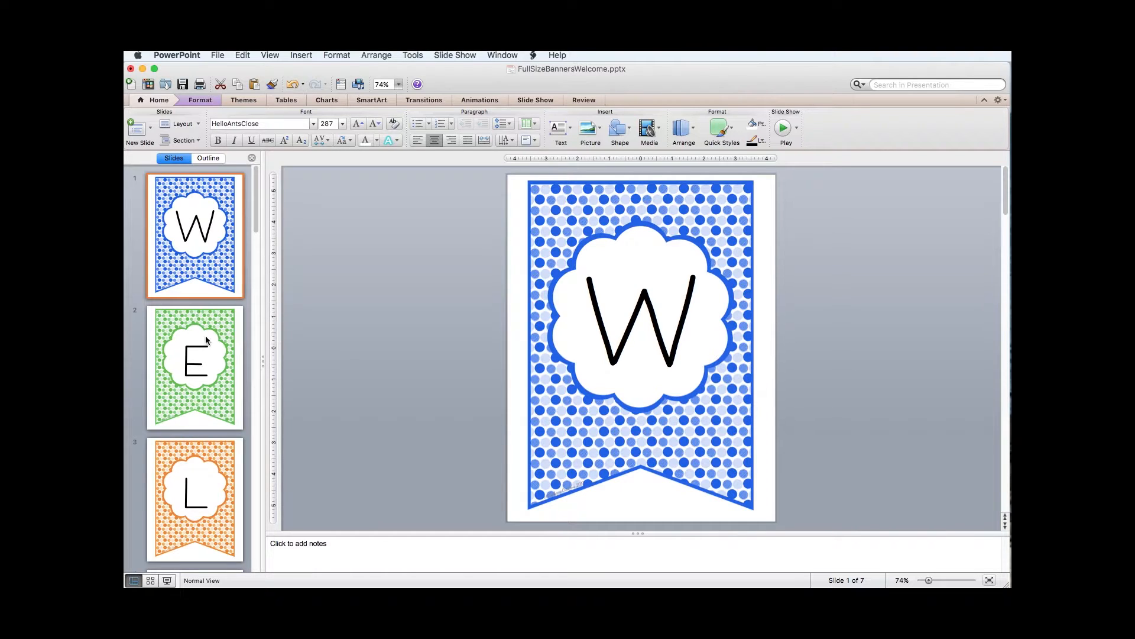
{"action": "left_click", "coordinate": [228, 465]}
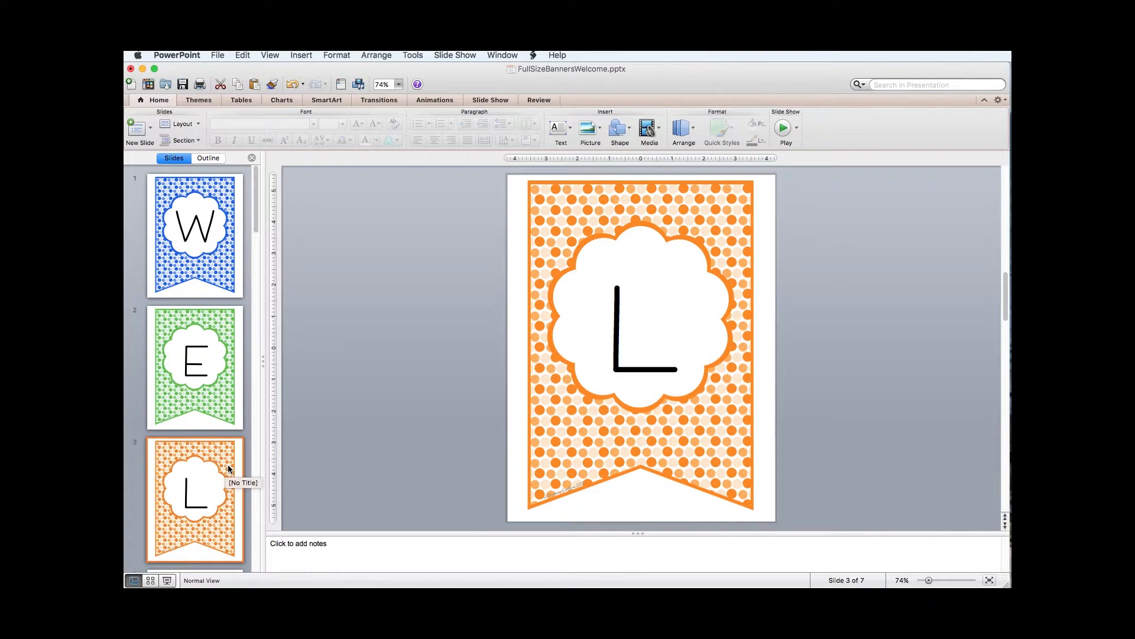
{"action": "scroll", "coordinate": [228, 468], "scroll_direction": "down", "scroll_amount": 5}
{"action": "scroll", "coordinate": [228, 469], "scroll_direction": "down", "scroll_amount": 3}
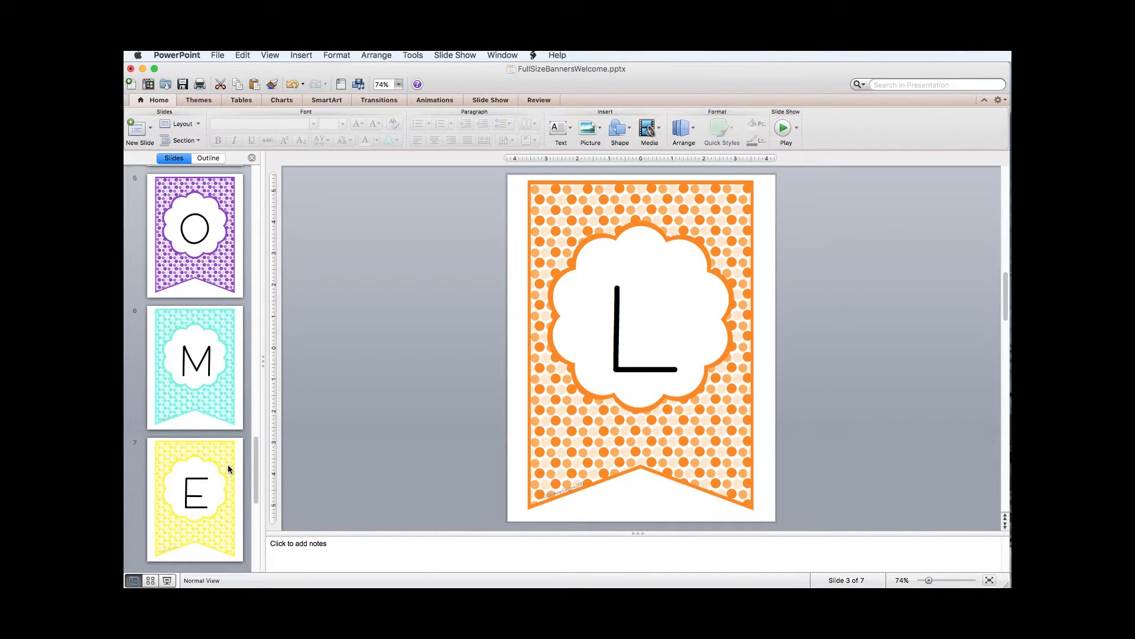
{"action": "scroll", "coordinate": [229, 468], "scroll_direction": "up", "scroll_amount": 4}
{"action": "scroll", "coordinate": [228, 469], "scroll_direction": "down", "scroll_amount": 4}
{"action": "scroll", "coordinate": [229, 469], "scroll_direction": "down", "scroll_amount": 2}
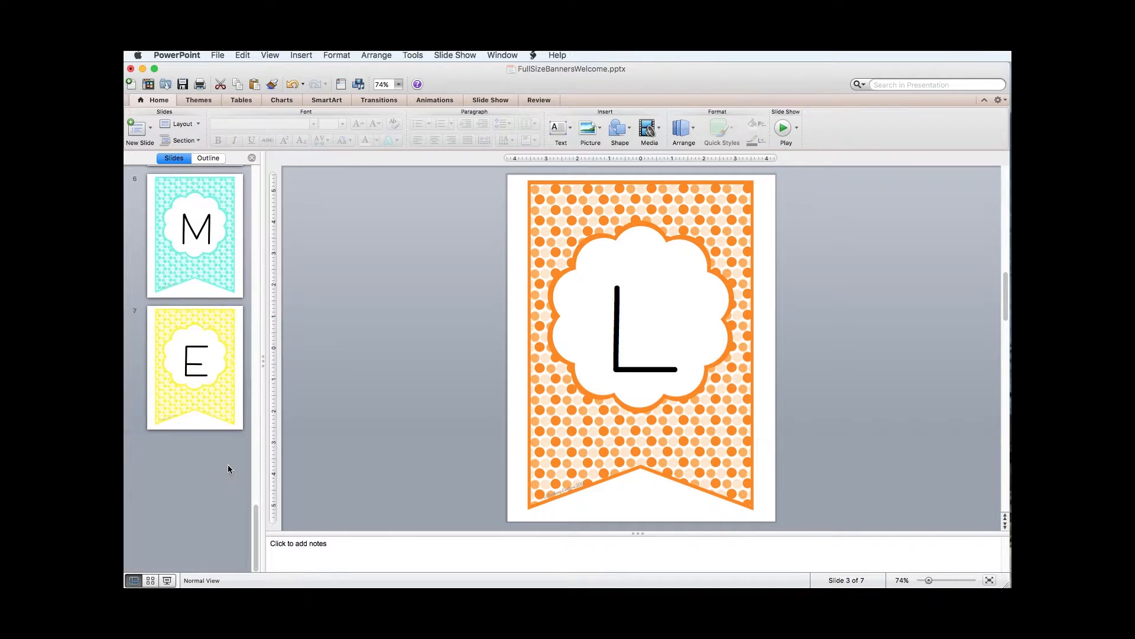
{"action": "left_click", "coordinate": [196, 379], "text": "shift"}
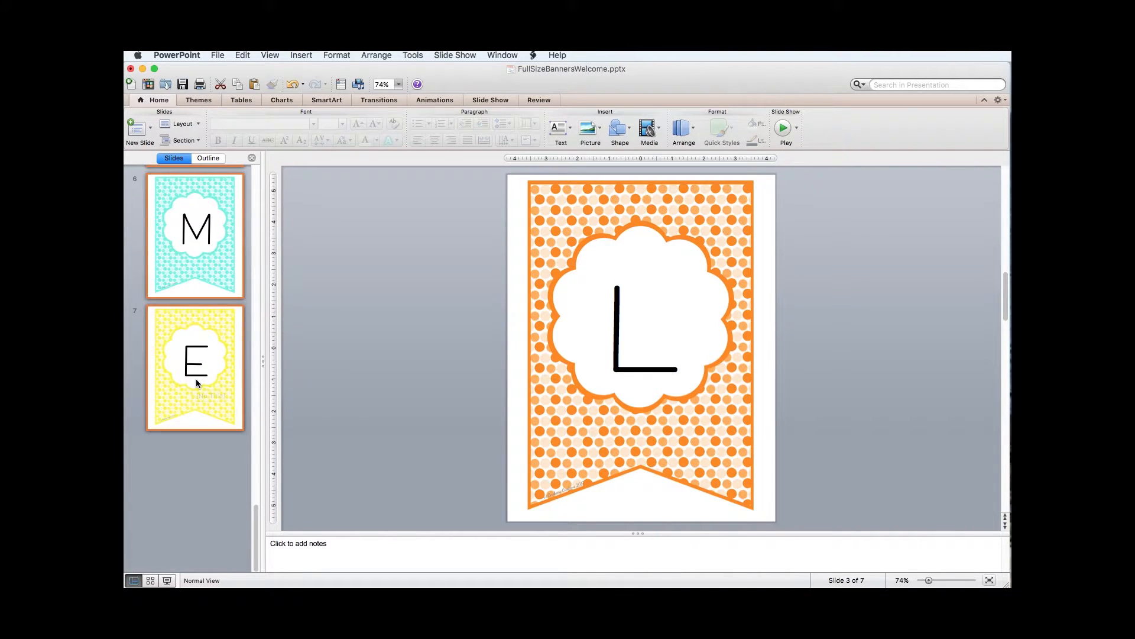
{"action": "right_click", "coordinate": [196, 380]}
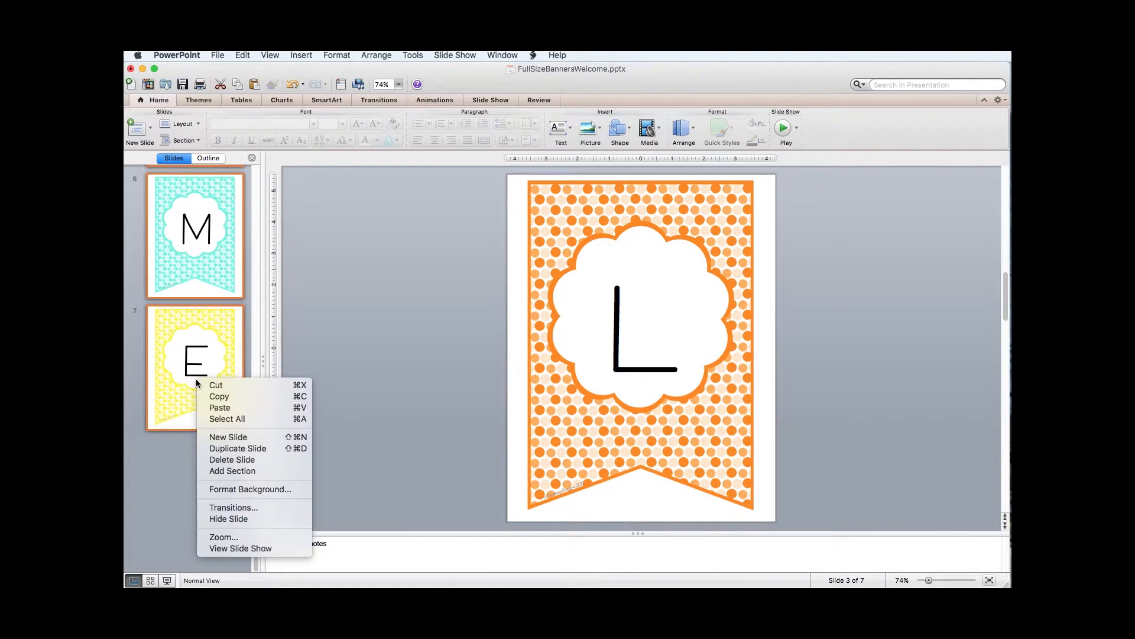
{"action": "left_click", "coordinate": [232, 461]}
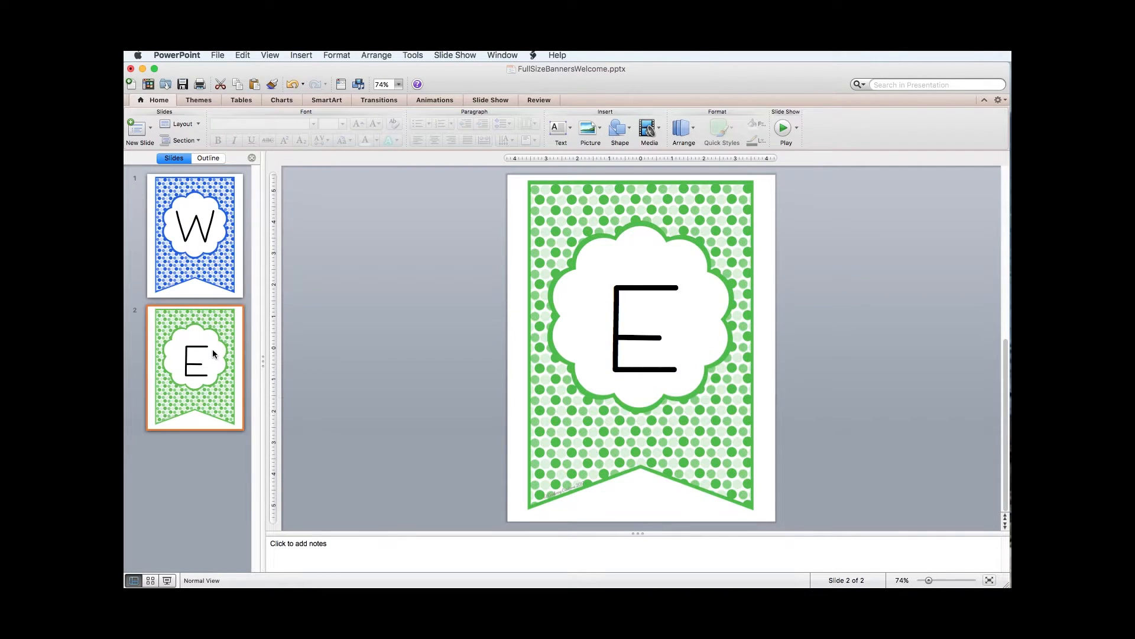
Duplicate the blue W banner and the green E banner, slides 1 and 2, together.
{"action": "left_click", "coordinate": [219, 264]}
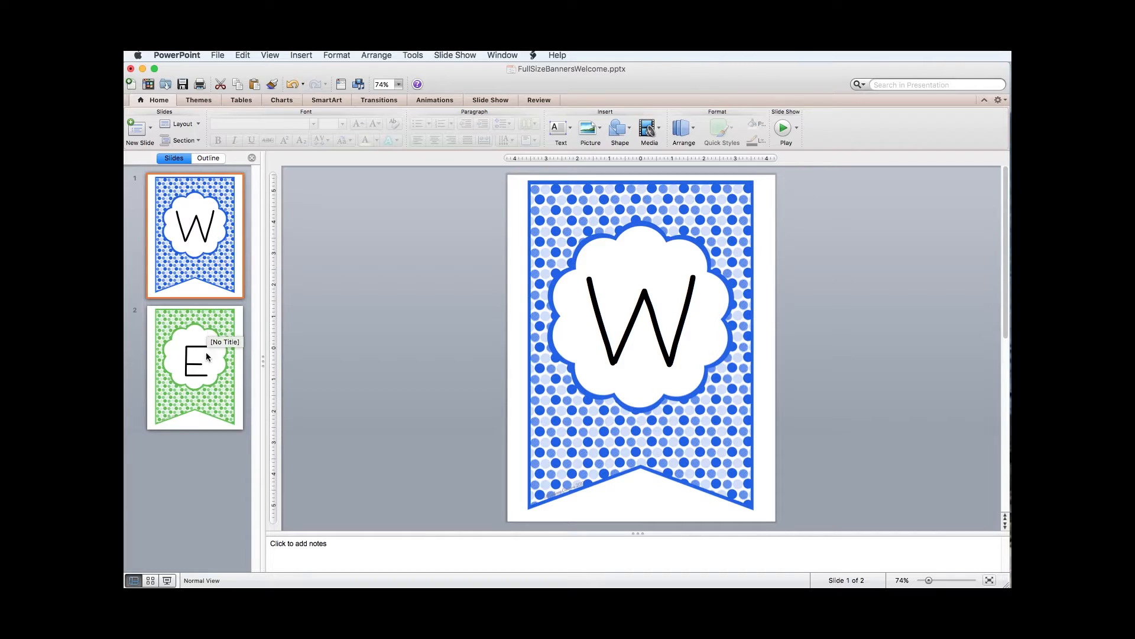
{"action": "left_click", "coordinate": [220, 337], "text": "shift"}
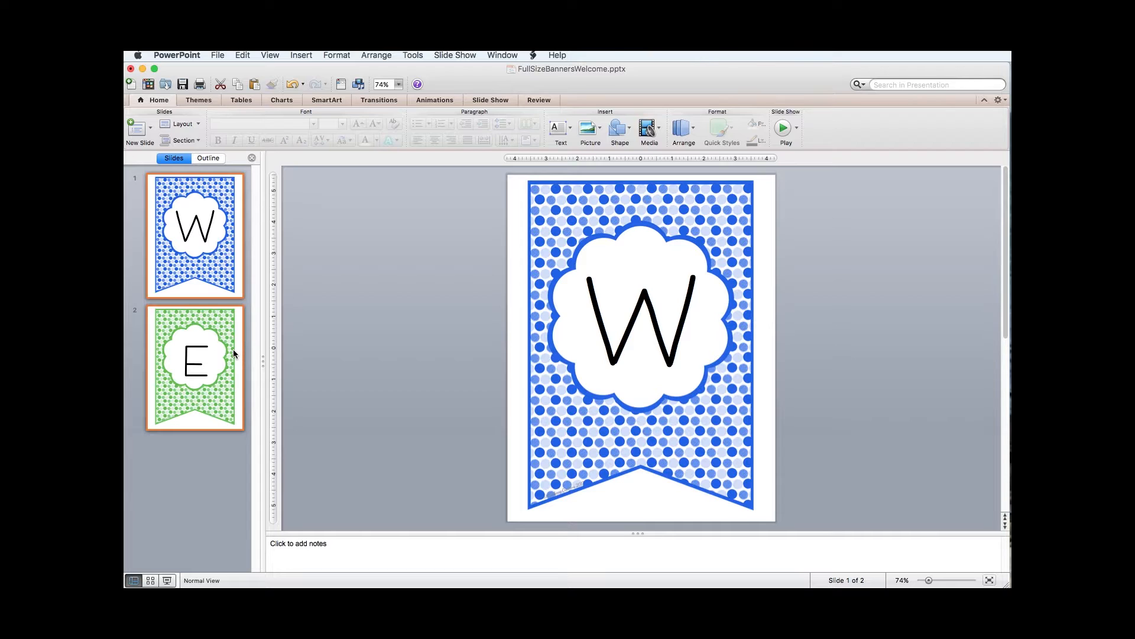
{"action": "right_click", "coordinate": [233, 350]}
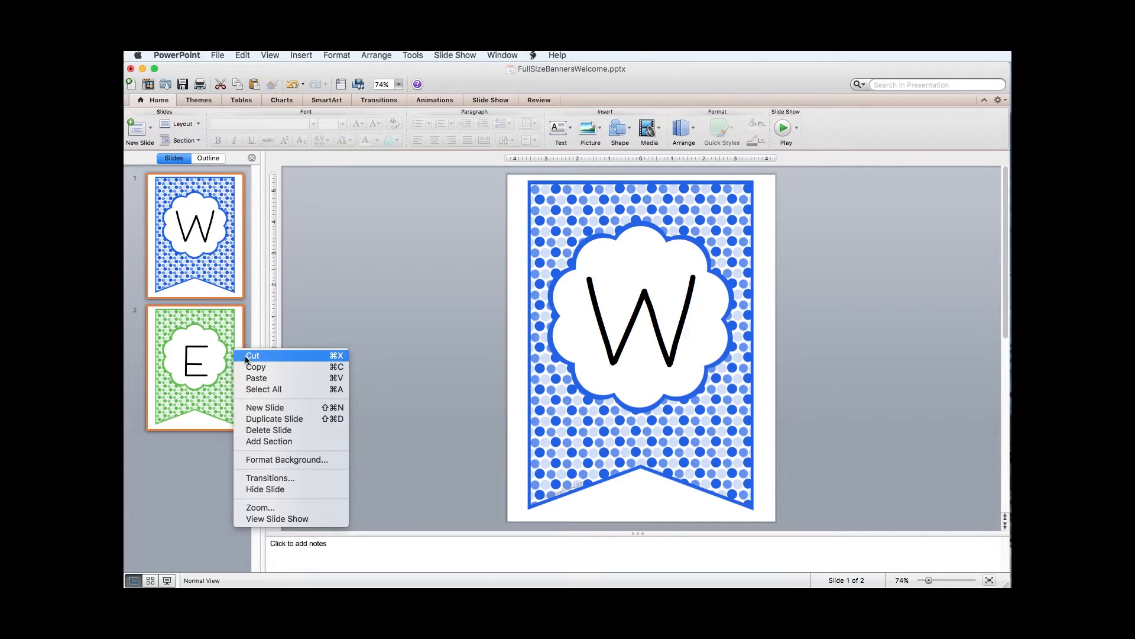
{"action": "left_click", "coordinate": [253, 366]}
{"action": "right_click", "coordinate": [233, 359]}
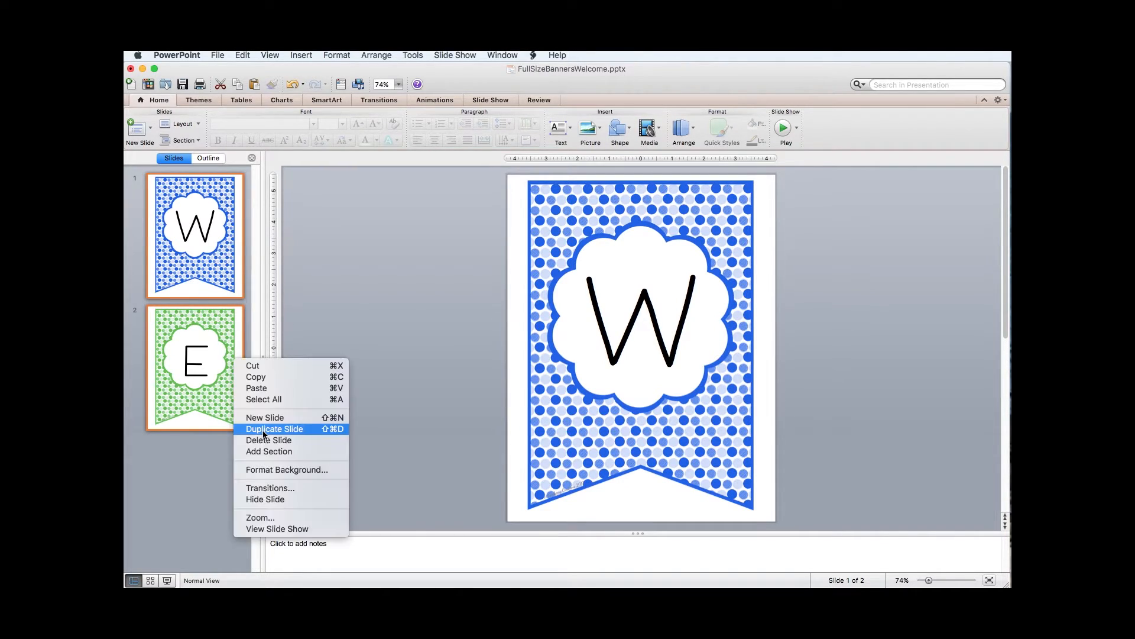
{"action": "left_click", "coordinate": [265, 430]}
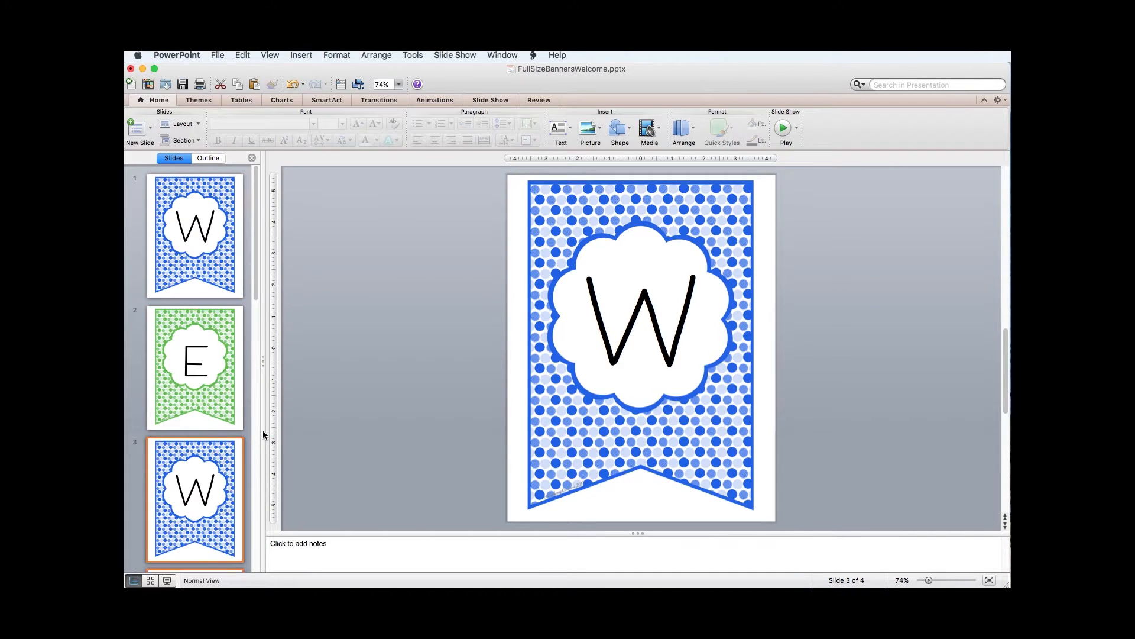
Replace the W on the blue banner on slide 3 with L and the E on the green banner on slide 4 with C.
{"action": "scroll", "coordinate": [217, 396], "scroll_direction": "down", "scroll_amount": 5}
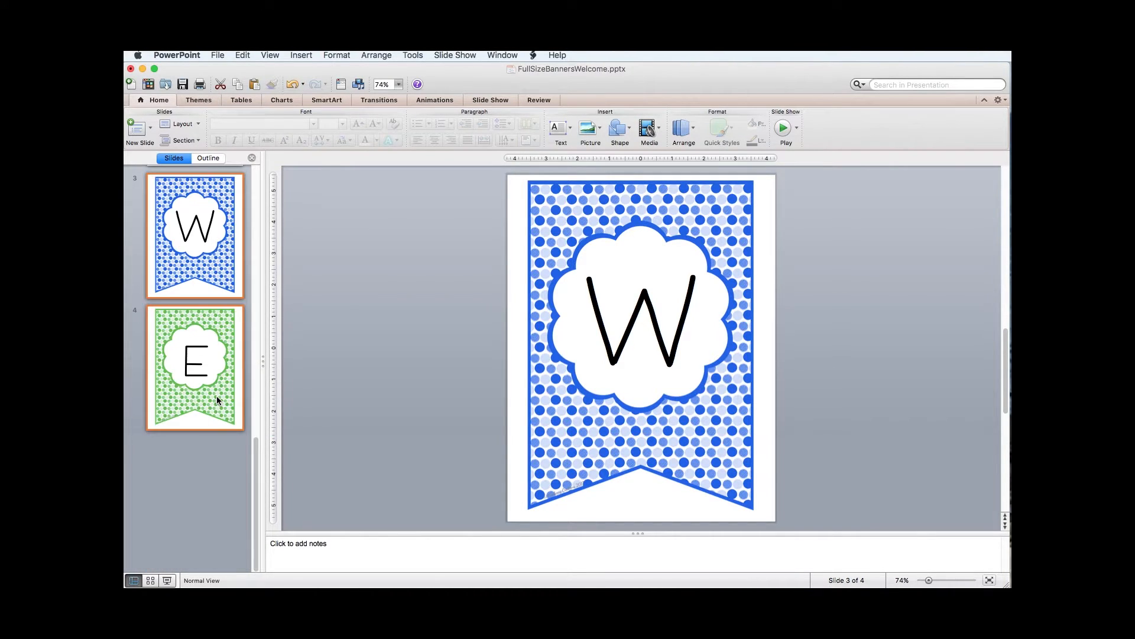
{"action": "scroll", "coordinate": [216, 396], "scroll_direction": "up", "scroll_amount": 3}
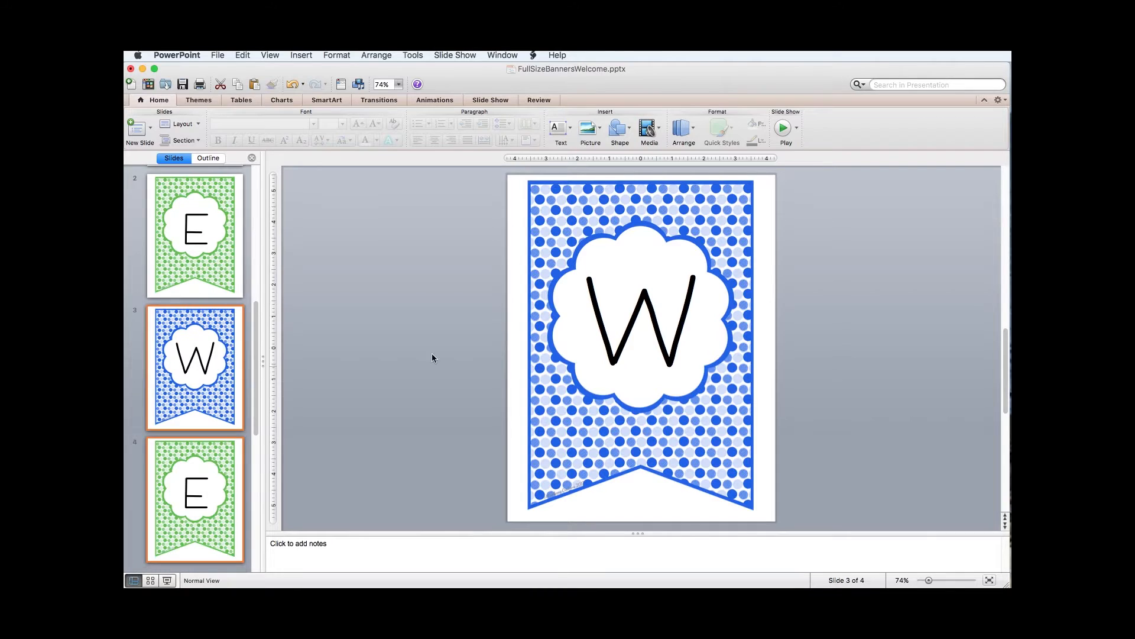
{"action": "left_click", "coordinate": [680, 336]}
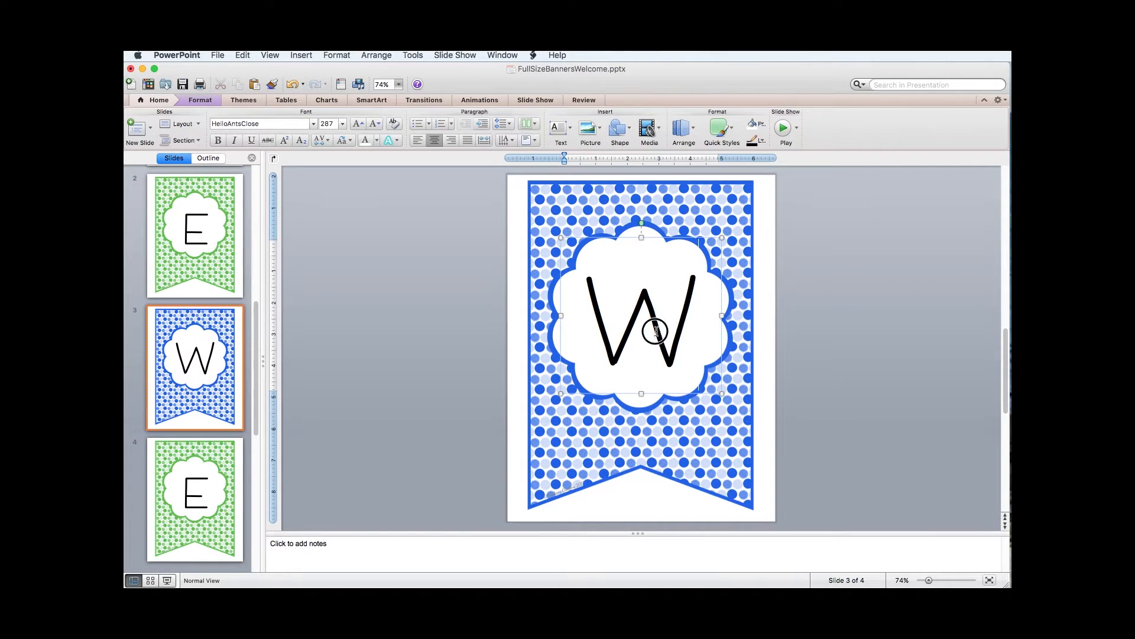
{"action": "double_click", "coordinate": [656, 331]}
{"action": "type", "text": "L"}
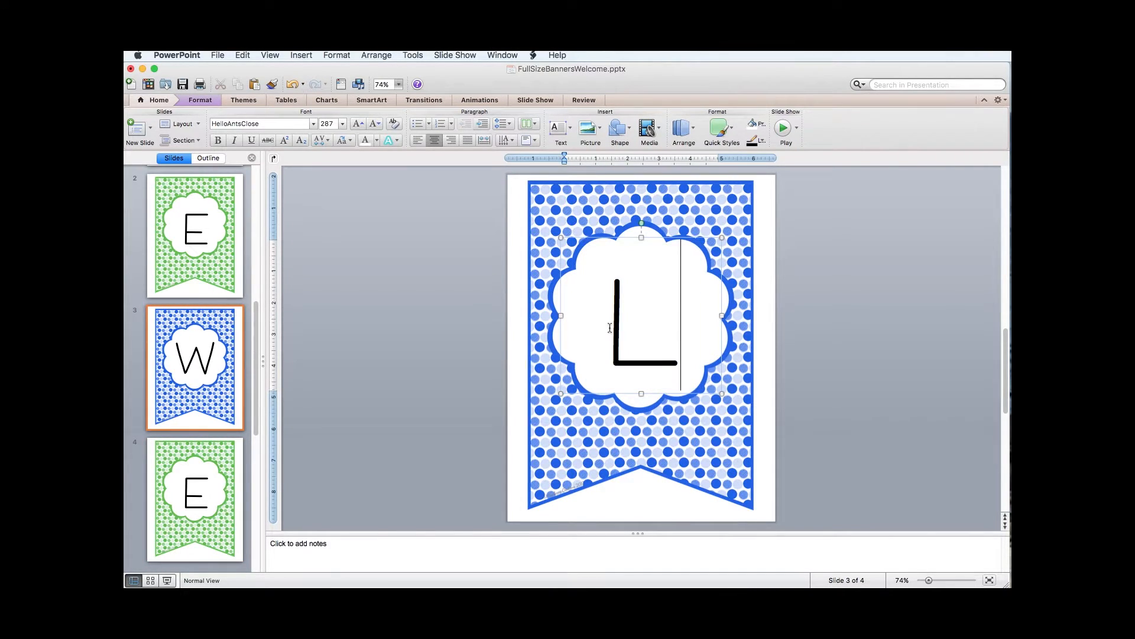
{"action": "left_click", "coordinate": [177, 507]}
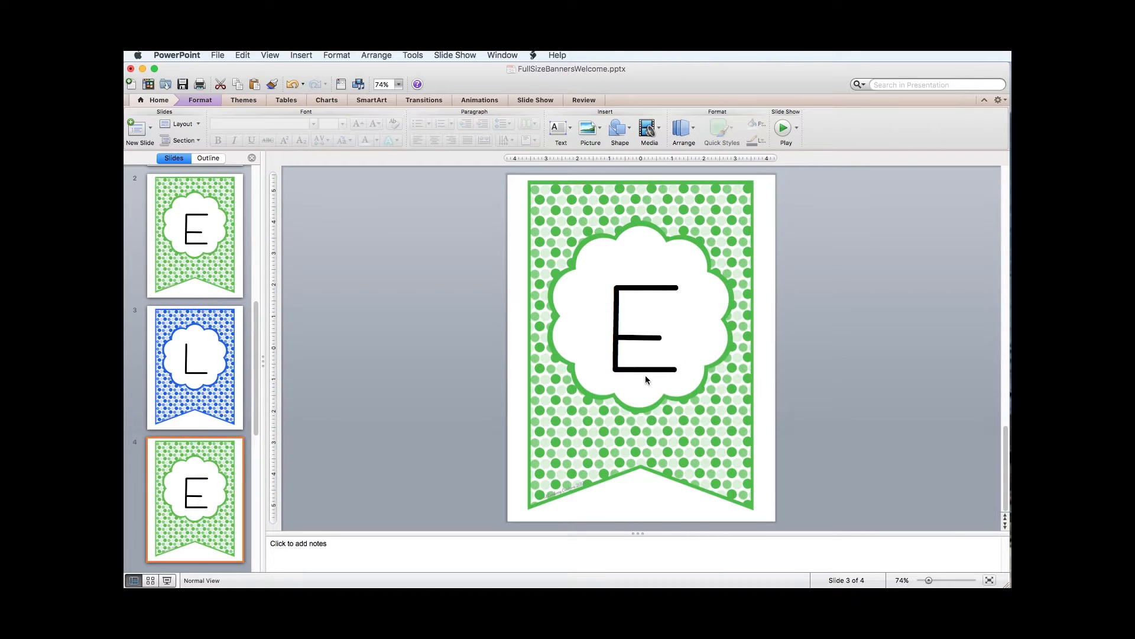
{"action": "left_click_drag", "start_coordinate": [664, 384], "coordinate": [613, 353]}
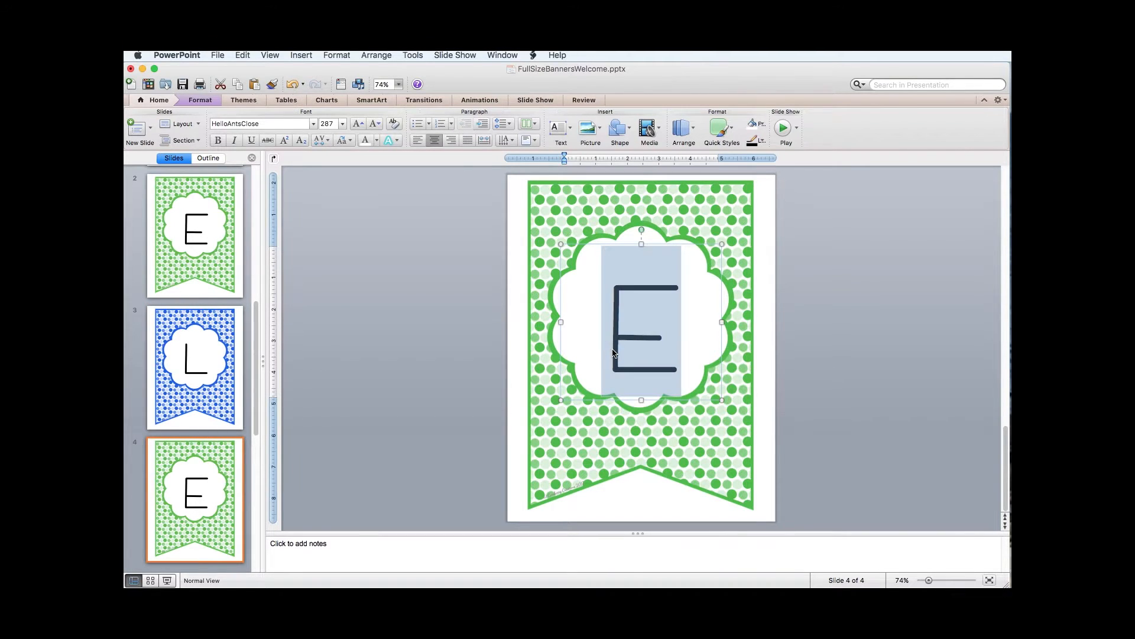
{"action": "type", "text": "C"}
Duplicate the blue L banner and the green C banner, slides 3 and 4, together.
{"action": "left_click", "coordinate": [193, 386]}
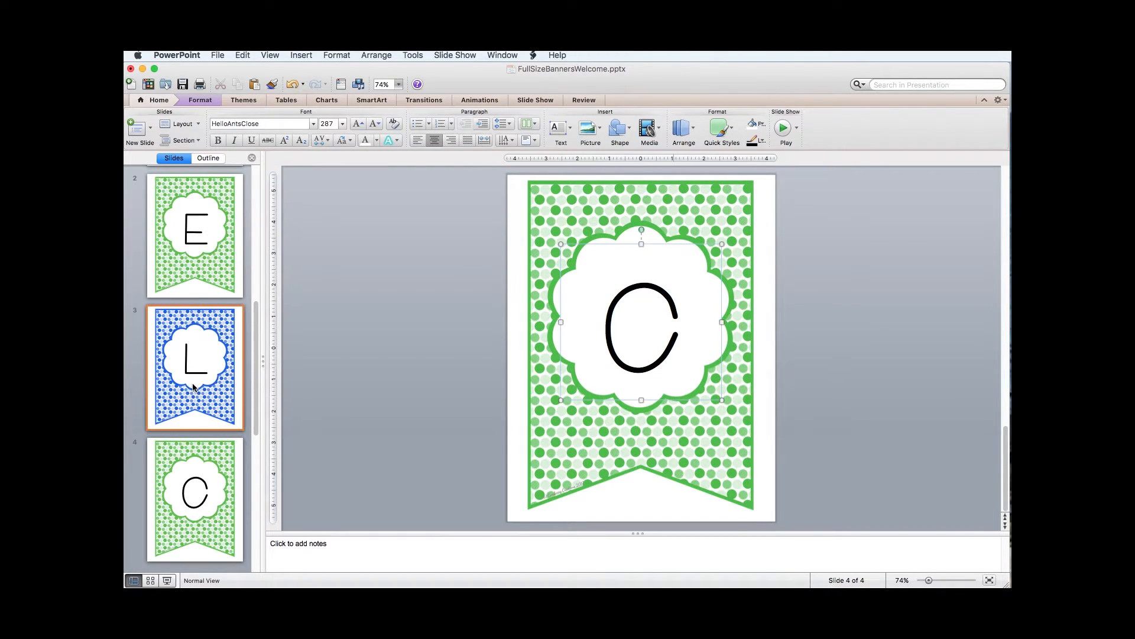
{"action": "right_click", "coordinate": [194, 483]}
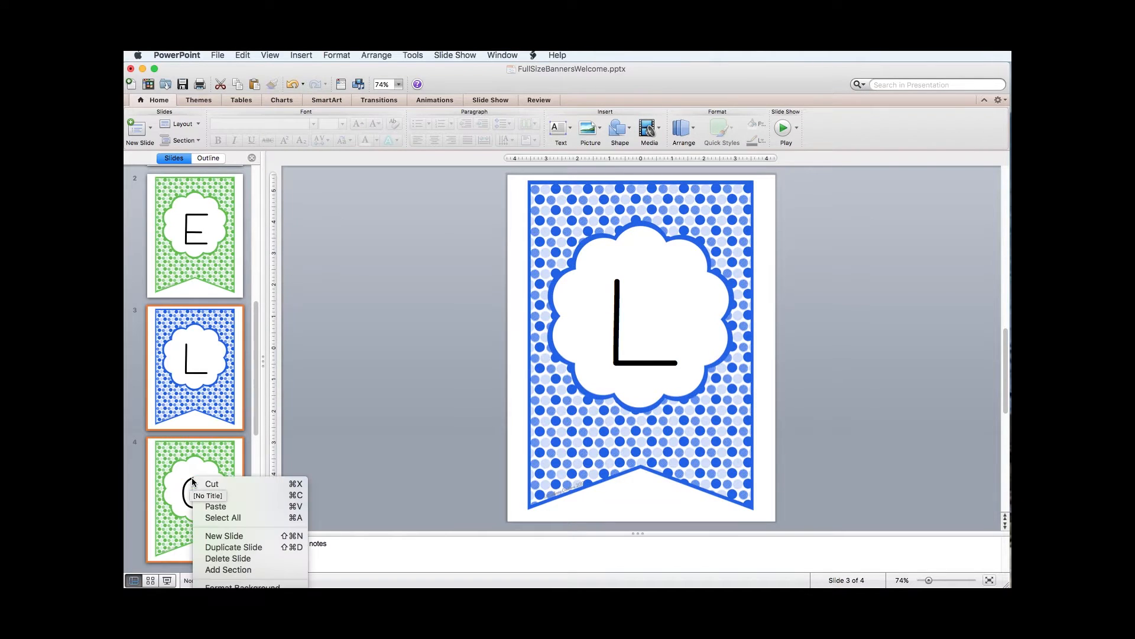
{"action": "left_click", "coordinate": [233, 548]}
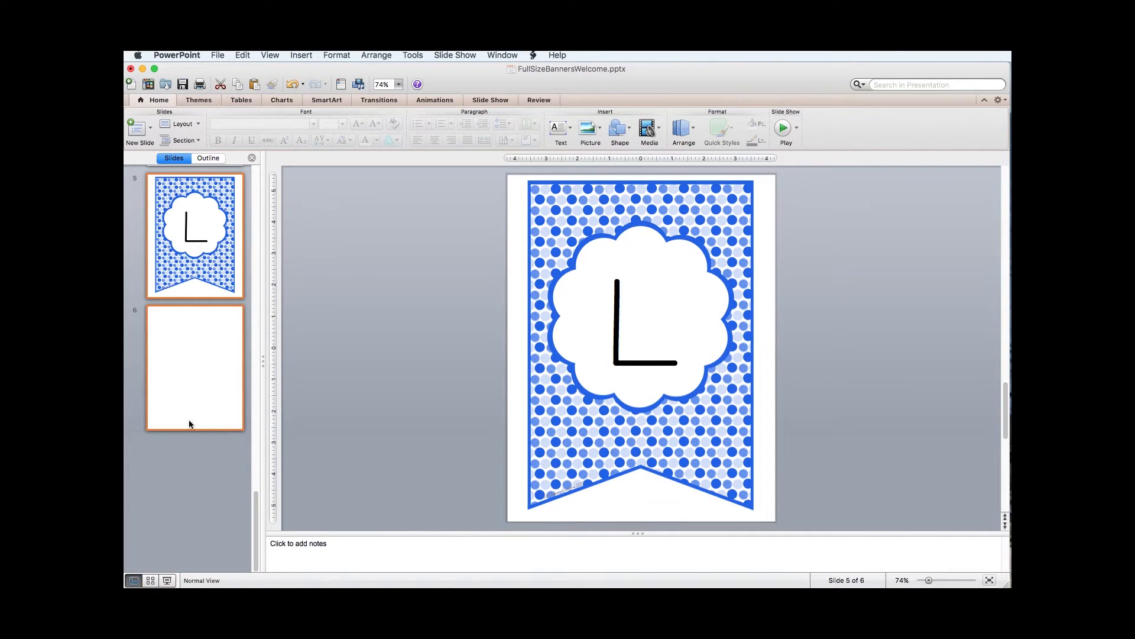
Replace the L on the blue banner on slide 5 with O and the C on the green banner on slide 6 with M.
{"action": "left_click", "coordinate": [655, 357]}
{"action": "double_click", "coordinate": [656, 356]}
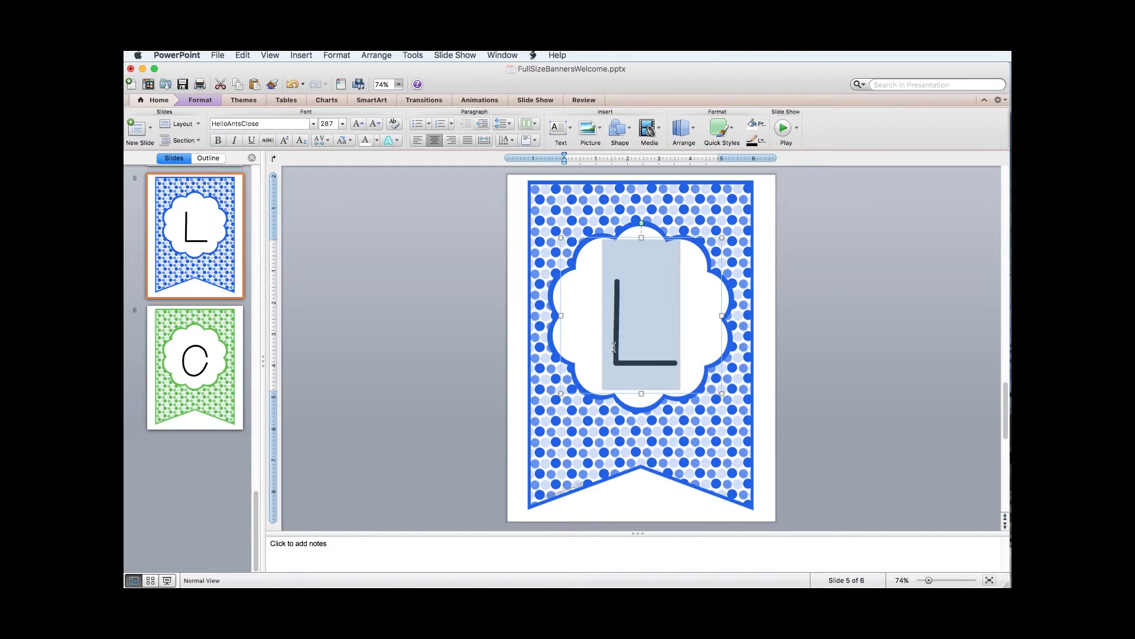
{"action": "type", "text": "O"}
{"action": "left_click", "coordinate": [195, 367]}
{"action": "double_click", "coordinate": [642, 322]}
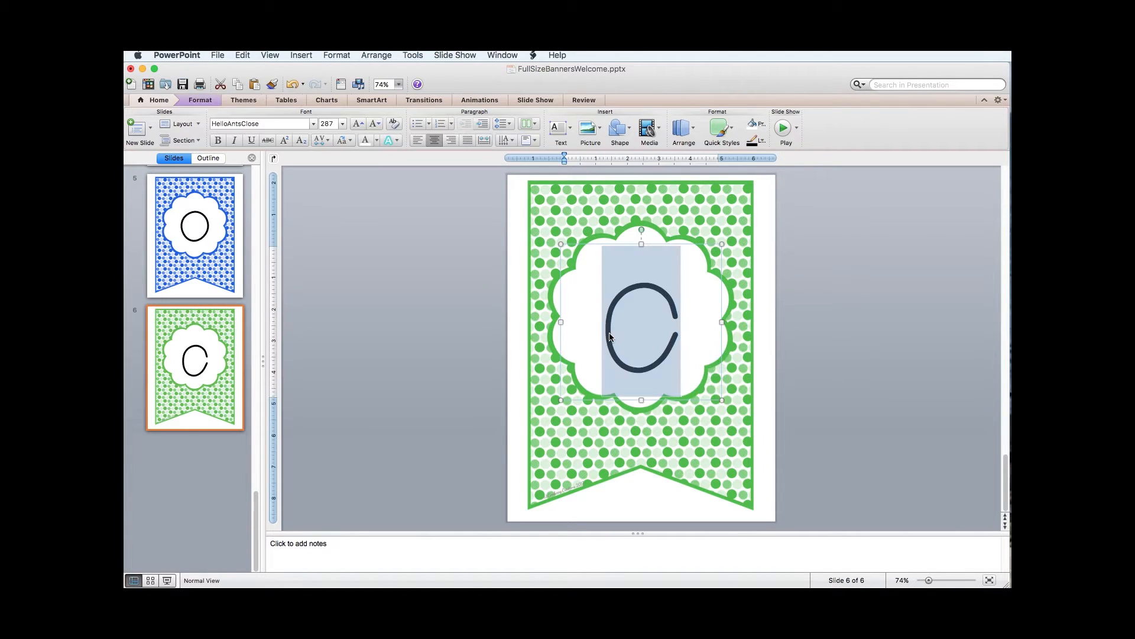
{"action": "type", "text": "M"}
Duplicate slides 5 and 6 together and replace the O on the new blue banner on slide 7 with E.
{"action": "left_click", "coordinate": [217, 286]}
{"action": "left_click", "coordinate": [215, 386], "text": "shift"}
{"action": "right_click", "coordinate": [214, 386]}
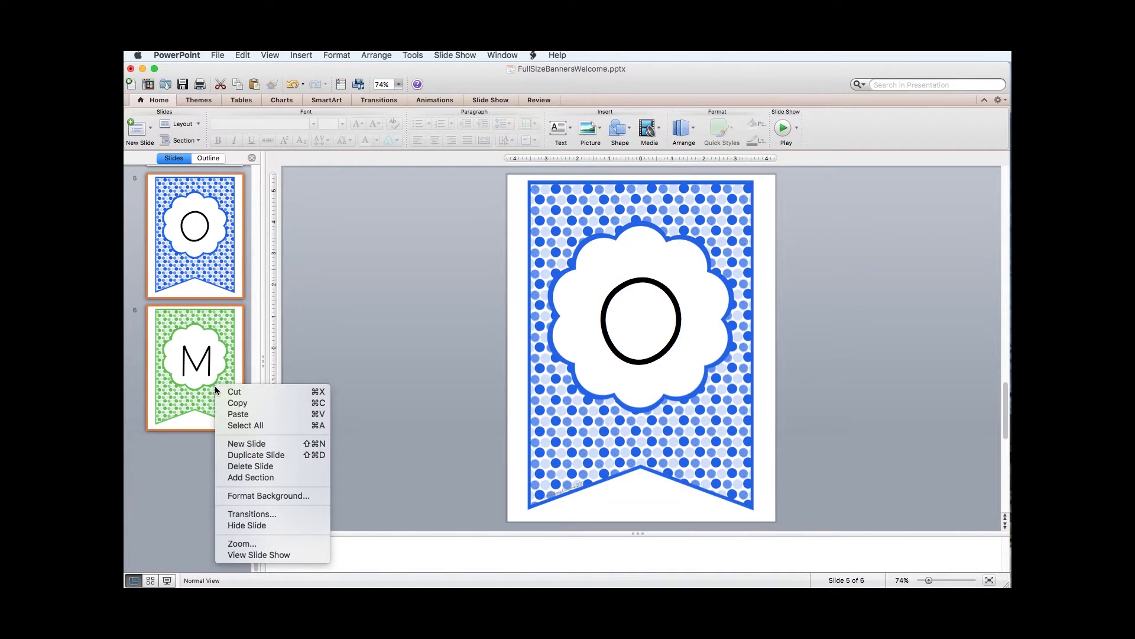
{"action": "left_click", "coordinate": [255, 458]}
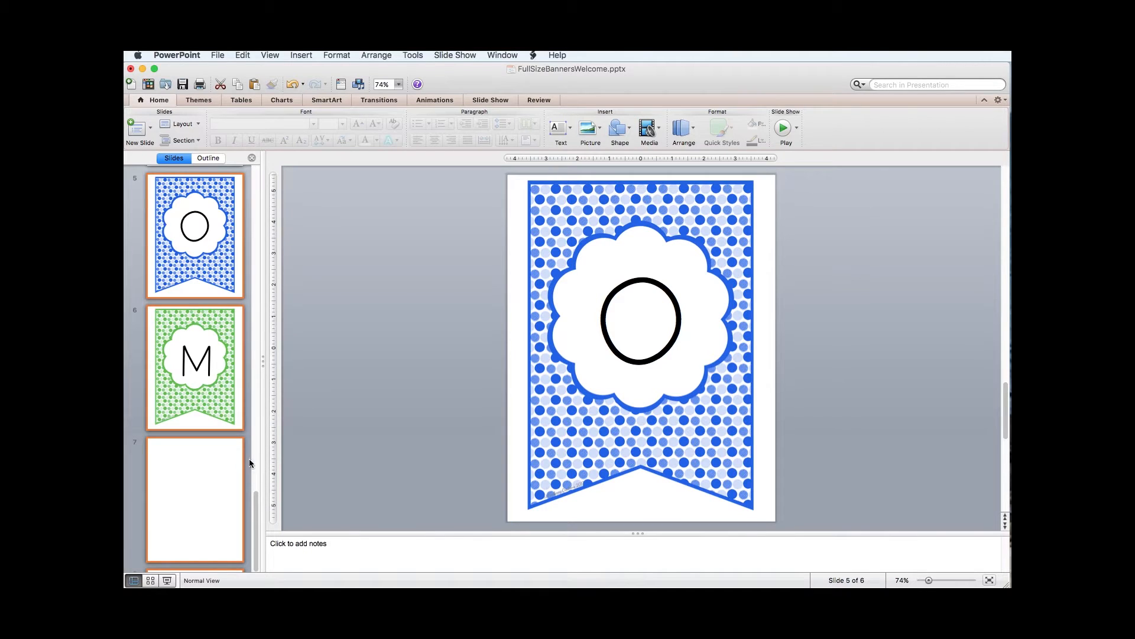
{"action": "double_click", "coordinate": [615, 323]}
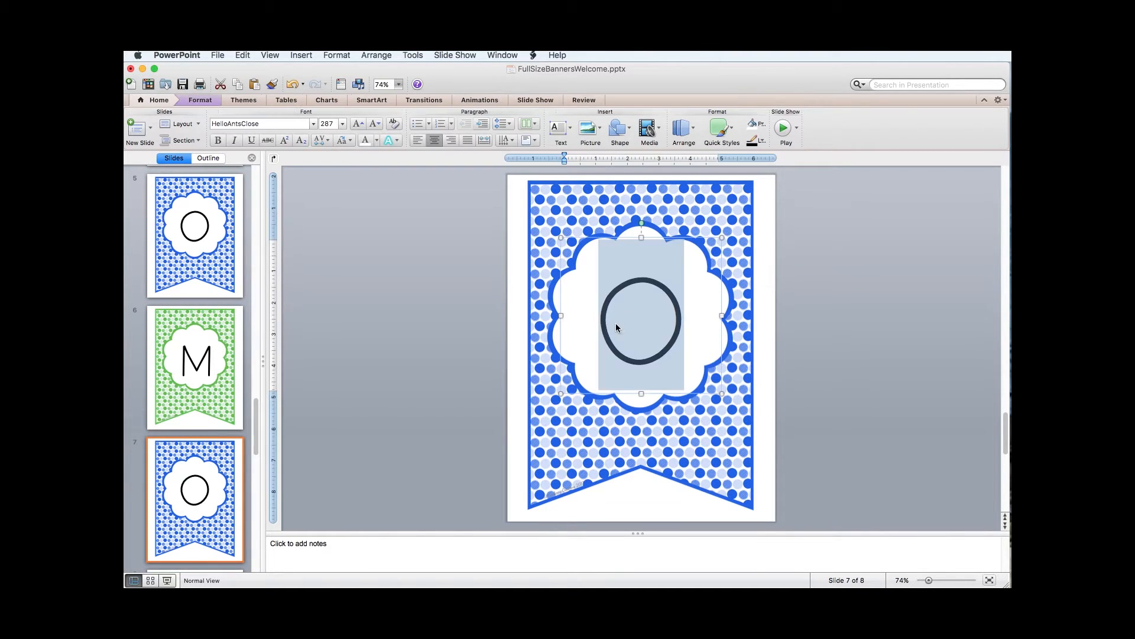
{"action": "type", "text": "E"}
Delete the surplus green M banner on slide 8 and show the whole banner in Slide Sorter view.
{"action": "scroll", "coordinate": [231, 456], "scroll_direction": "down", "scroll_amount": 3}
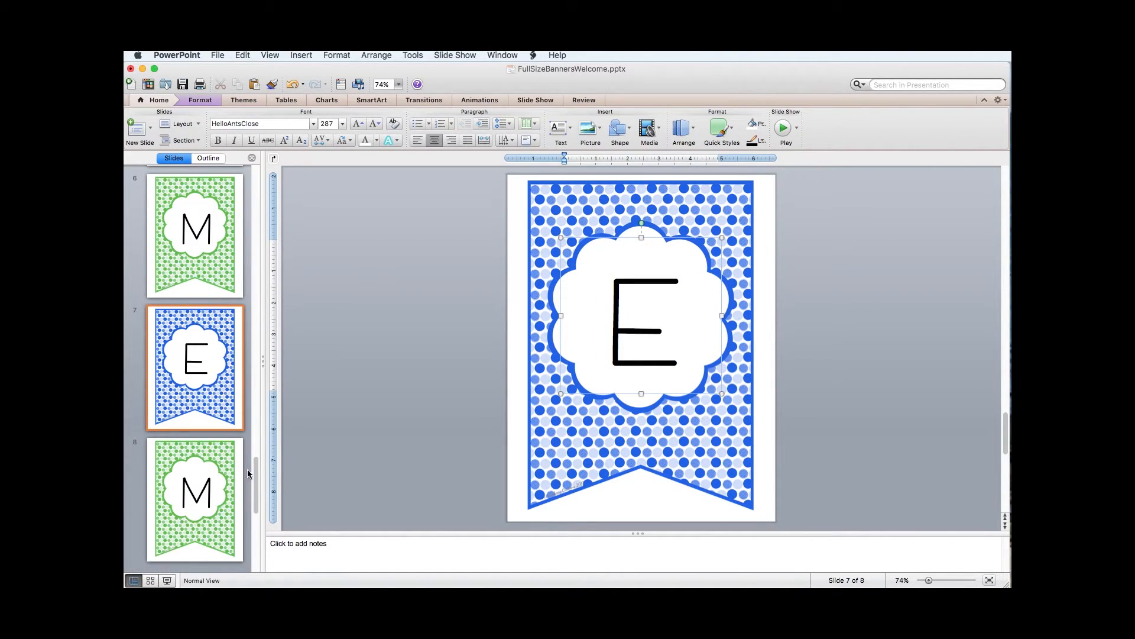
{"action": "left_click", "coordinate": [214, 448]}
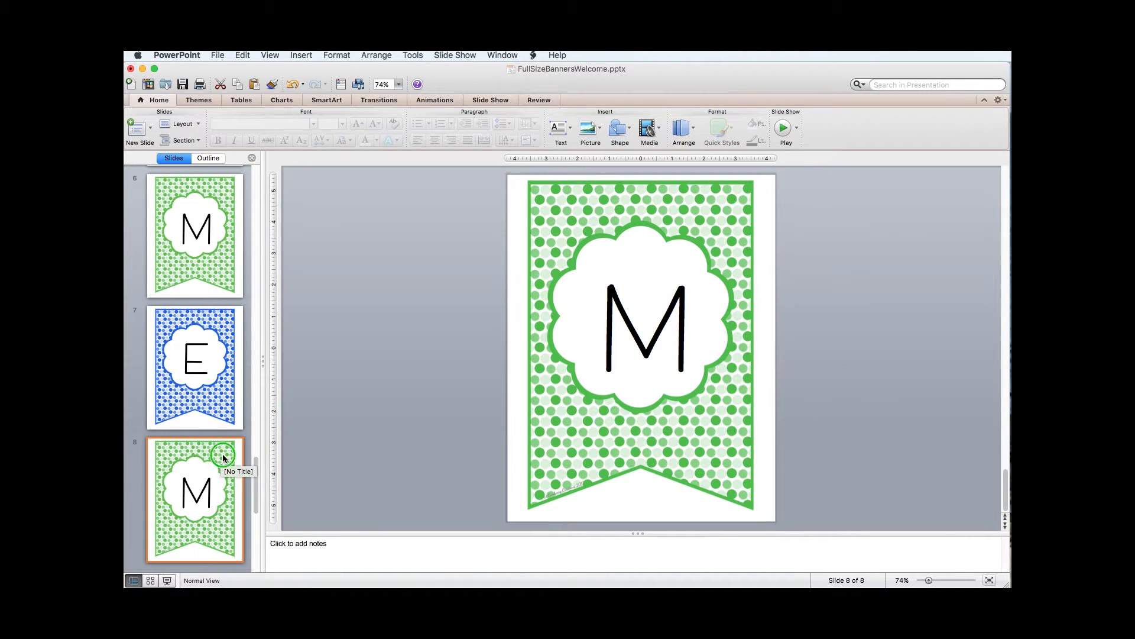
{"action": "right_click", "coordinate": [223, 453]}
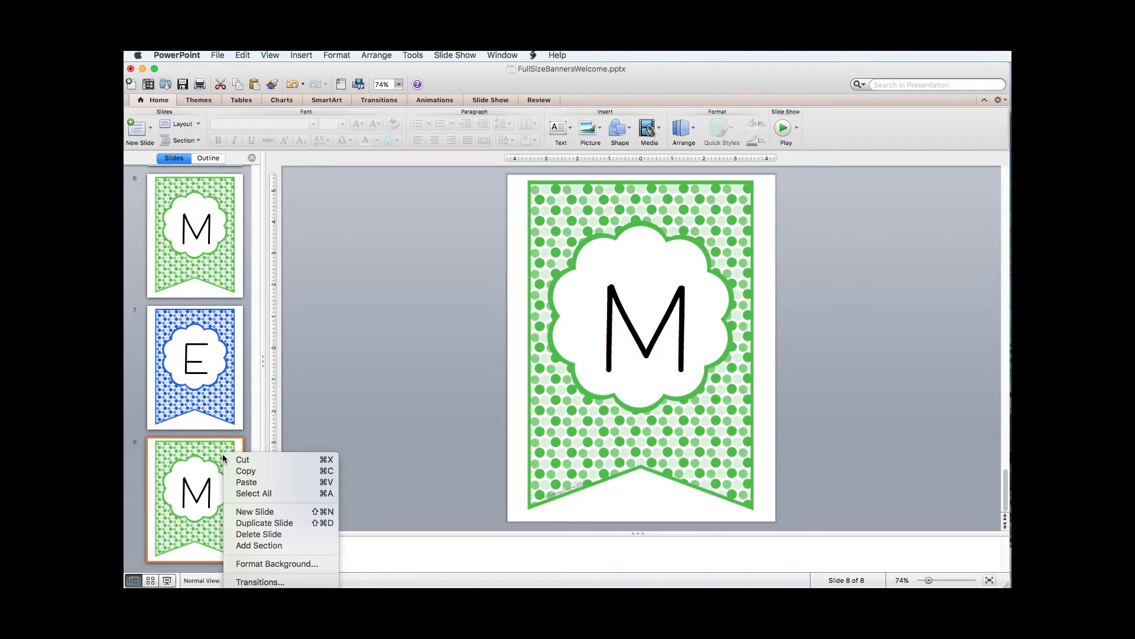
{"action": "left_click", "coordinate": [266, 534]}
{"action": "left_click_drag", "start_coordinate": [255, 518], "coordinate": [265, 211]}
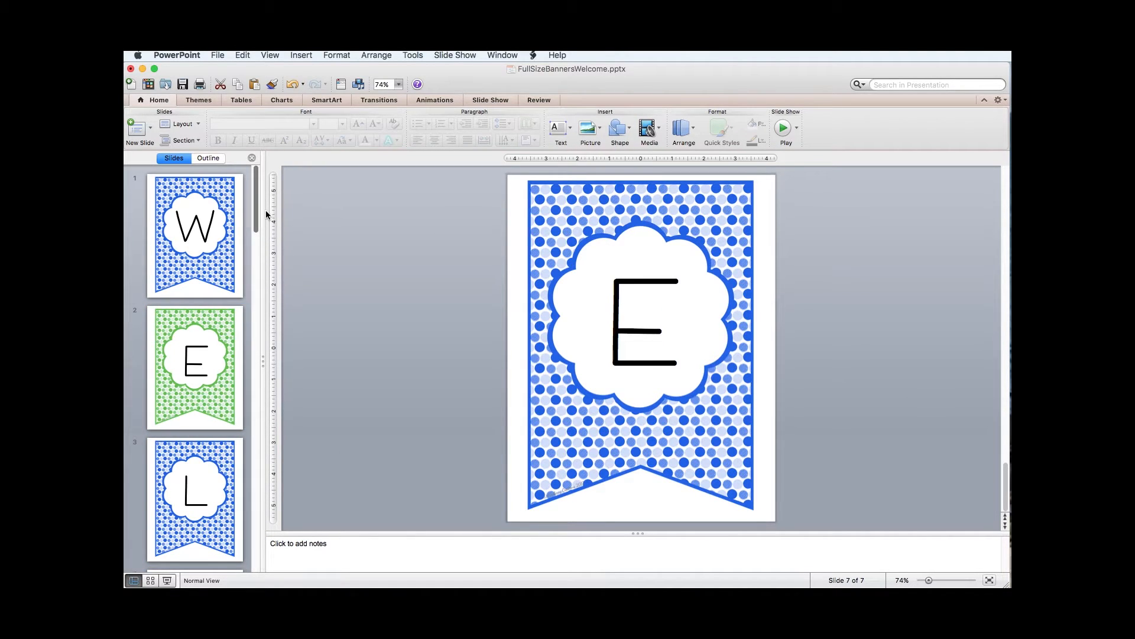
{"action": "left_click", "coordinate": [150, 582]}
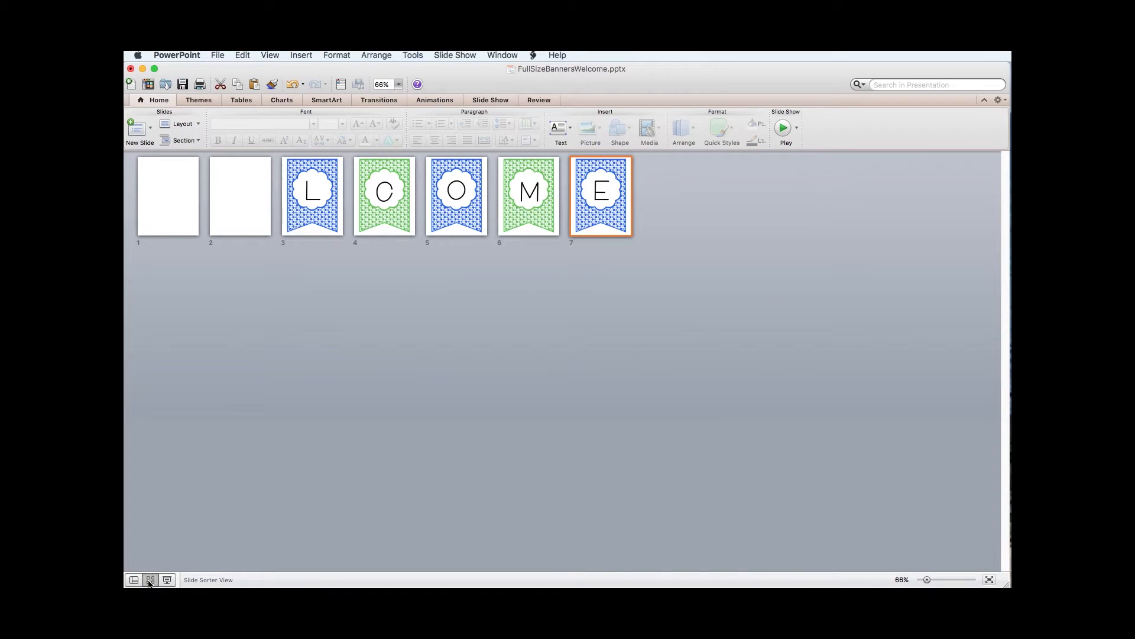